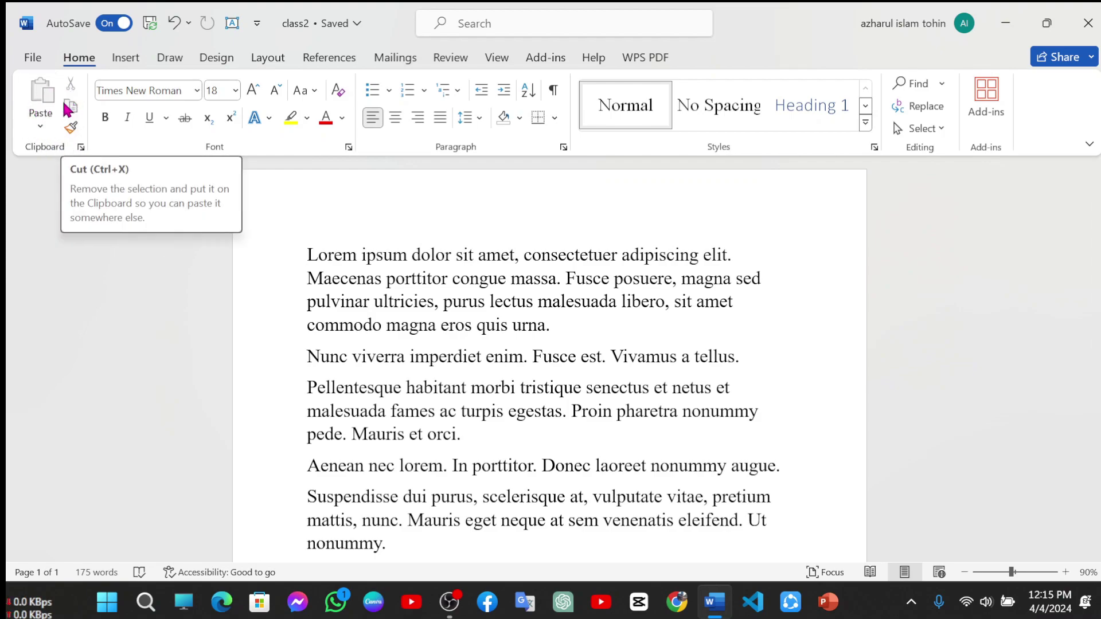
Copy the opening sentence "Lorem ipsum dolor sit amet, consectetuer adipiscing elit." and paste it as a new paragraph below the first paragraph.
drag(736, 255, 314, 257)
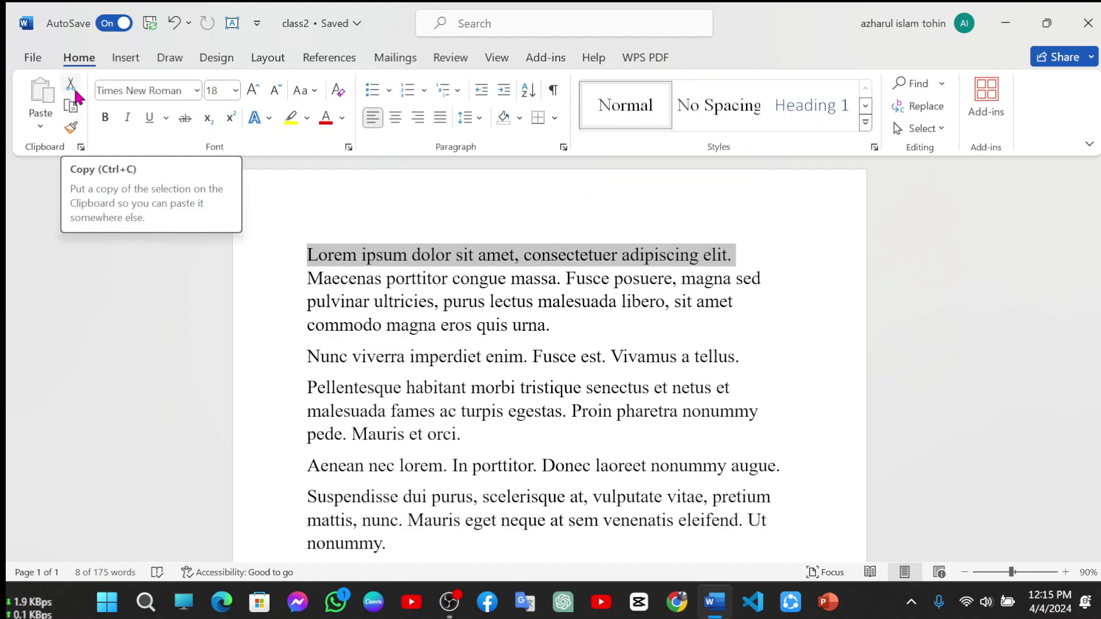
click(71, 109)
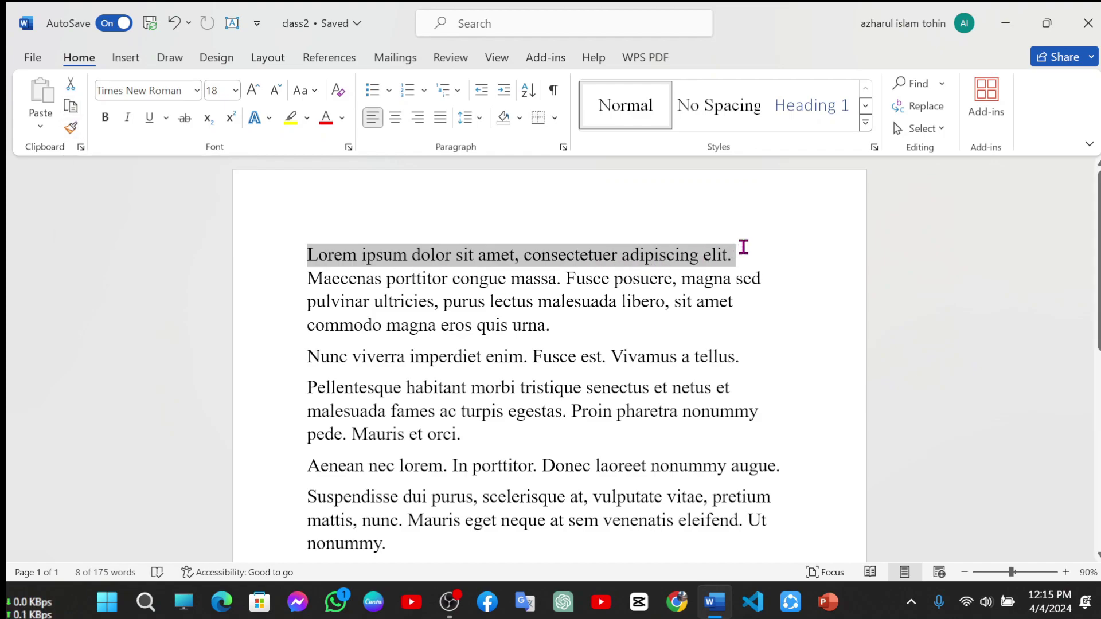
drag(736, 255, 300, 259)
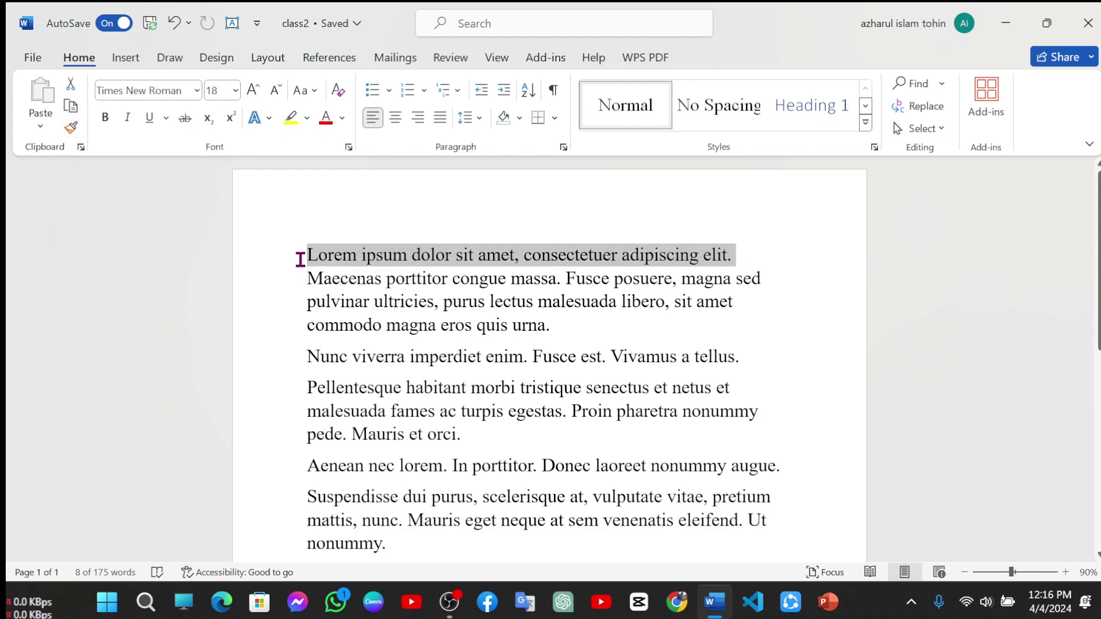
click(70, 109)
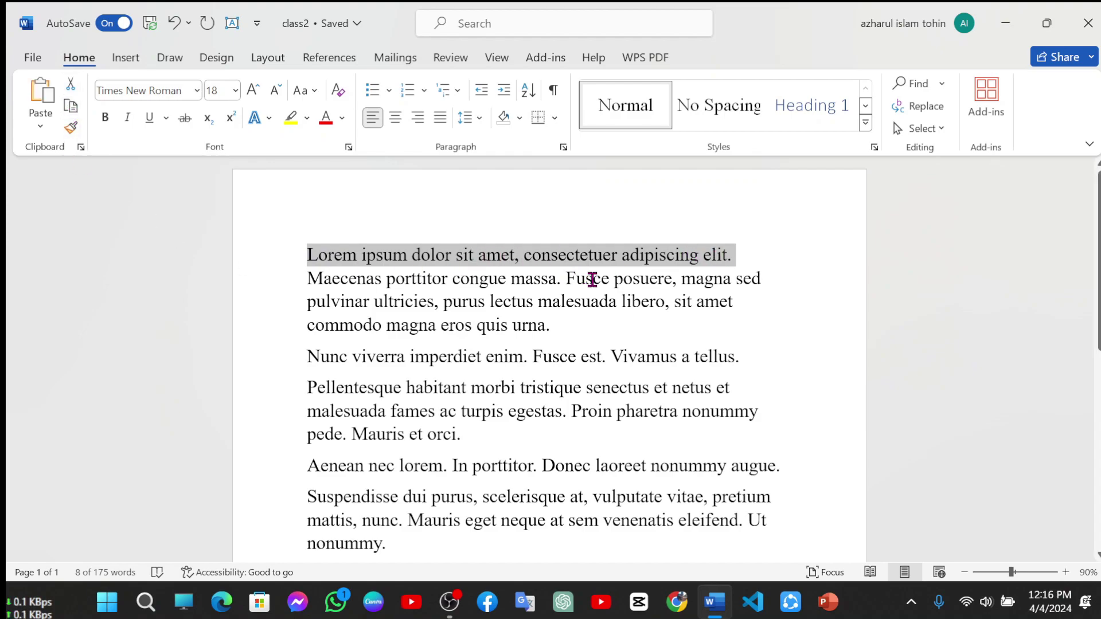
click(564, 327)
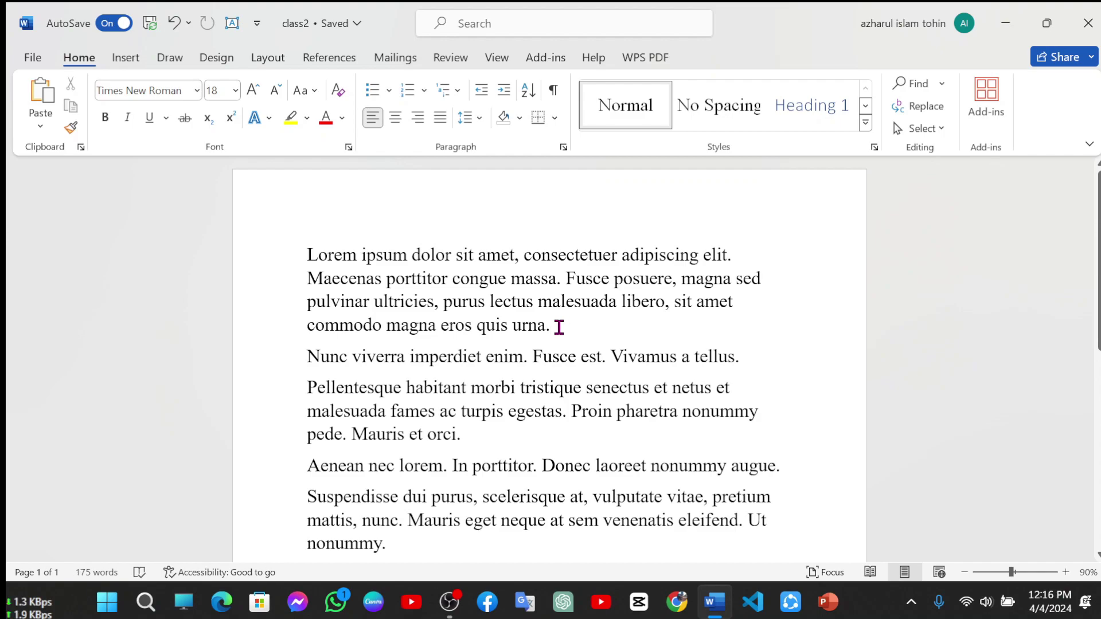
key(Return)
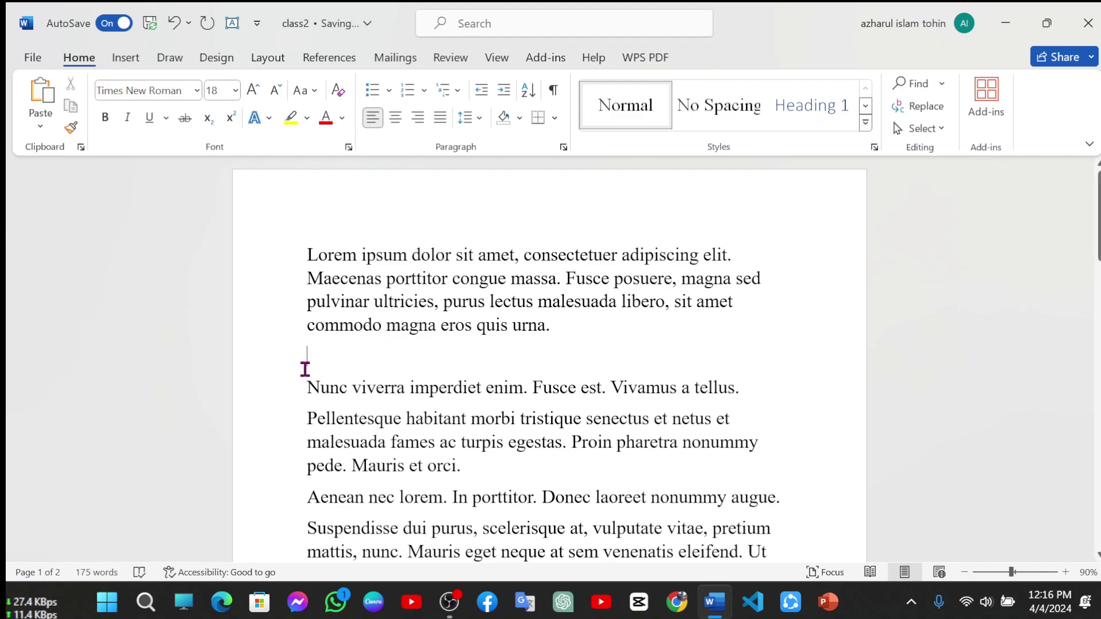
click(41, 103)
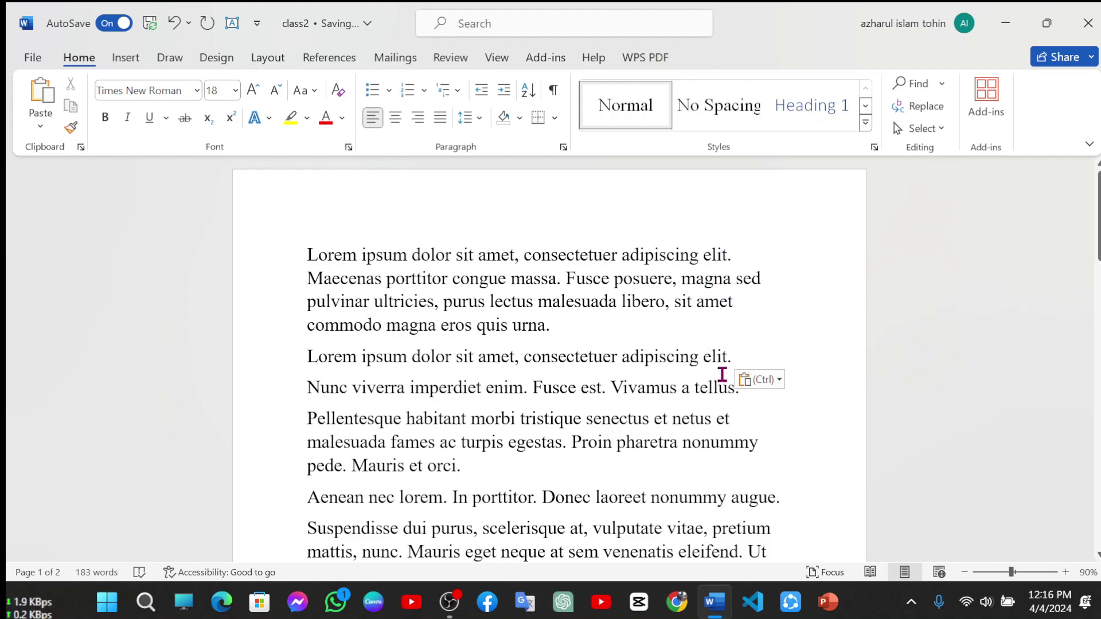
Paste the copied sentence twice more in a new paragraph below the pasted one.
key(Return)
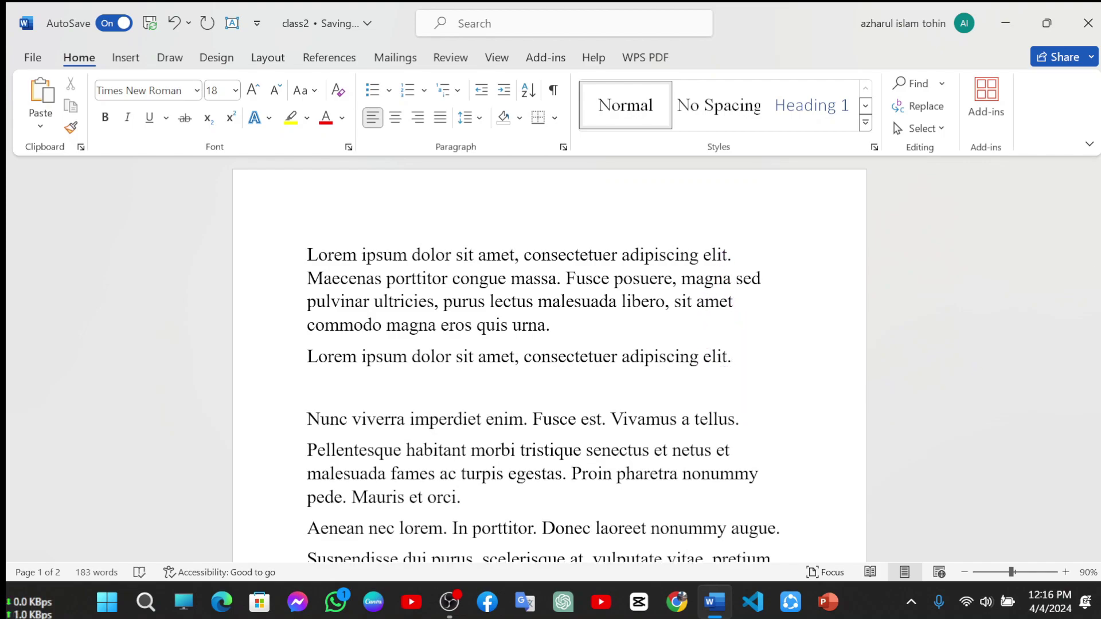
click(41, 90)
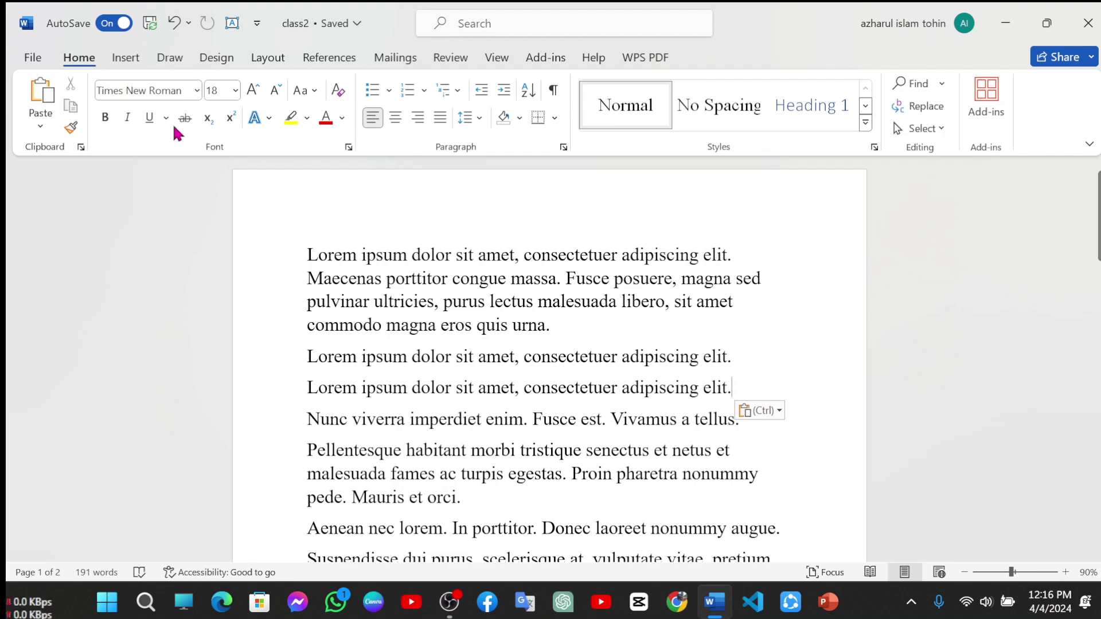
click(46, 99)
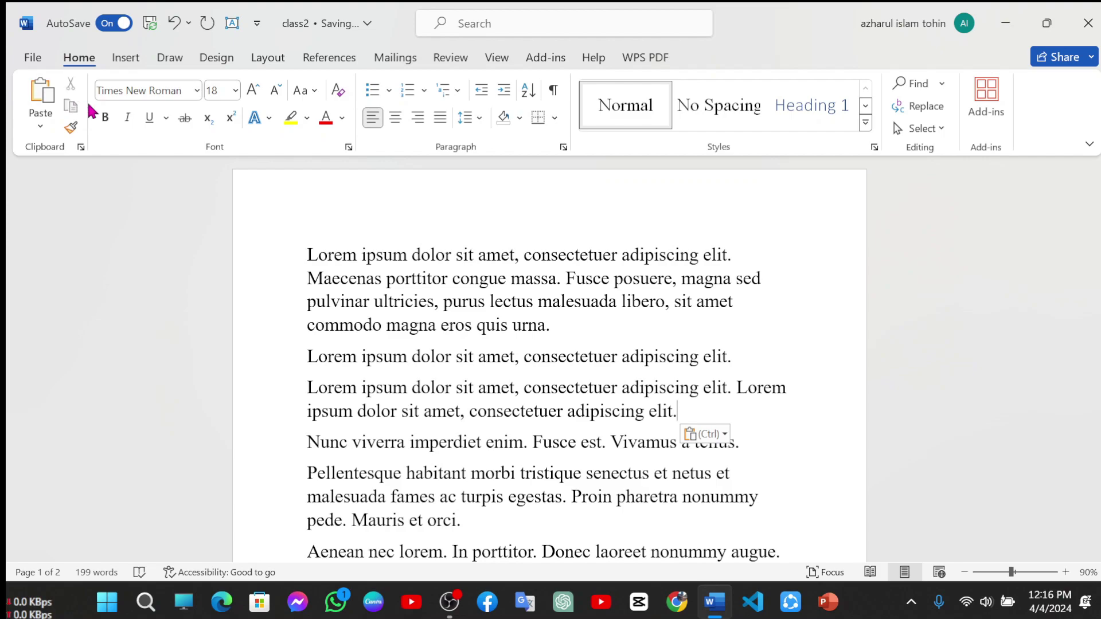
Make the document's opening sentence bold and change its font colour to red.
drag(736, 256, 312, 253)
click(328, 218)
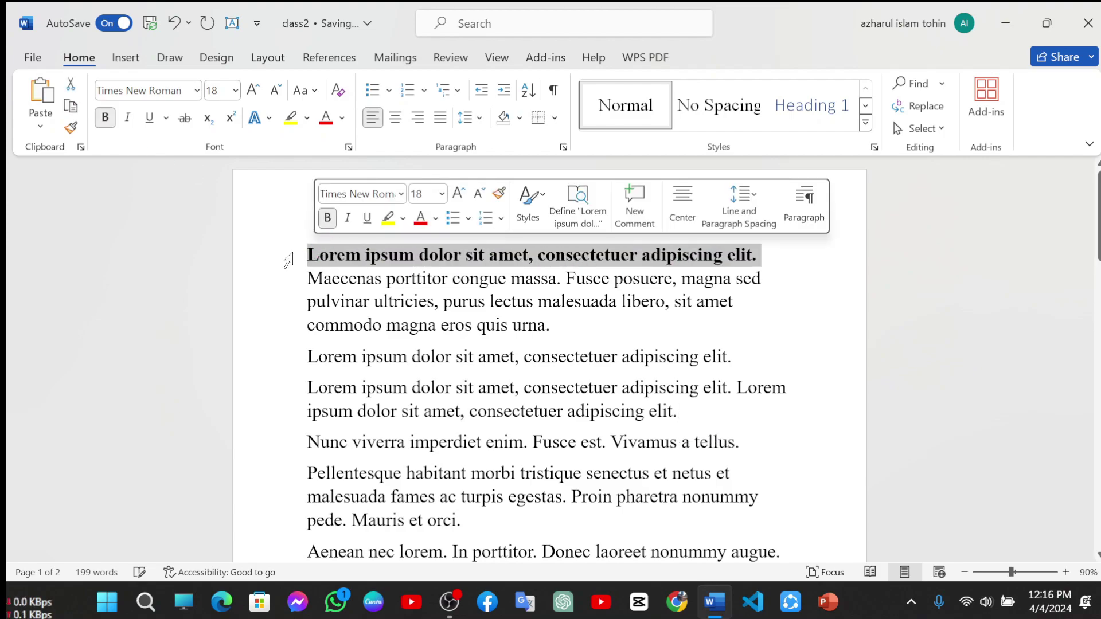
click(309, 254)
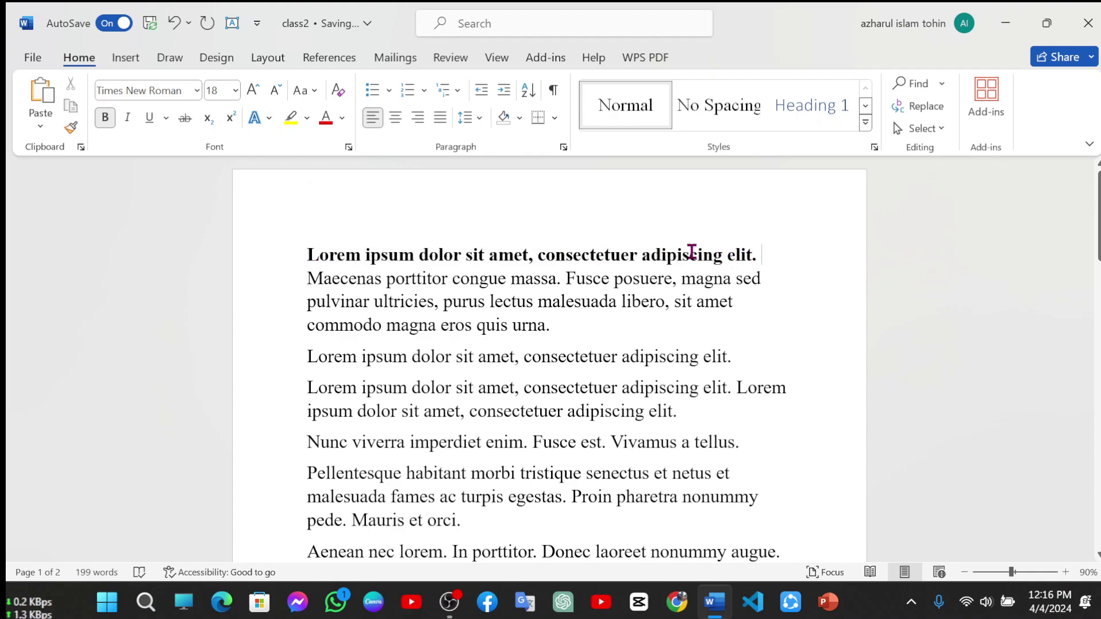
drag(708, 252, 307, 253)
click(326, 123)
click(644, 246)
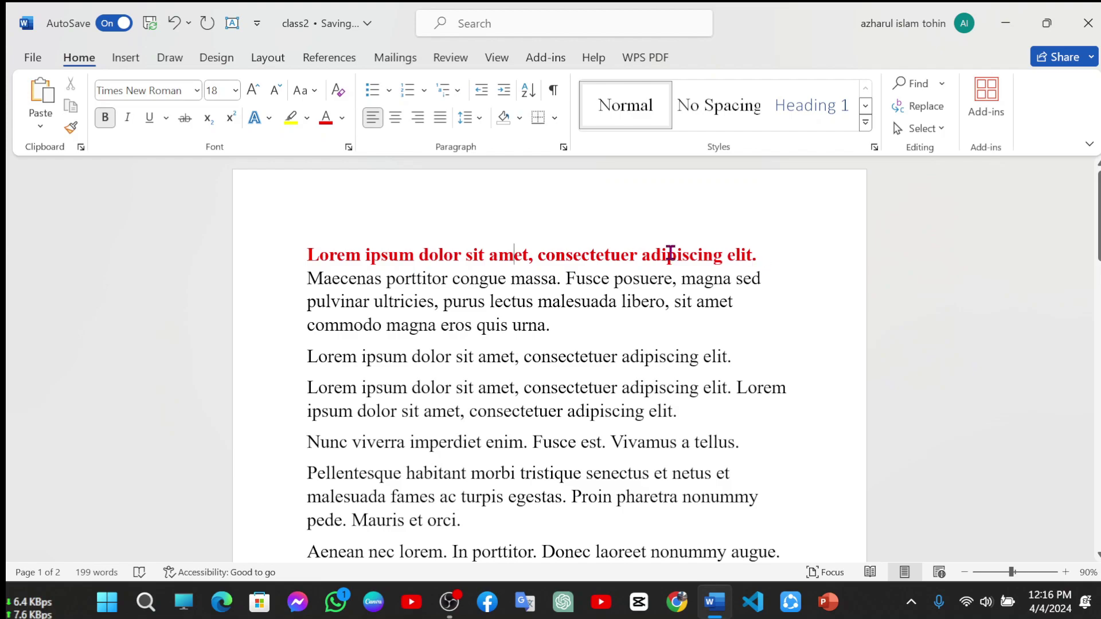
Cut the bold red sentence and paste it as a new paragraph after the "Suspendisse dui purus" paragraph.
drag(764, 250, 307, 254)
key(ctrl+c)
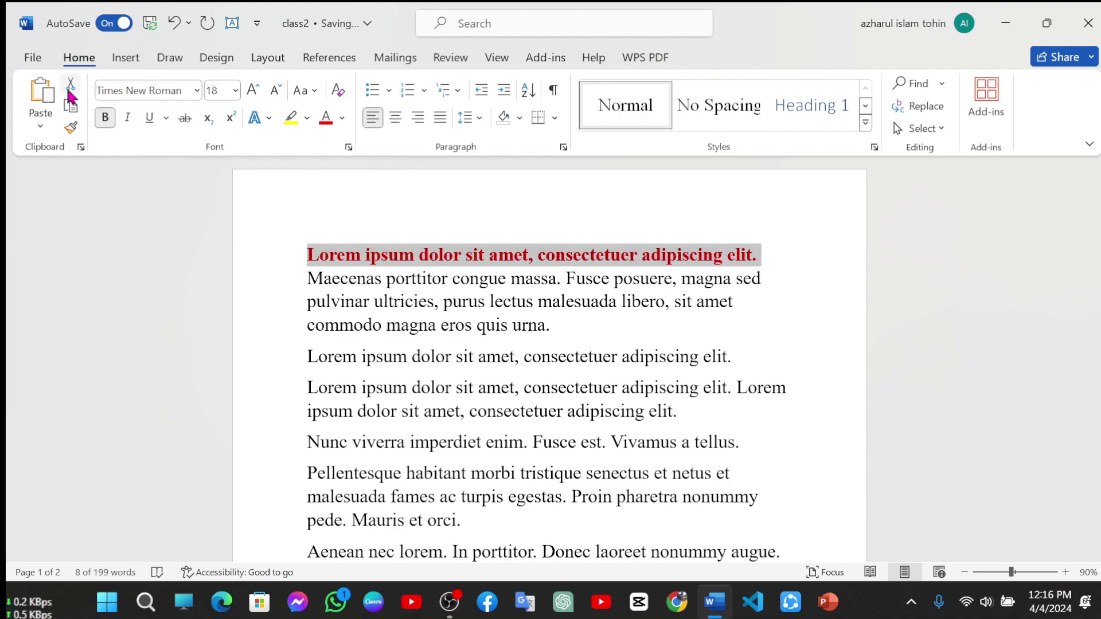
click(68, 90)
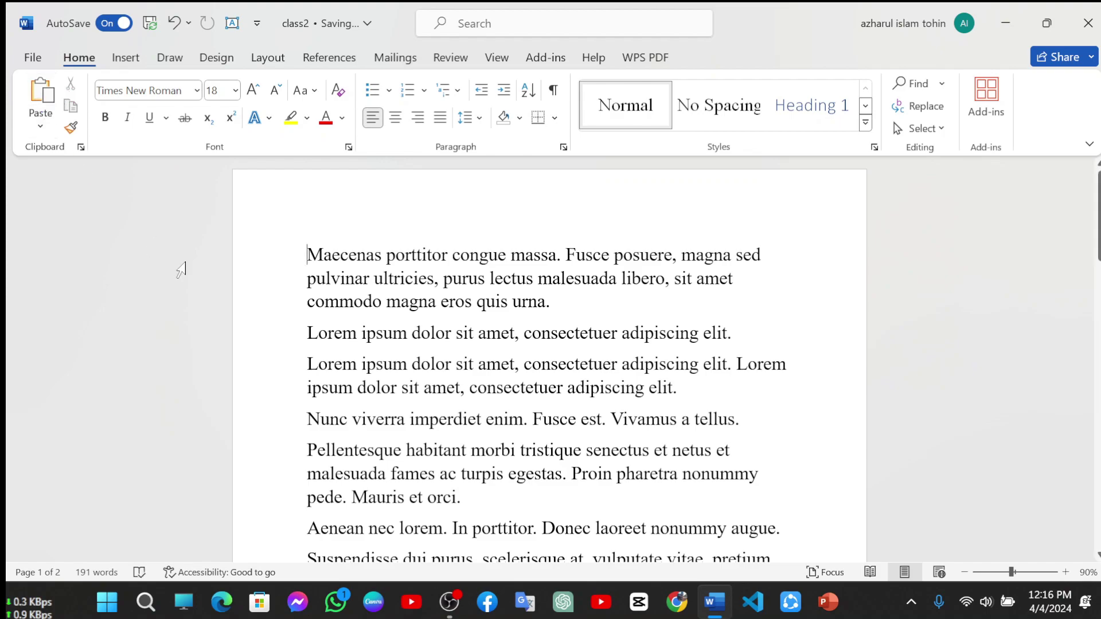
scroll(361, 276, down, 3)
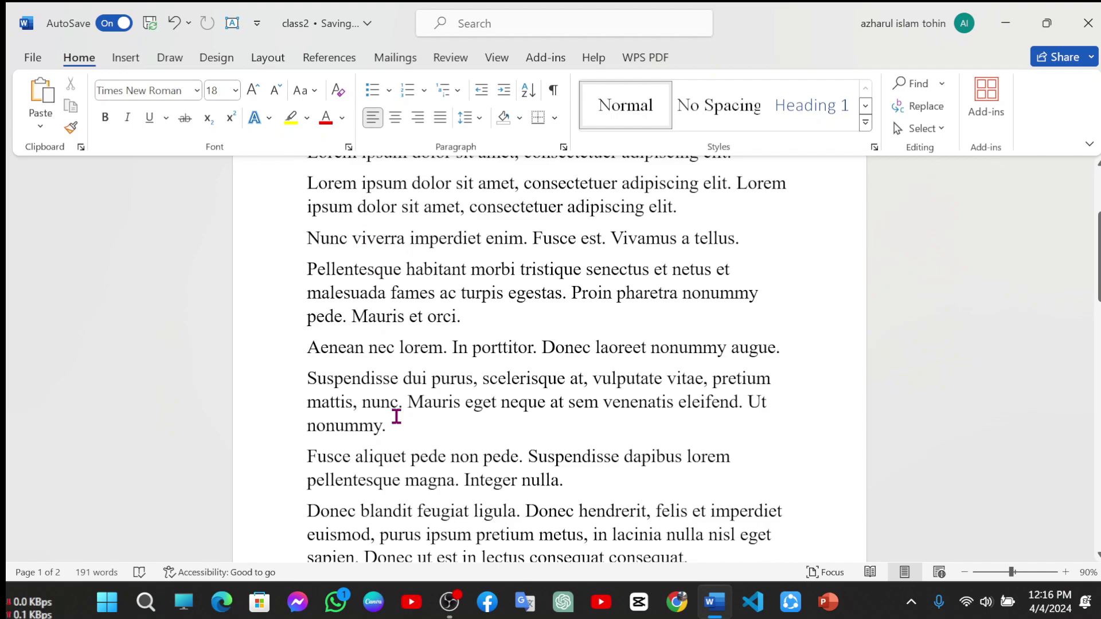
key(Return)
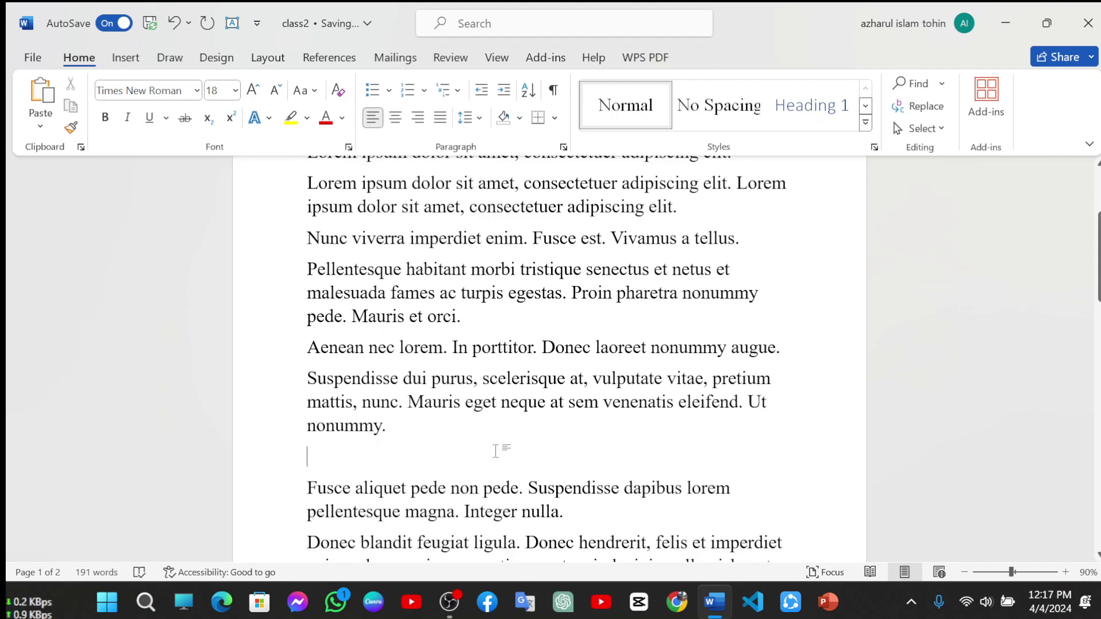
click(41, 92)
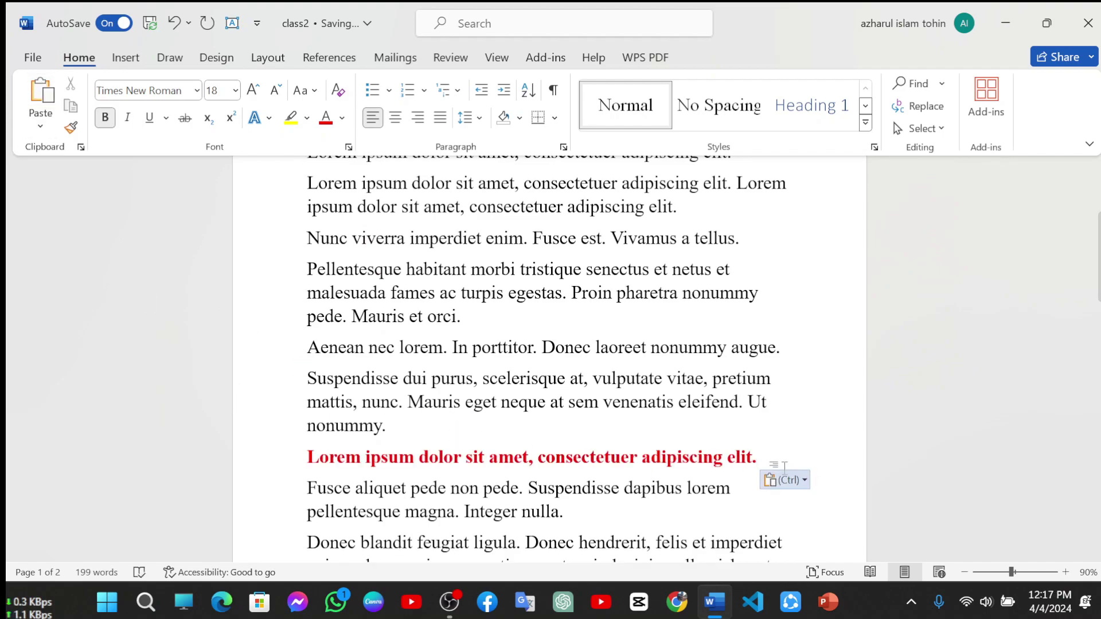
Paste the red sentence six more times in a new paragraph directly below the pasted red line.
scroll(624, 458, up, 2)
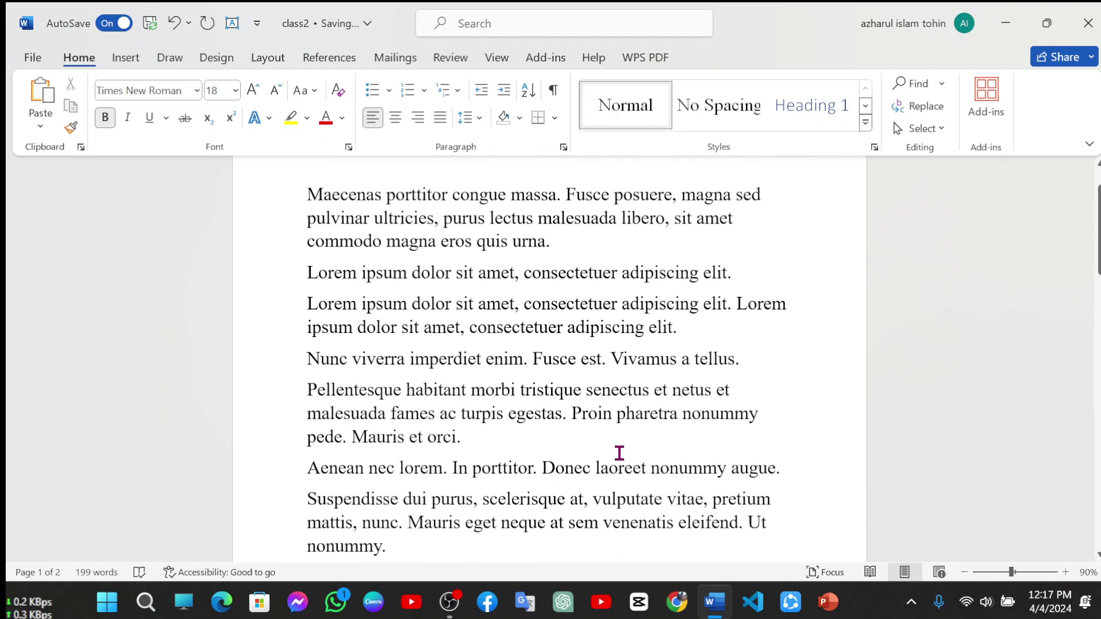
scroll(569, 423, up, 1)
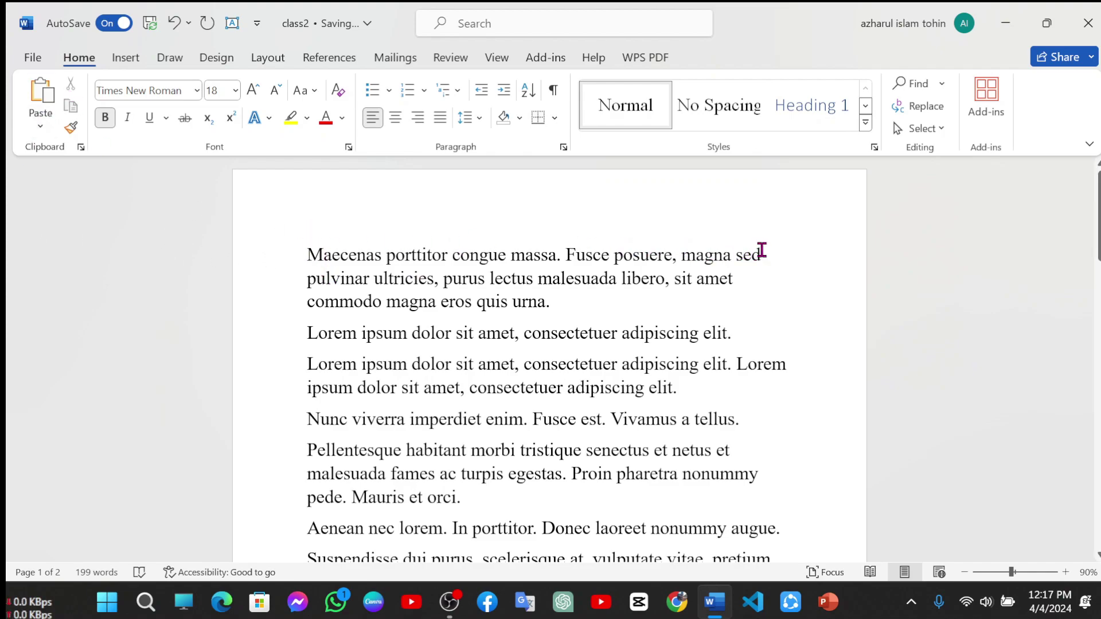
key(ctrl+v)
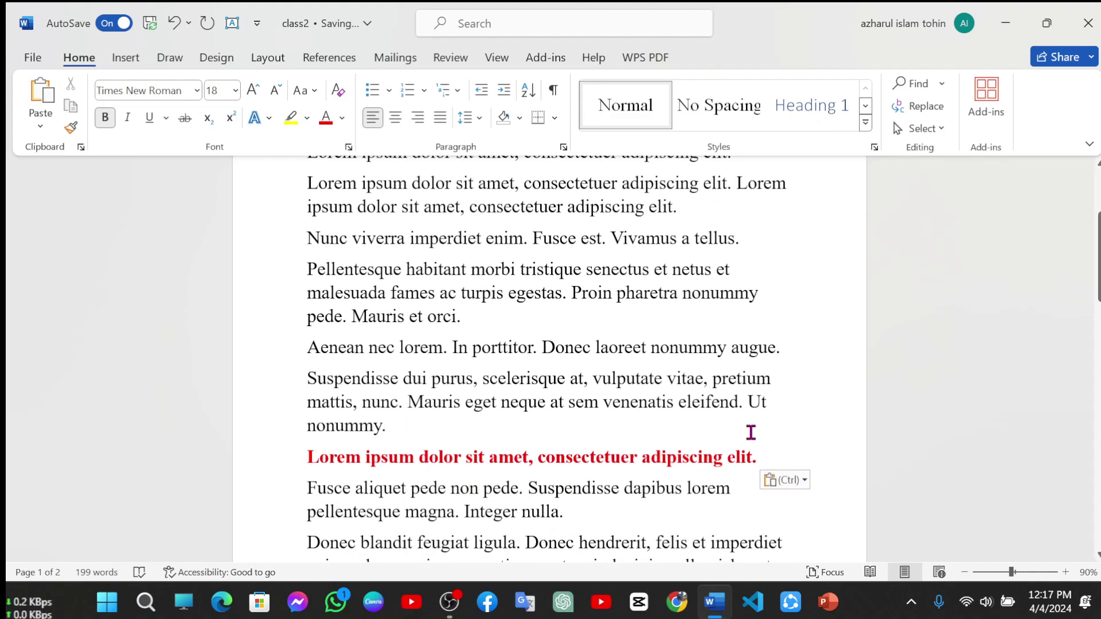
key(Return)
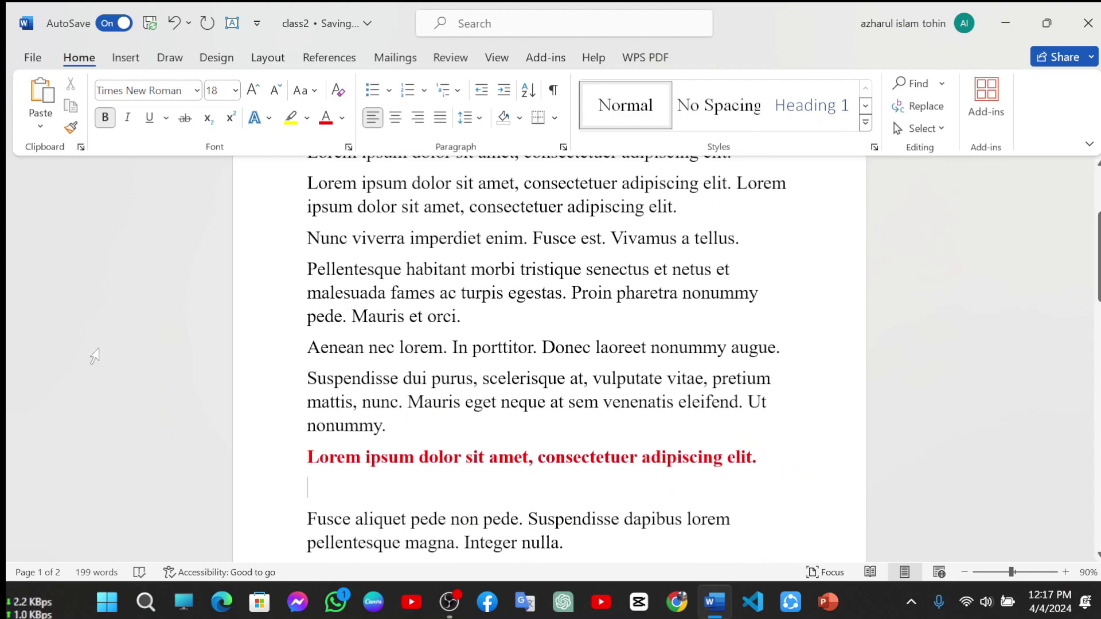
click(47, 103)
click(48, 104)
click(48, 103)
click(48, 103)
click(47, 103)
click(47, 104)
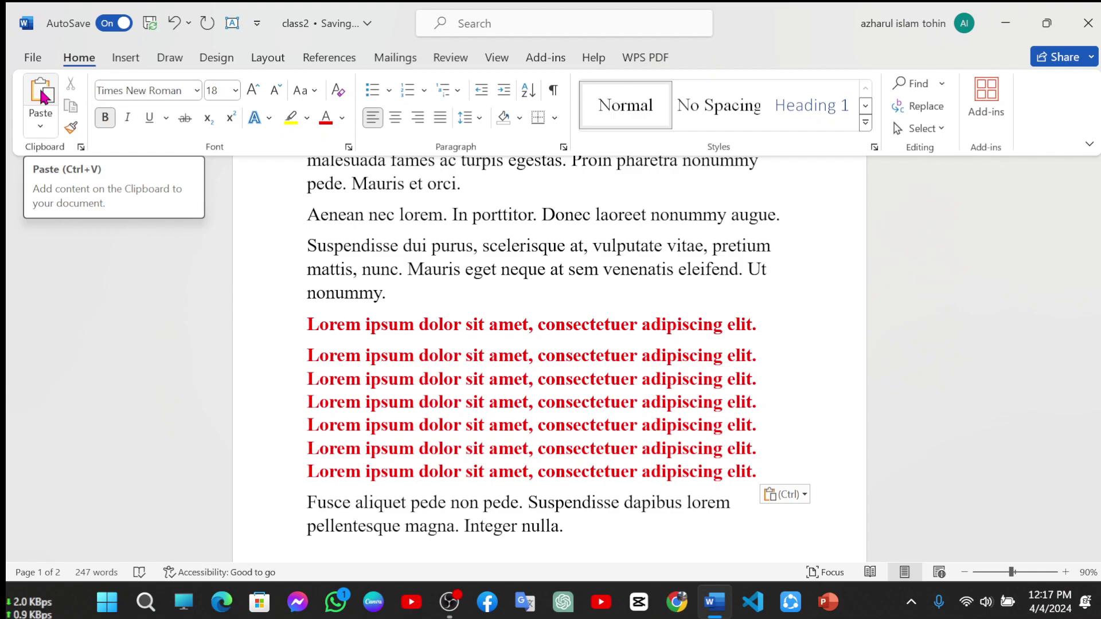
drag(550, 269, 257, 273)
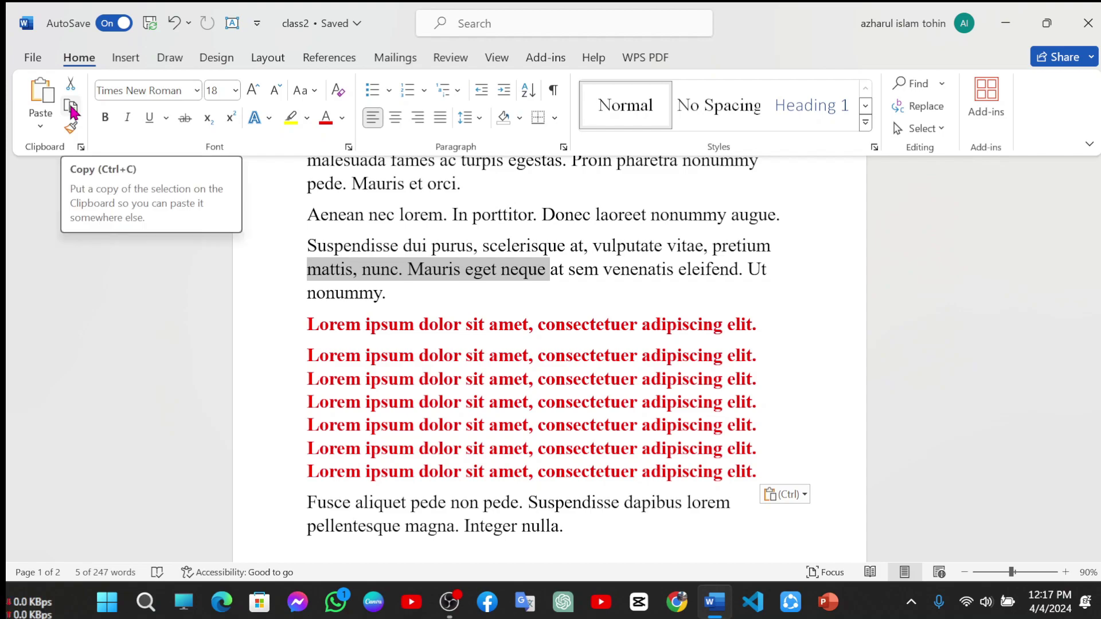
click(432, 299)
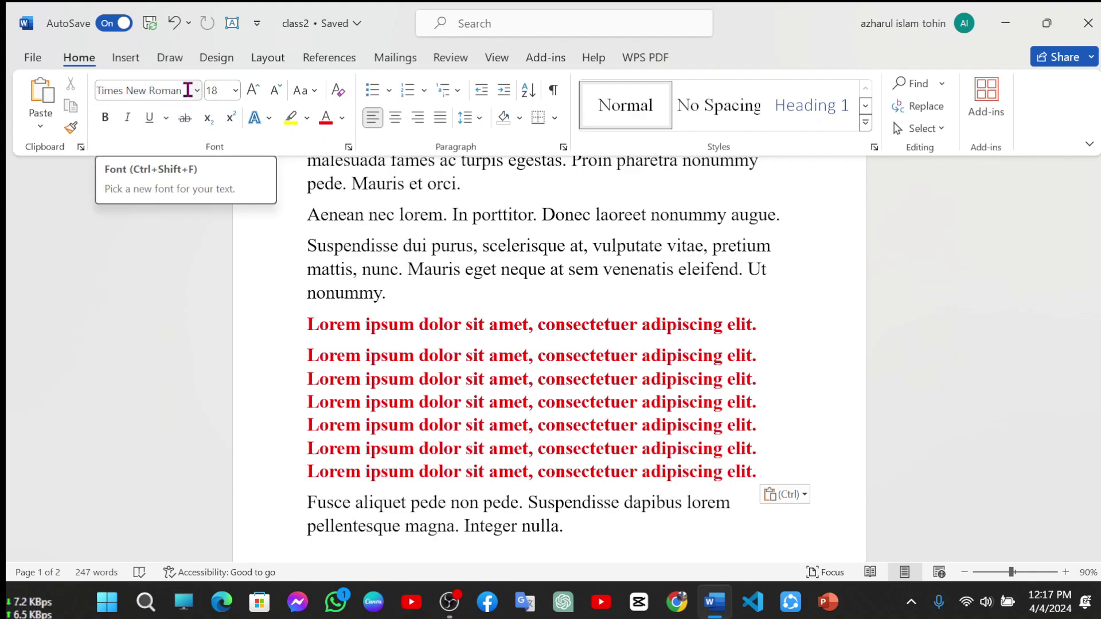
Change the font of the first paragraph, starting with "Maecenas porttitor", to Algerian.
scroll(338, 309, up, 4)
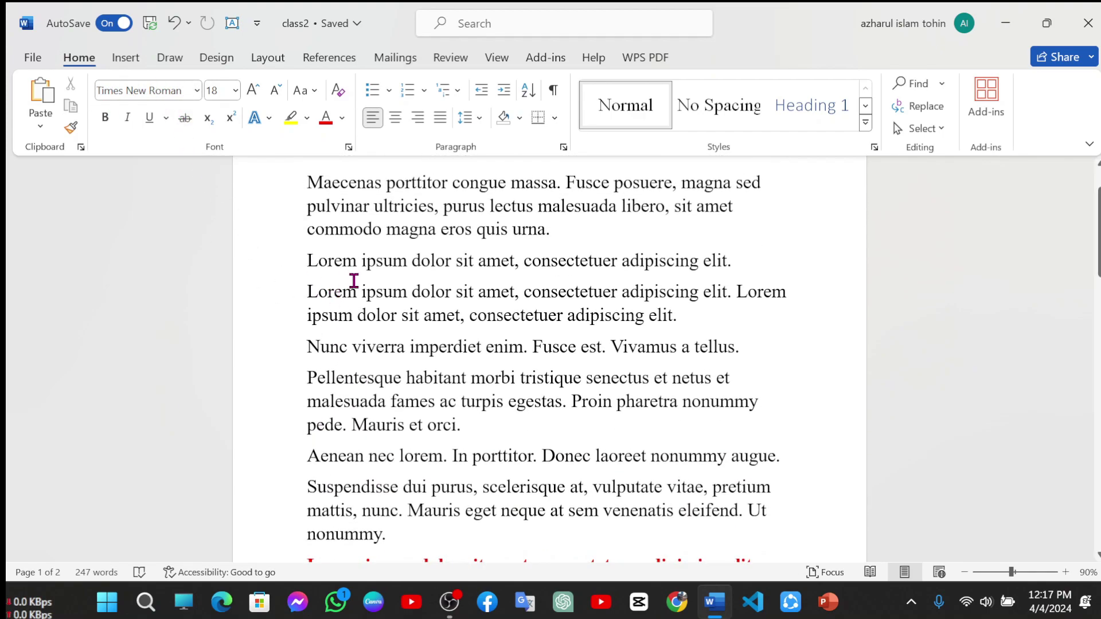
scroll(353, 282, up, 2)
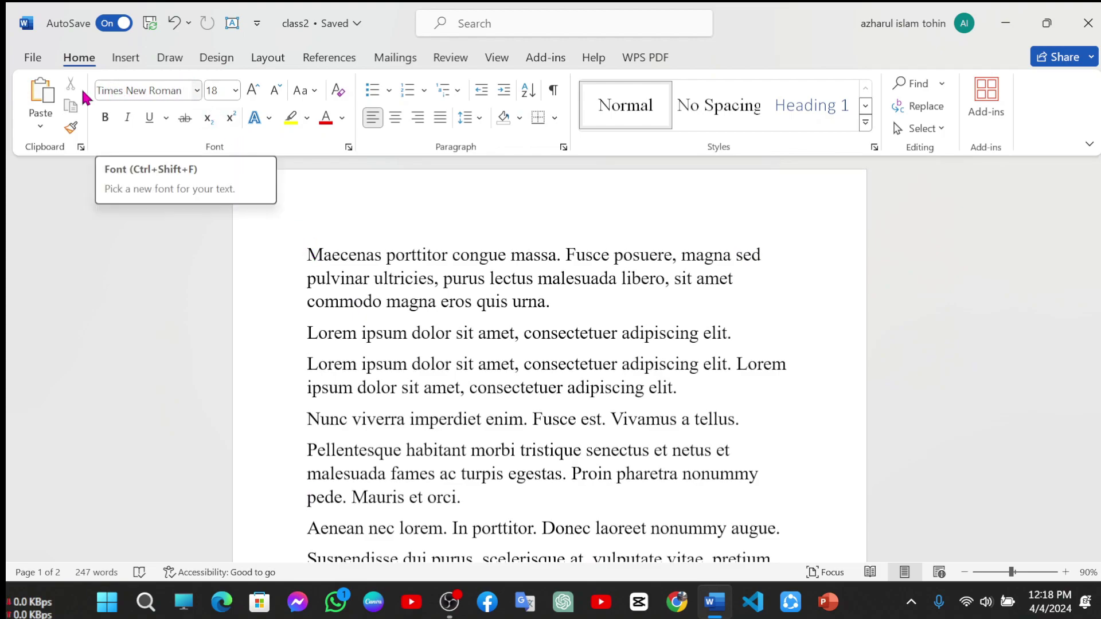
drag(302, 253, 572, 393)
click(566, 307)
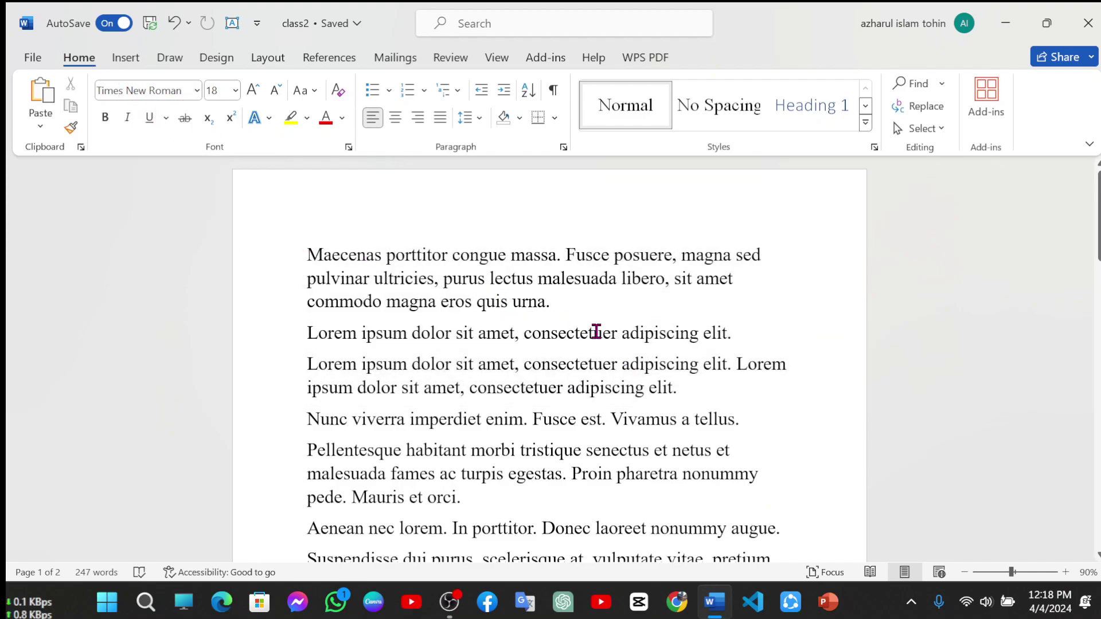
drag(554, 304, 300, 251)
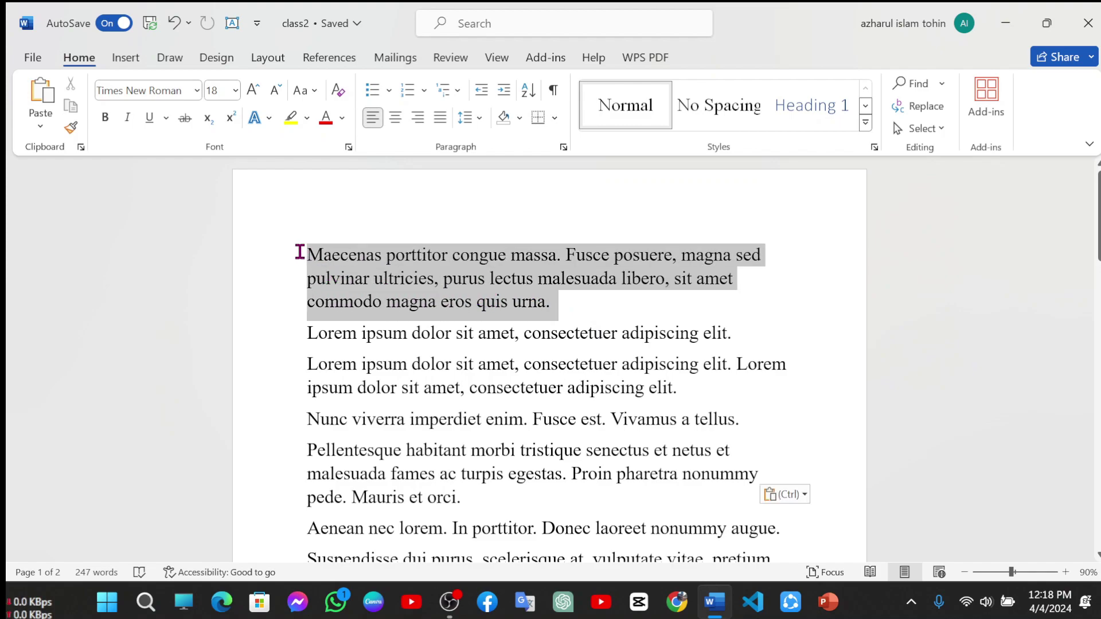
click(196, 90)
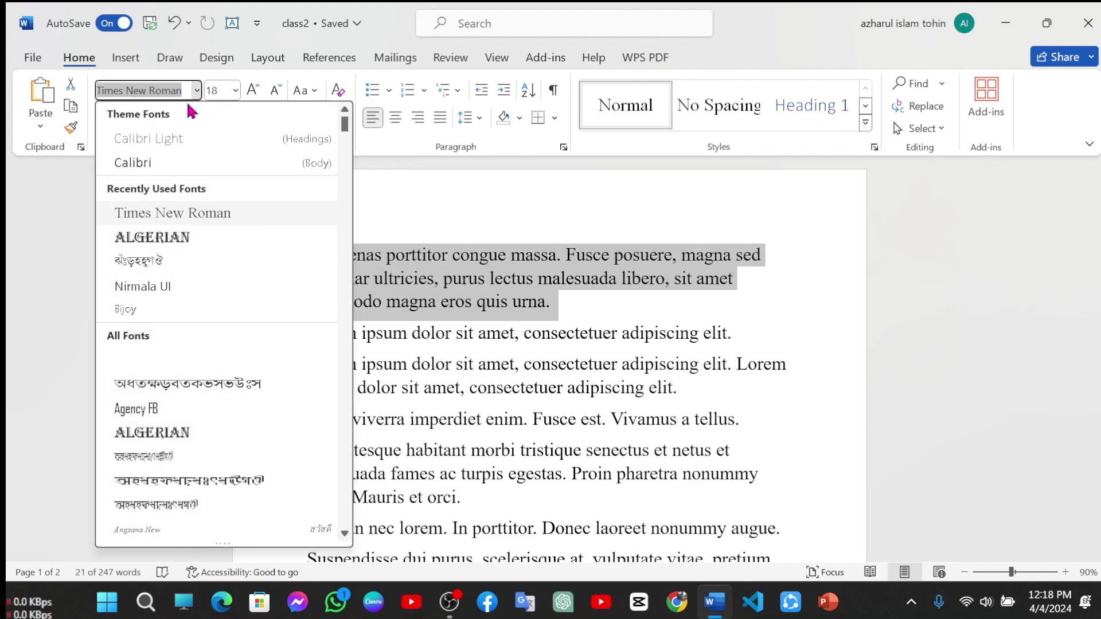
key(Escape)
text(Algerian)
key(Return)
click(580, 330)
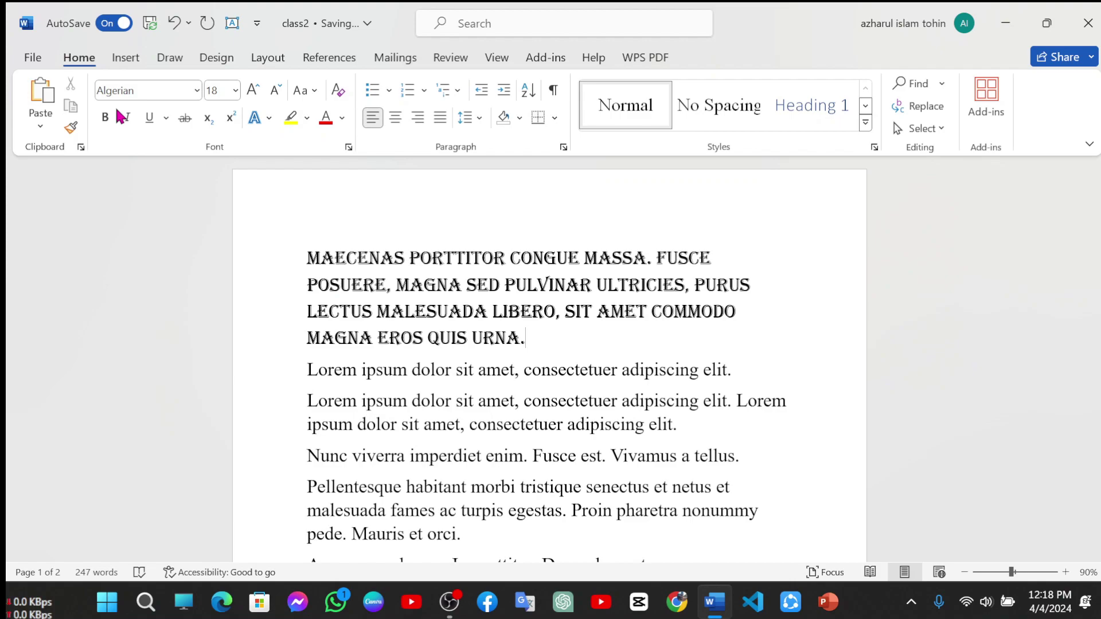
Change the font of all text in the document to Broadway.
drag(290, 261, 521, 455)
click(483, 422)
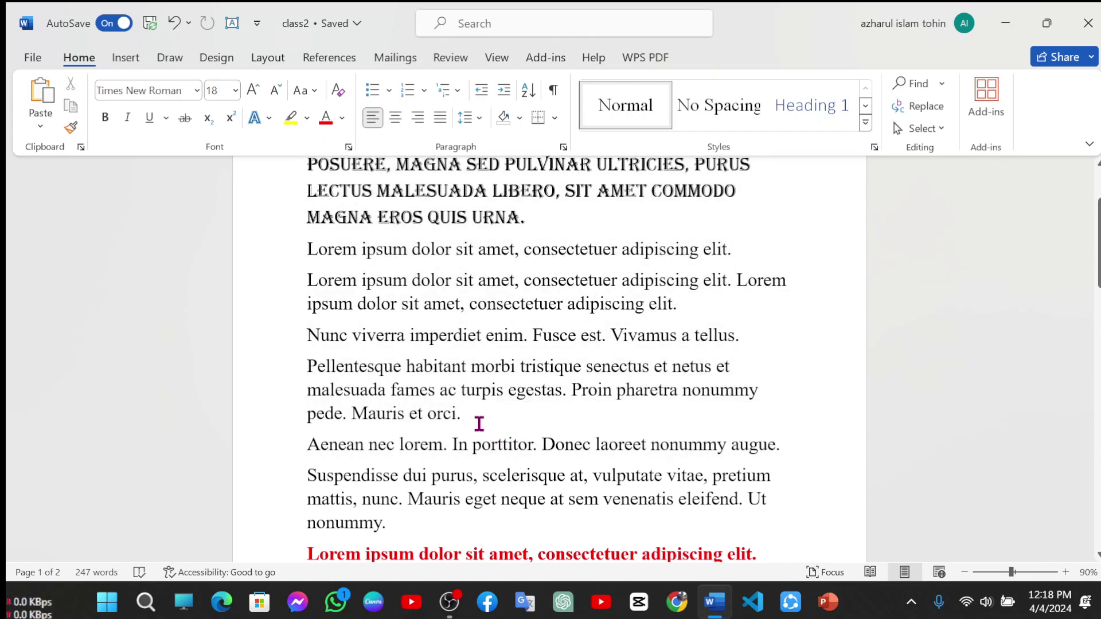
key(ctrl+a)
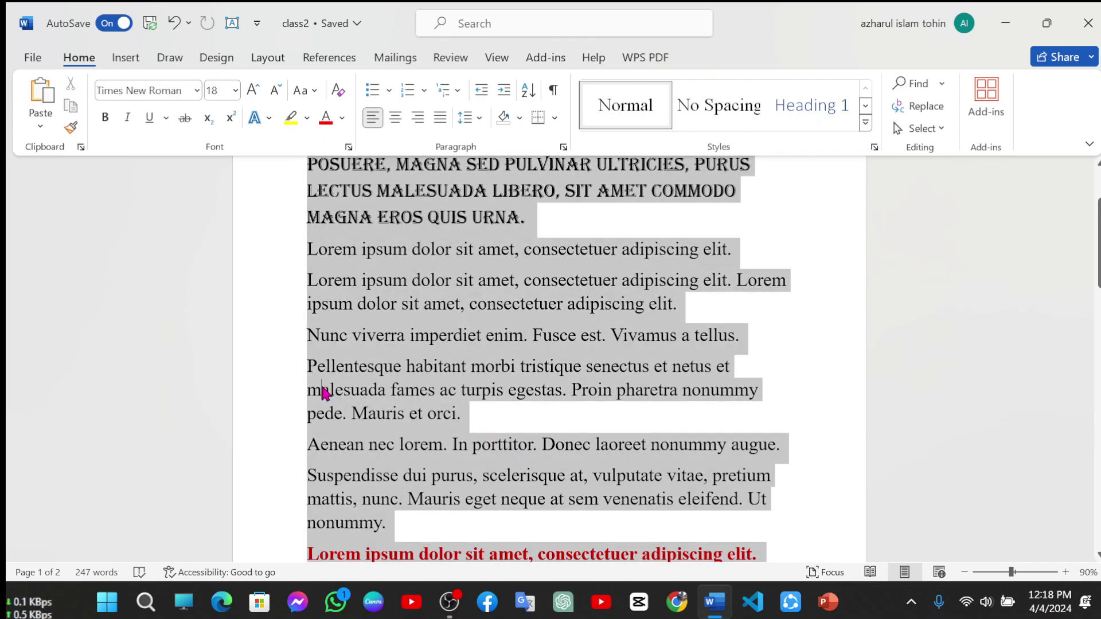
scroll(453, 419, down, 15)
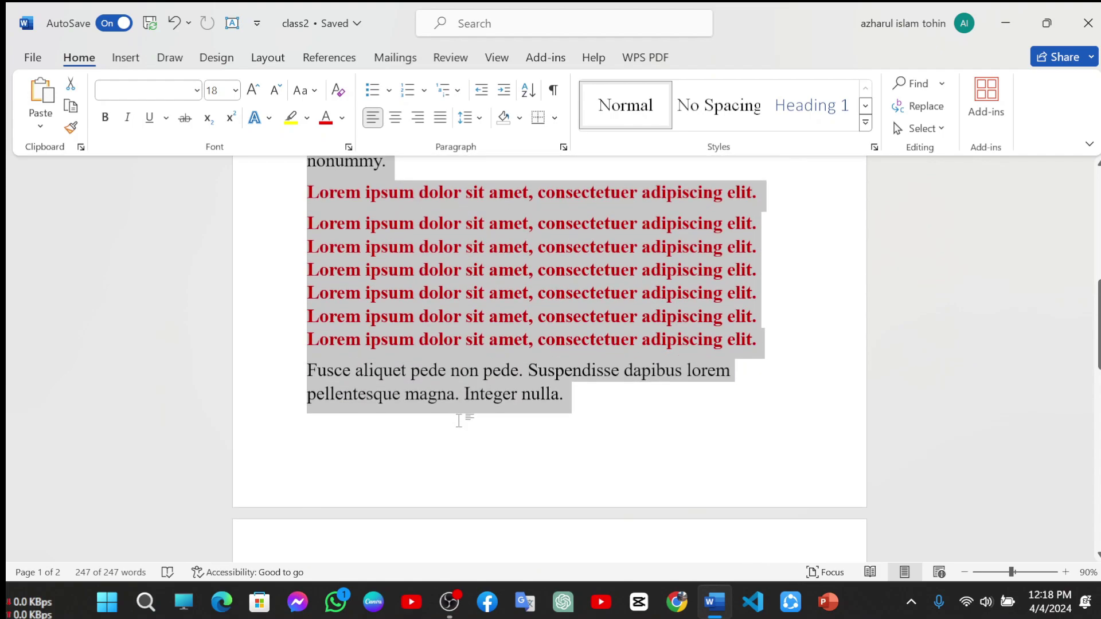
scroll(453, 436, down, 3)
scroll(450, 447, up, 15)
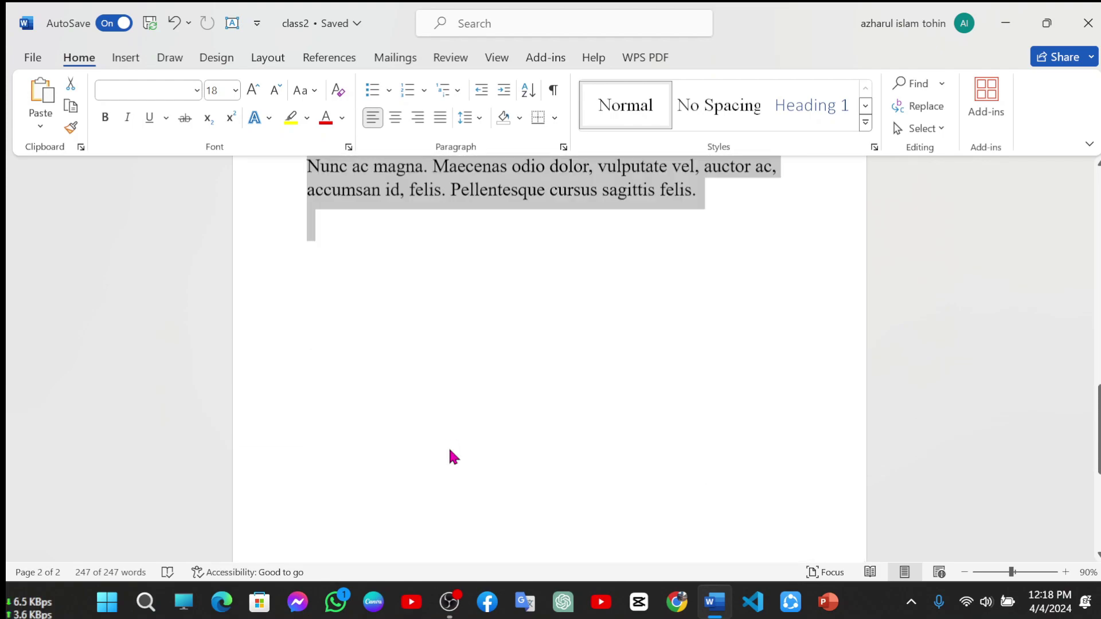
scroll(448, 448, up, 4)
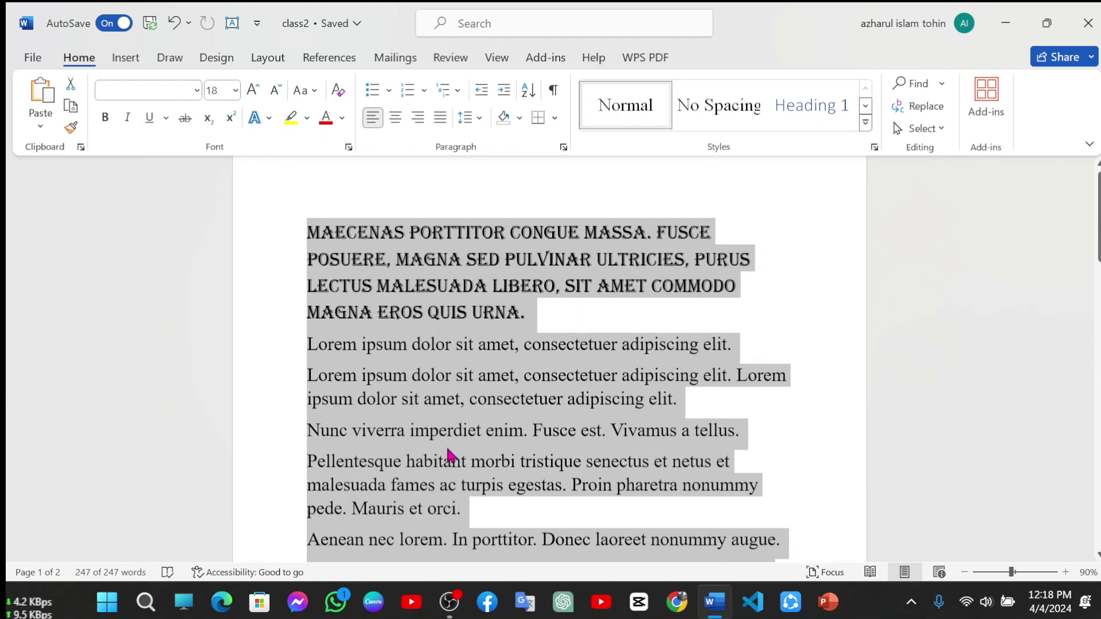
click(197, 90)
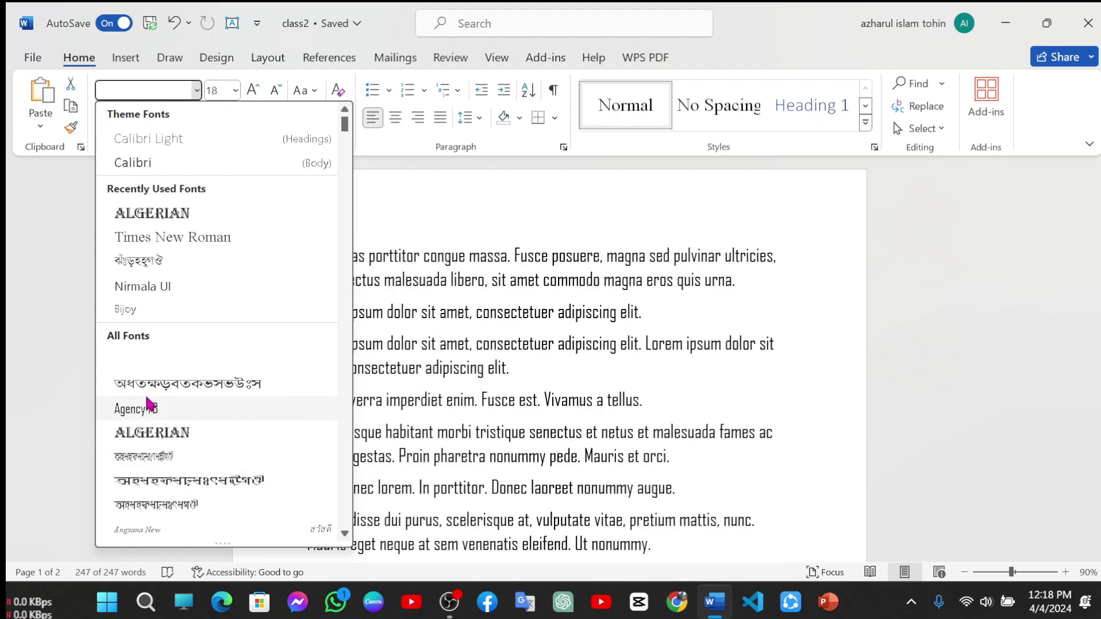
scroll(154, 413, down, 8)
scroll(156, 418, down, 15)
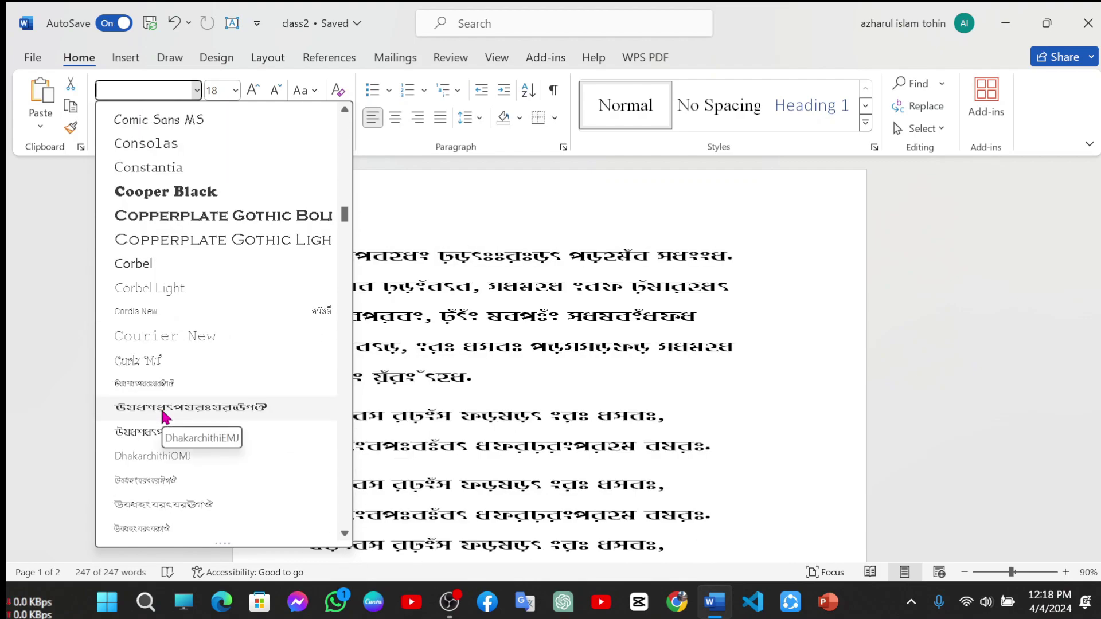
scroll(198, 338, down, 5)
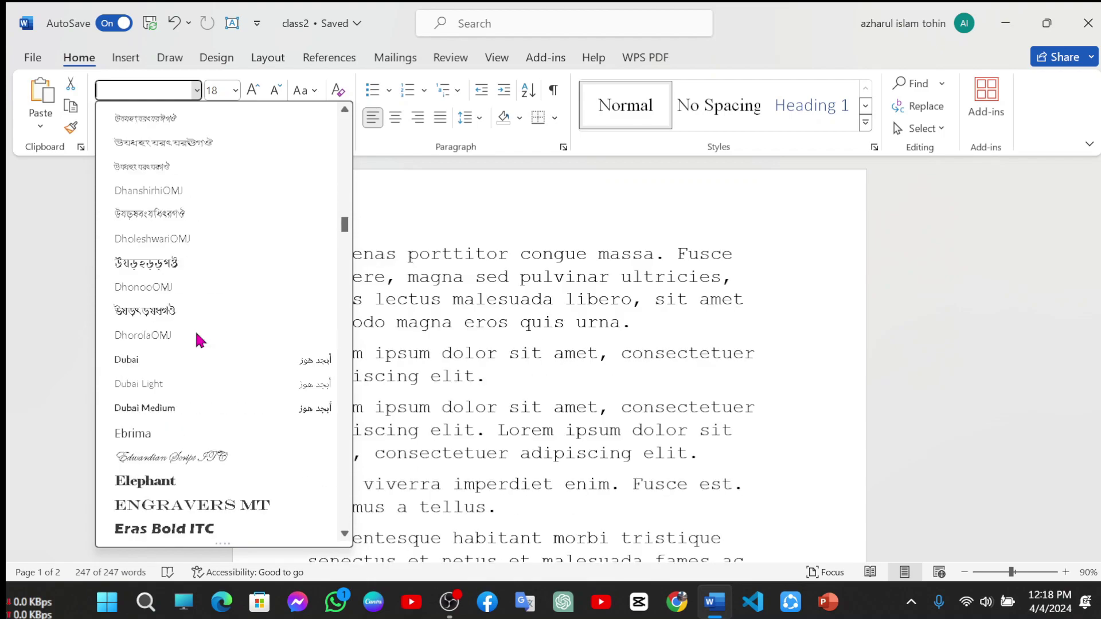
scroll(196, 335, down, 8)
scroll(194, 337, up, 13)
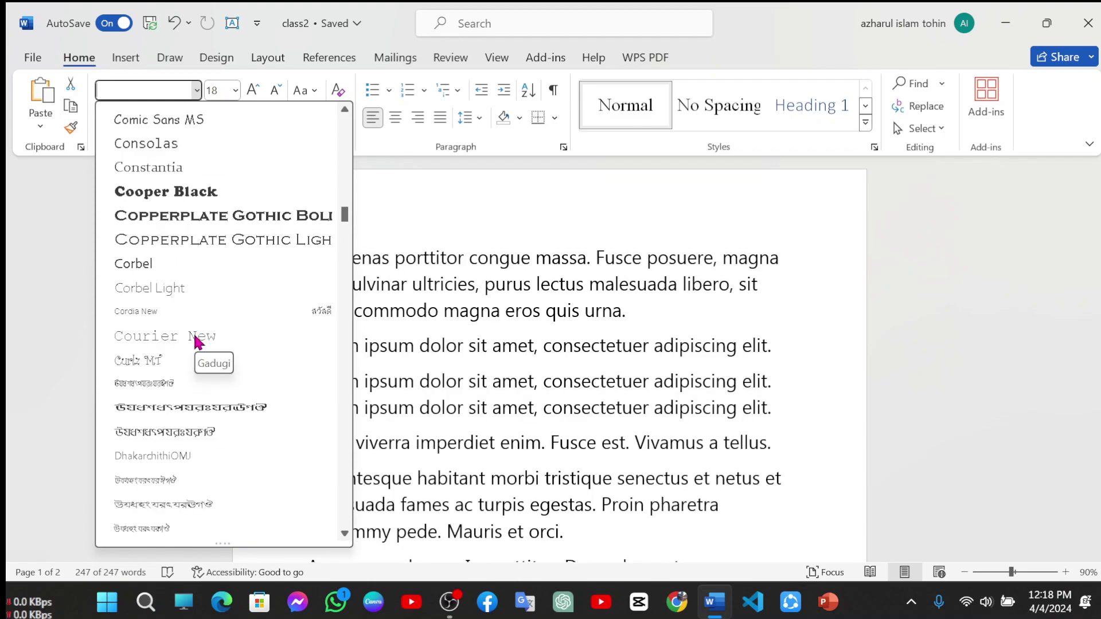
scroll(196, 340, up, 8)
scroll(197, 340, up, 5)
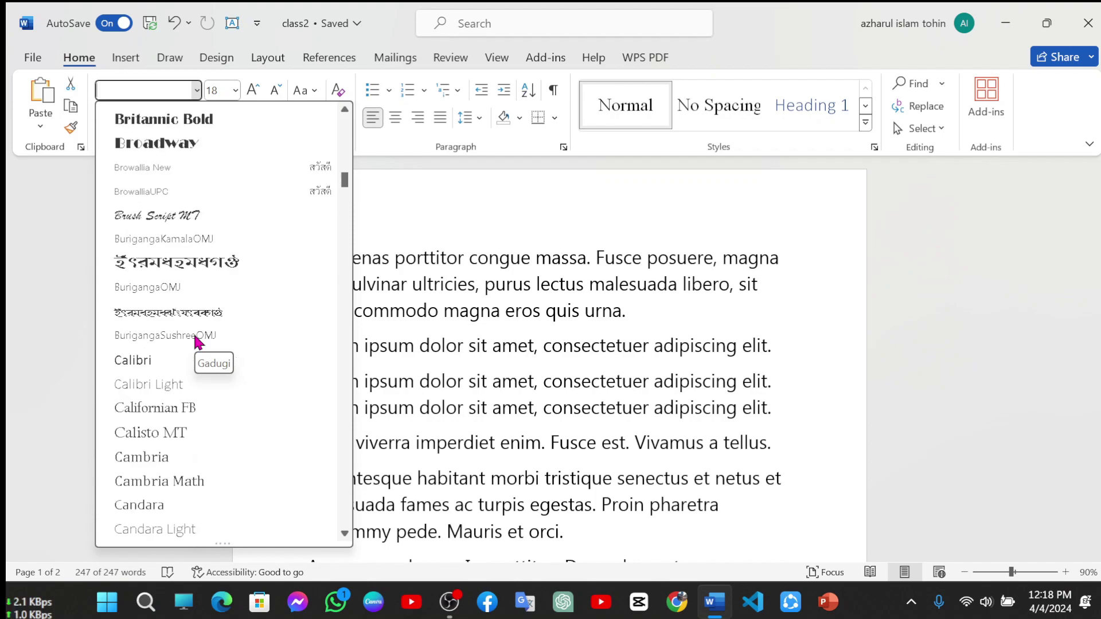
click(170, 265)
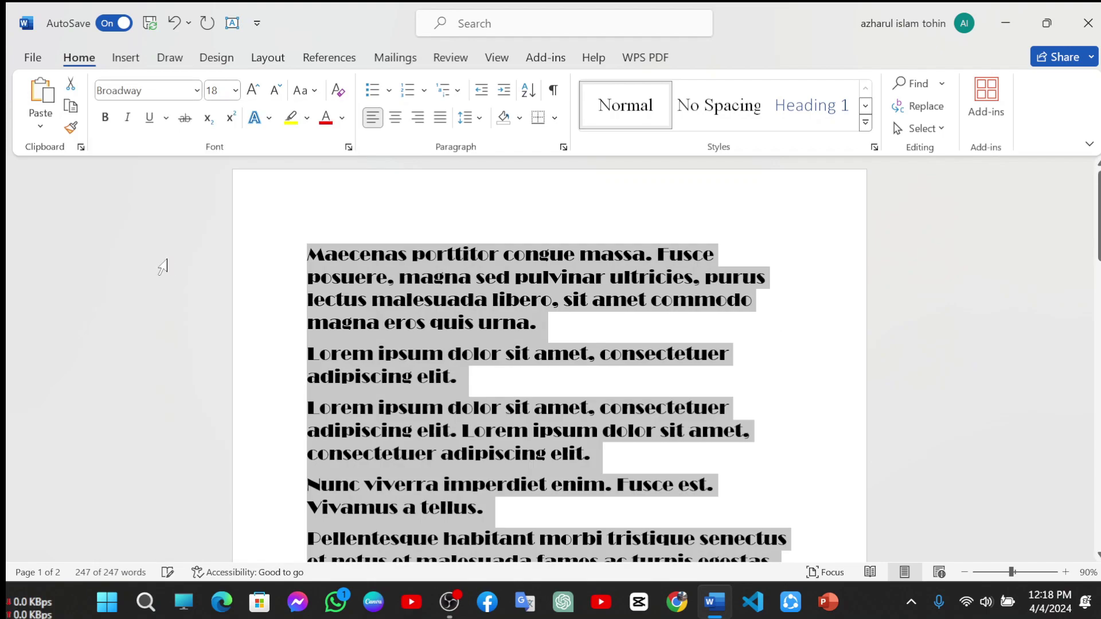
Undo the Broadway and Algerian font changes together with the last paste of the red sentence.
click(273, 251)
scroll(357, 320, down, 2)
scroll(453, 390, down, 15)
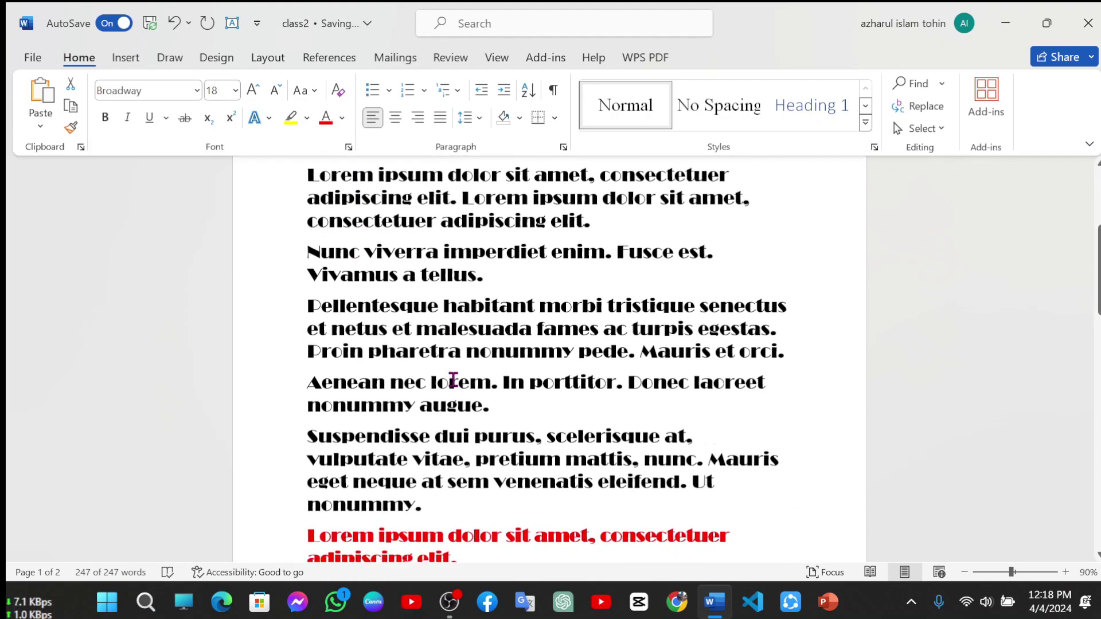
scroll(457, 398, up, 10)
scroll(457, 398, up, 2)
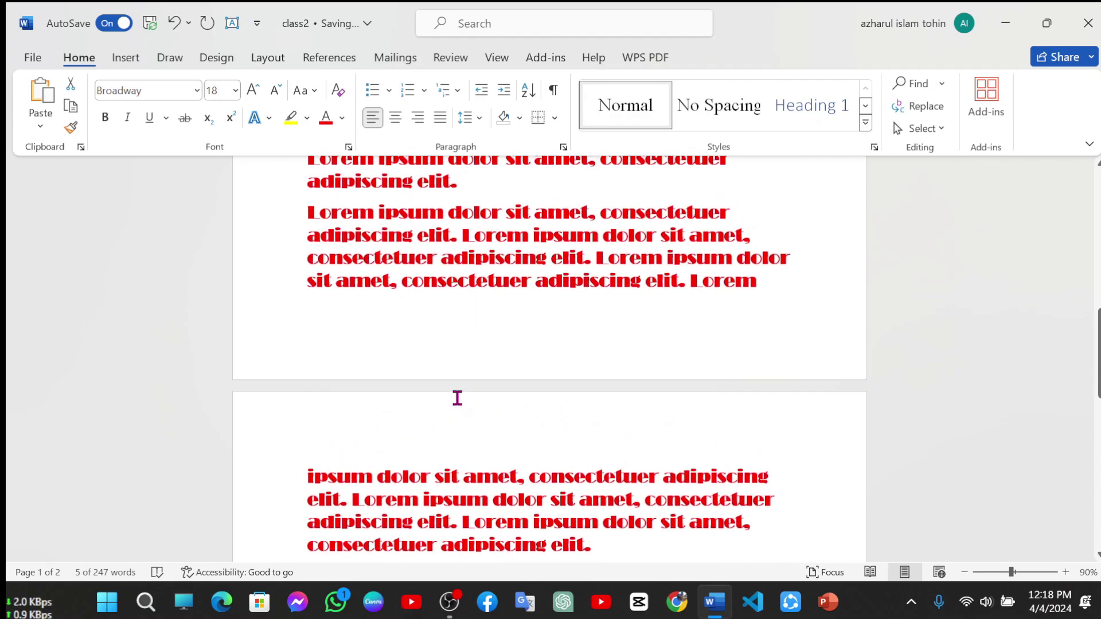
scroll(451, 353, up, 4)
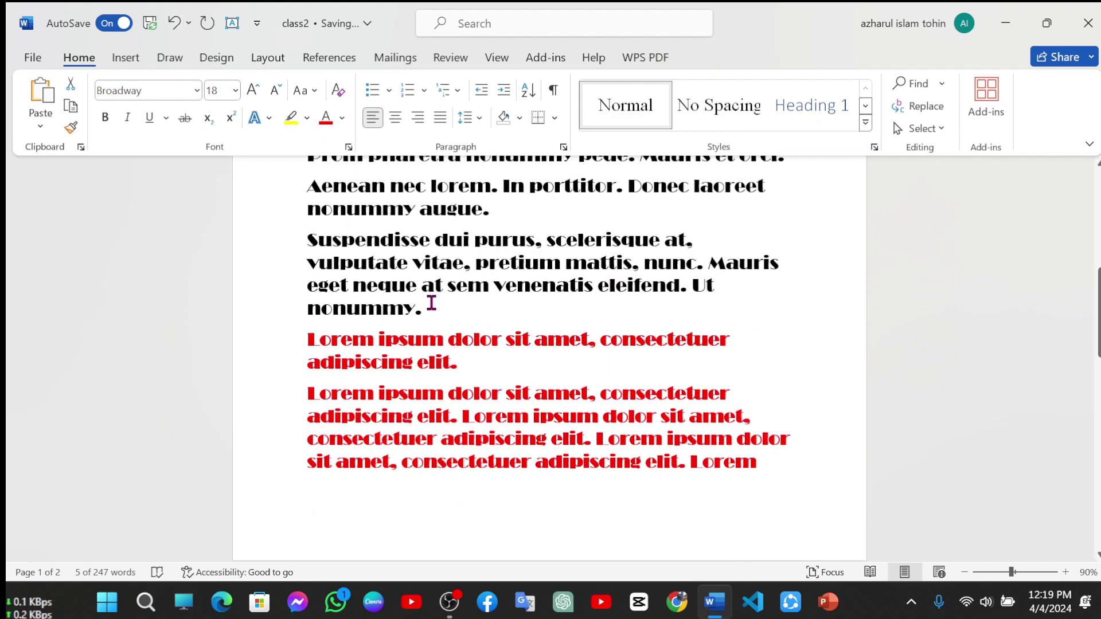
click(175, 24)
click(175, 25)
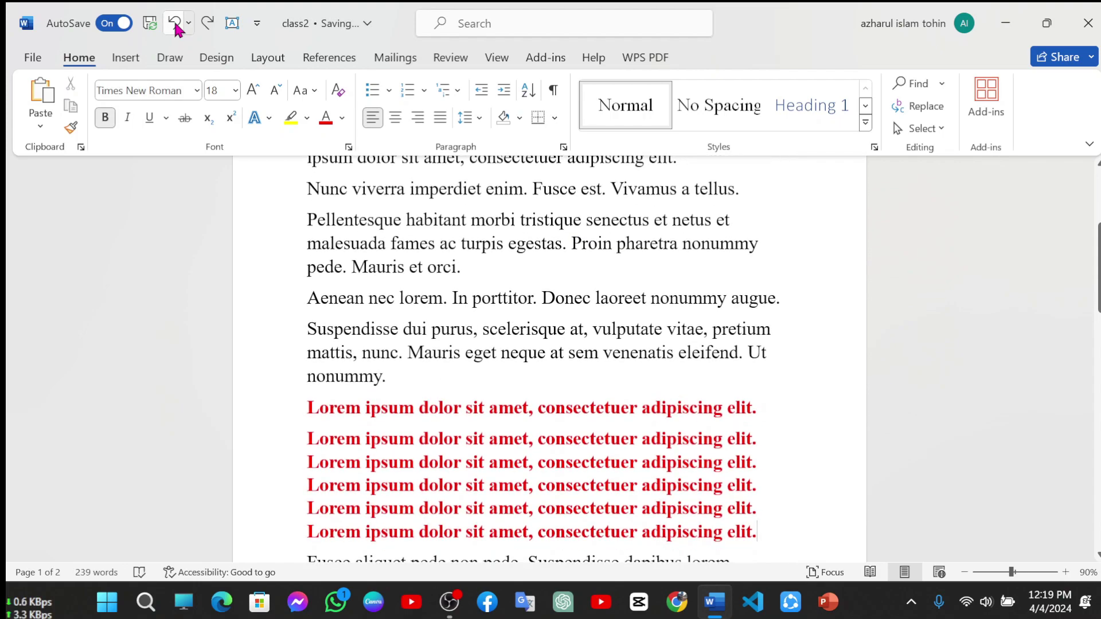
Redo the undone paste and both undone font changes, restoring Broadway across the document.
click(207, 24)
click(207, 24)
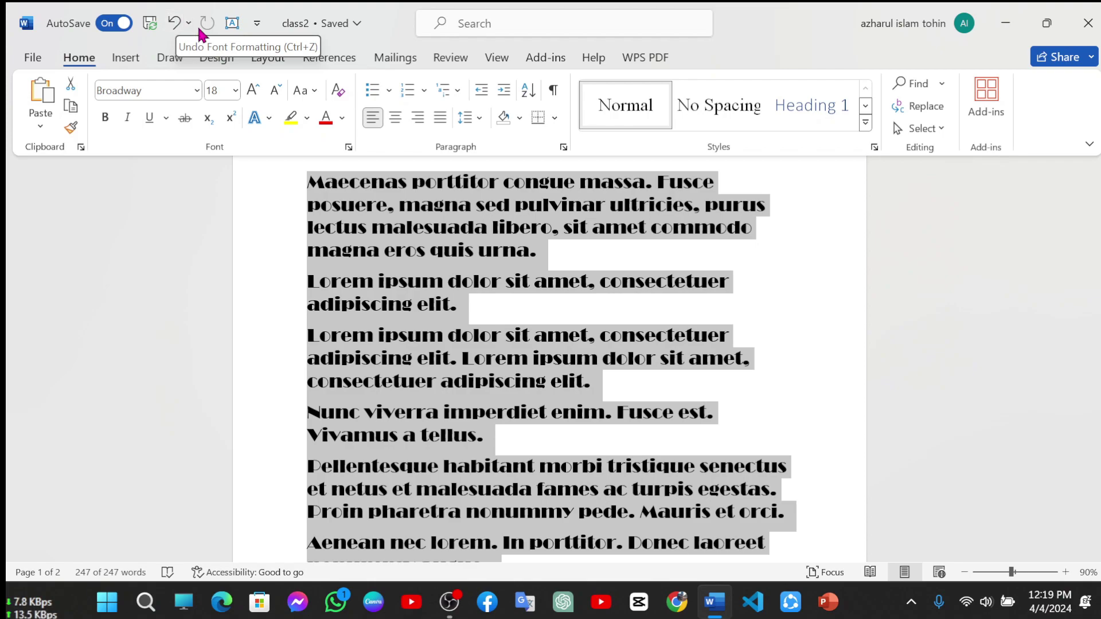
click(312, 255)
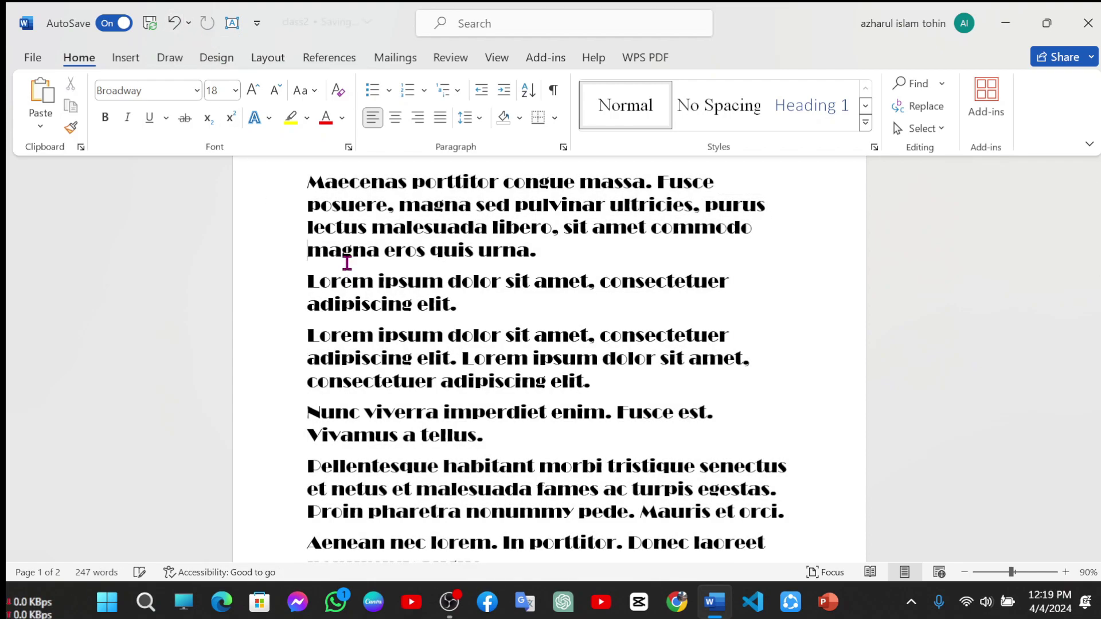
Undo the Broadway and Algerian font changes and clear the text selection.
click(178, 28)
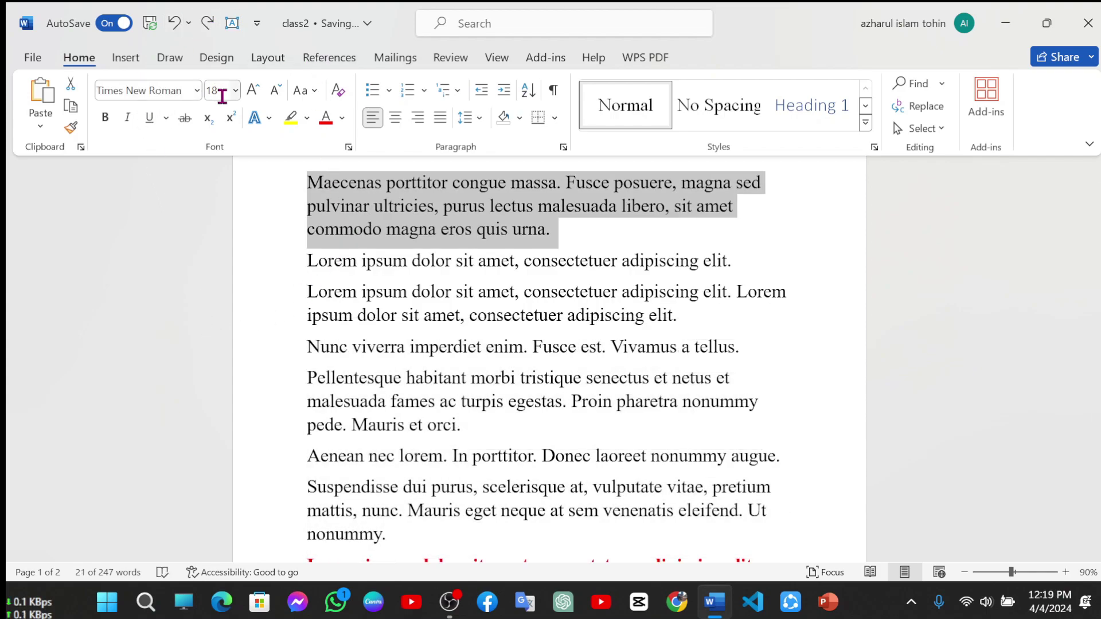
click(582, 241)
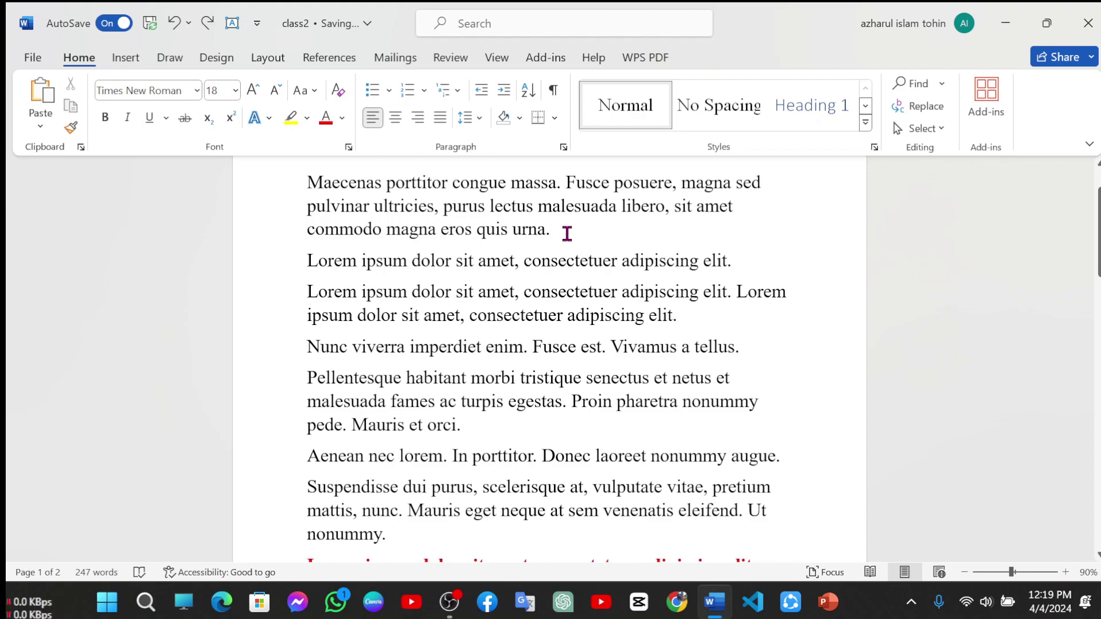
Set the font size of the first paragraph, starting with "Maecenas porttitor", to 28.
drag(566, 233, 306, 183)
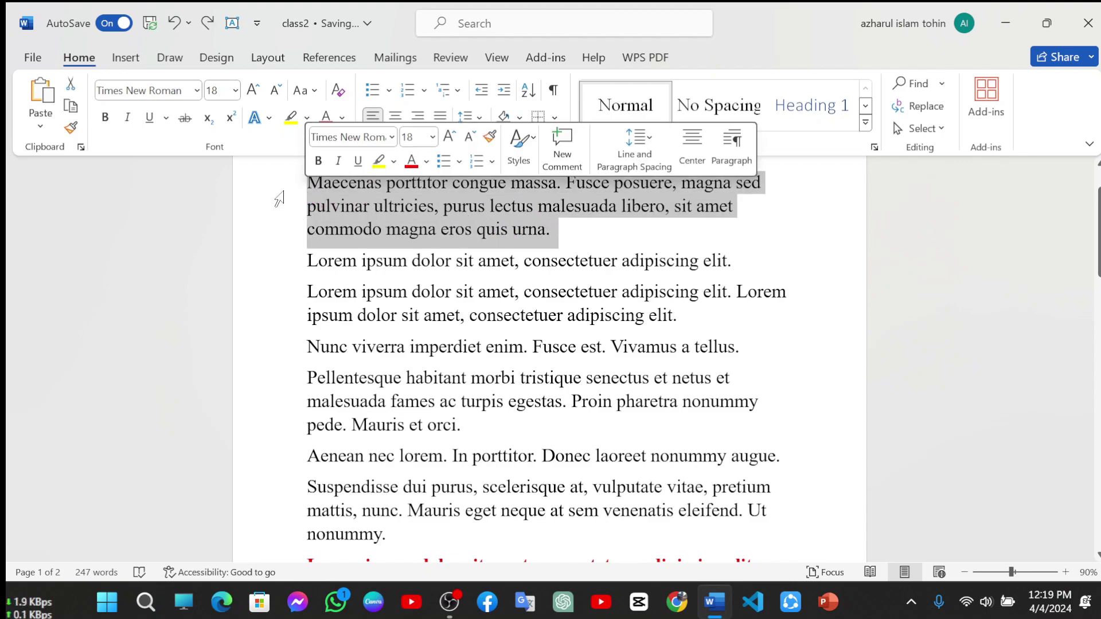
click(235, 90)
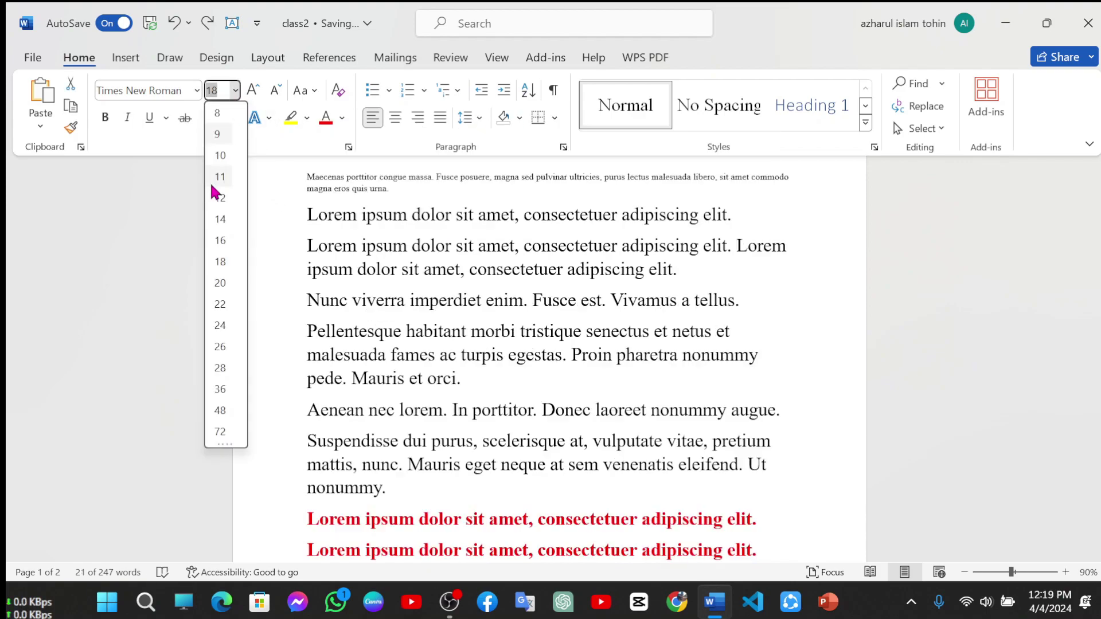
click(220, 368)
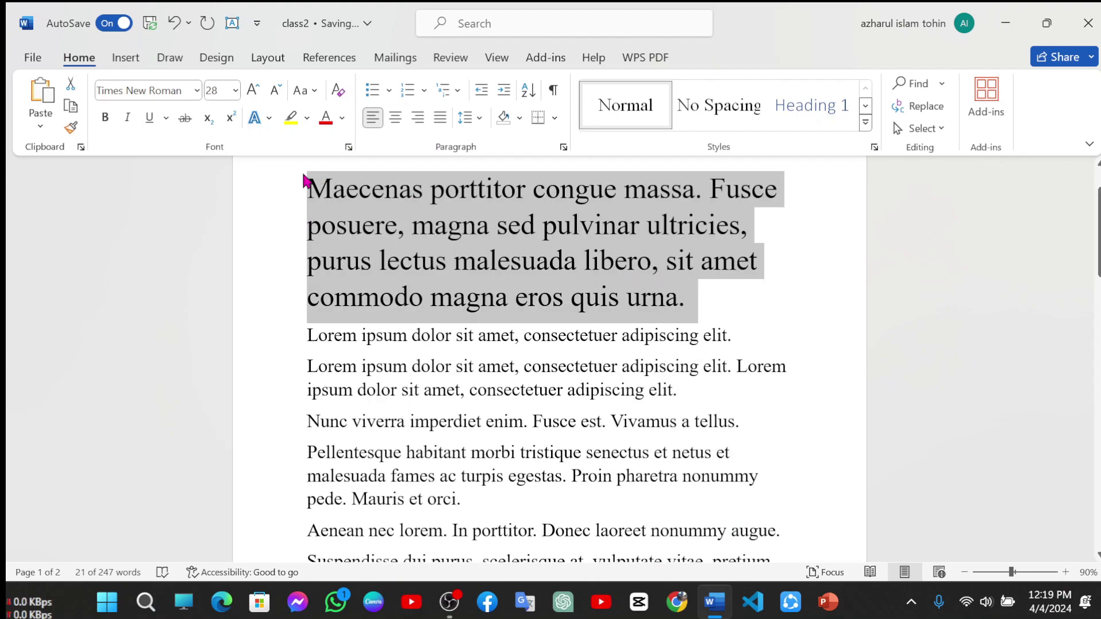
click(694, 299)
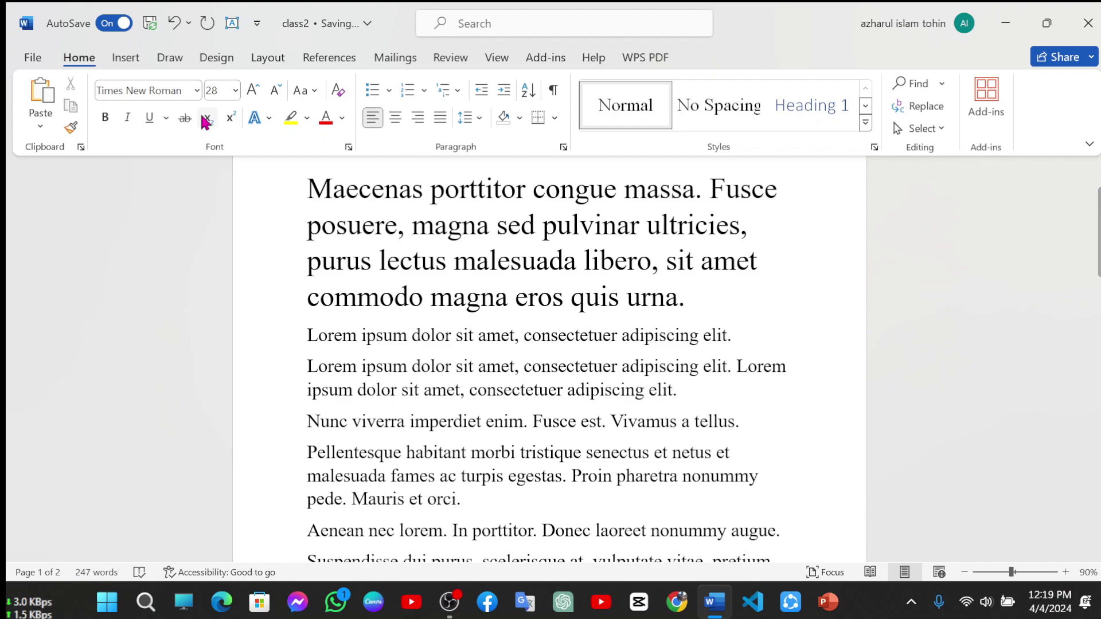
Set the first paragraph's font size to the custom value 53.
drag(688, 297, 275, 192)
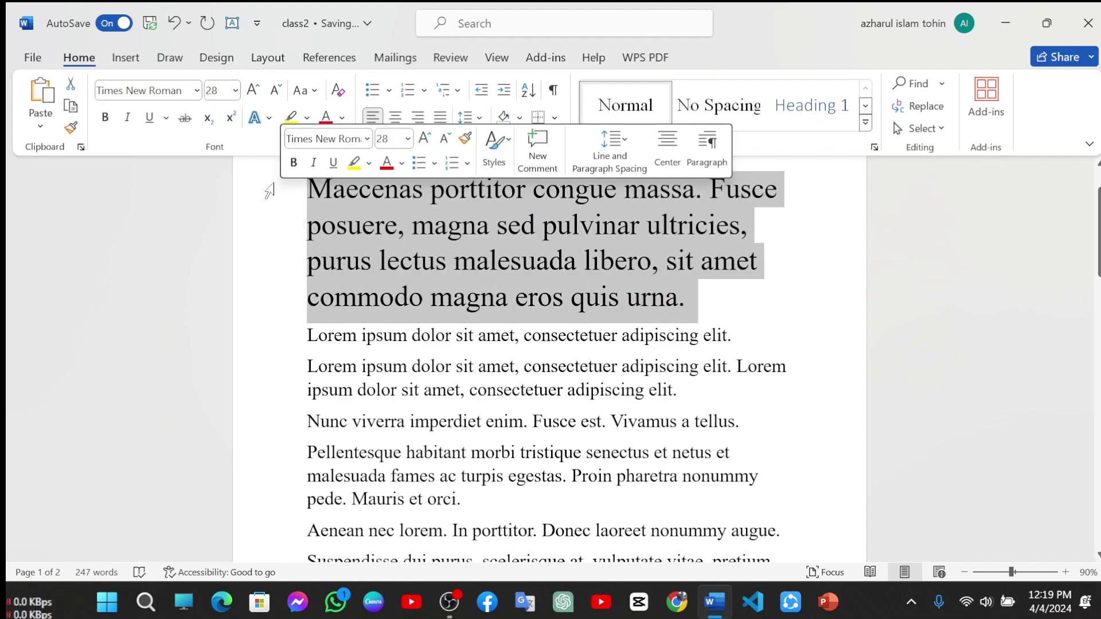
click(219, 90)
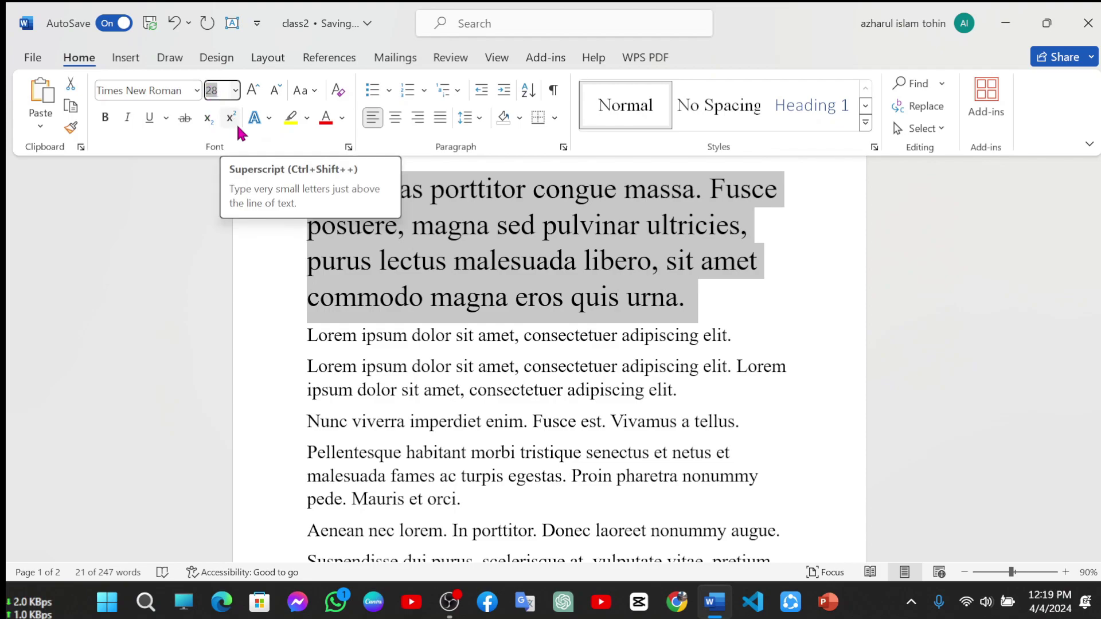
text(53)
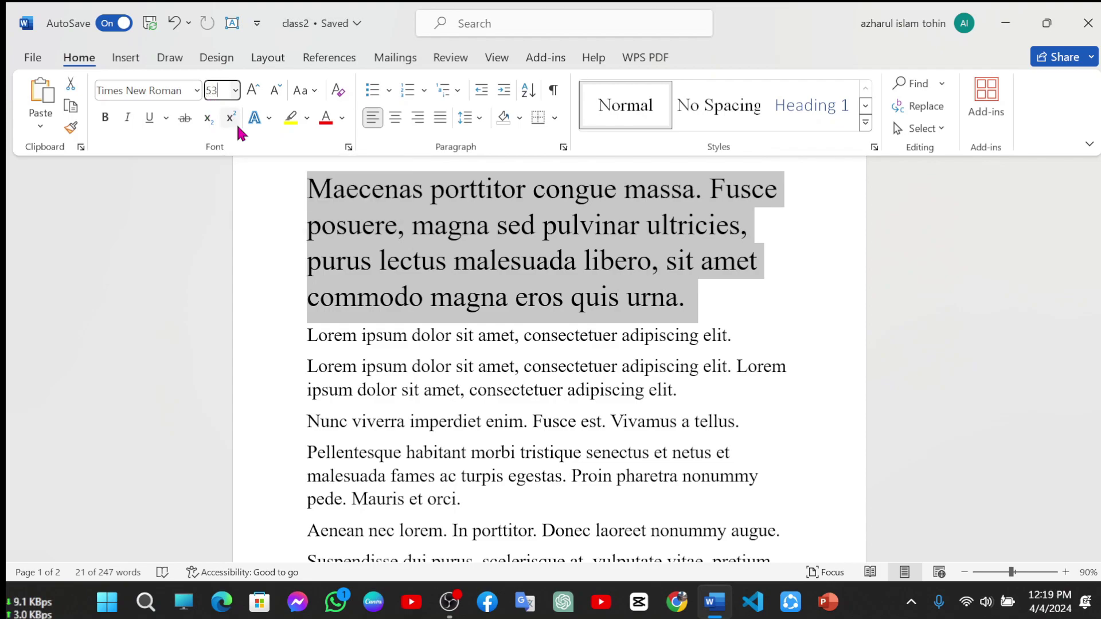
key(Return)
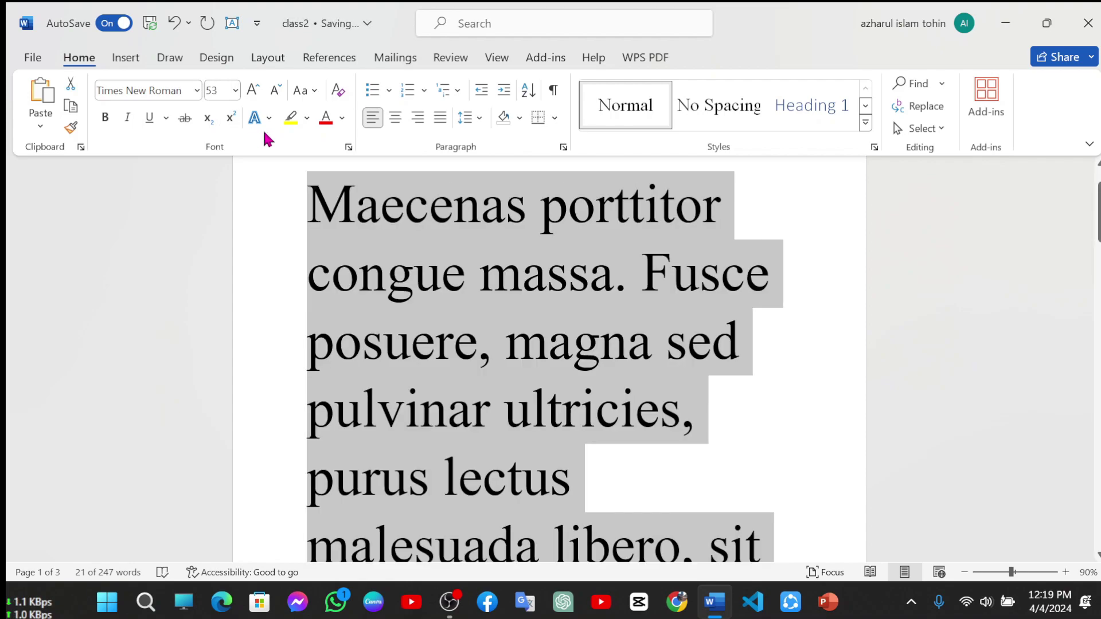
scroll(499, 344, down, 1)
scroll(499, 344, down, 3)
scroll(511, 346, up, 1)
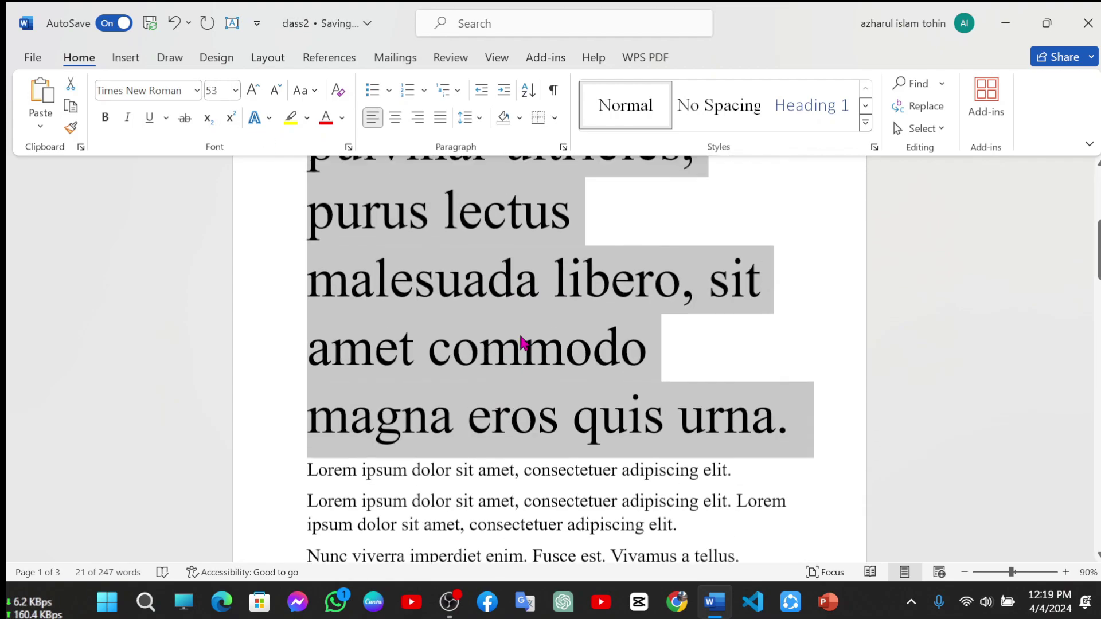
click(688, 384)
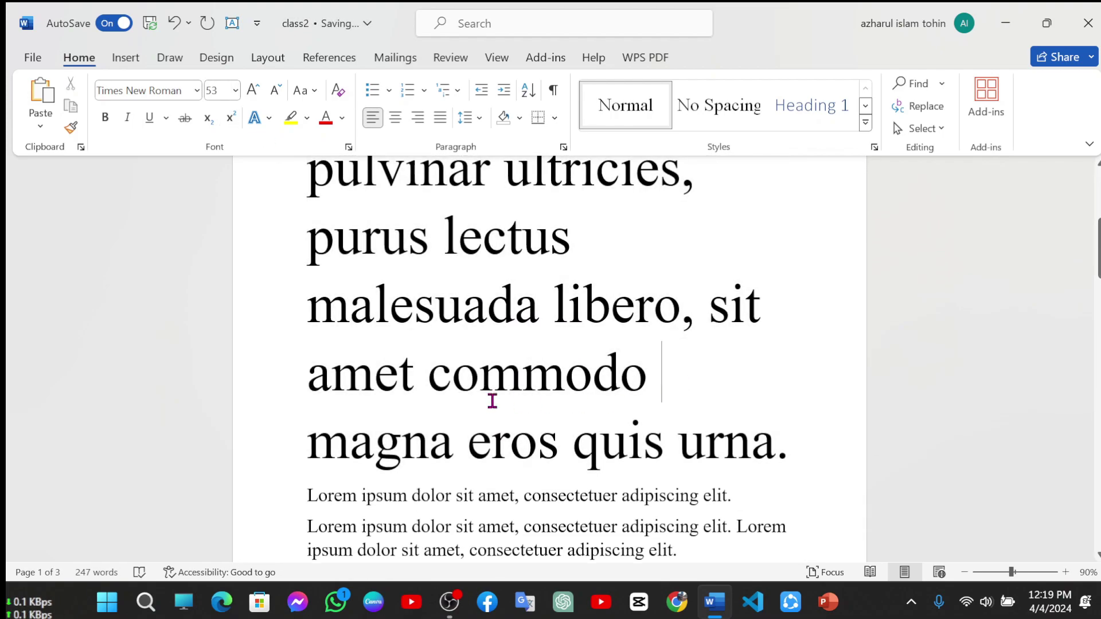
Undo both font size changes made to the "Maecenas porttitor" paragraph.
click(175, 24)
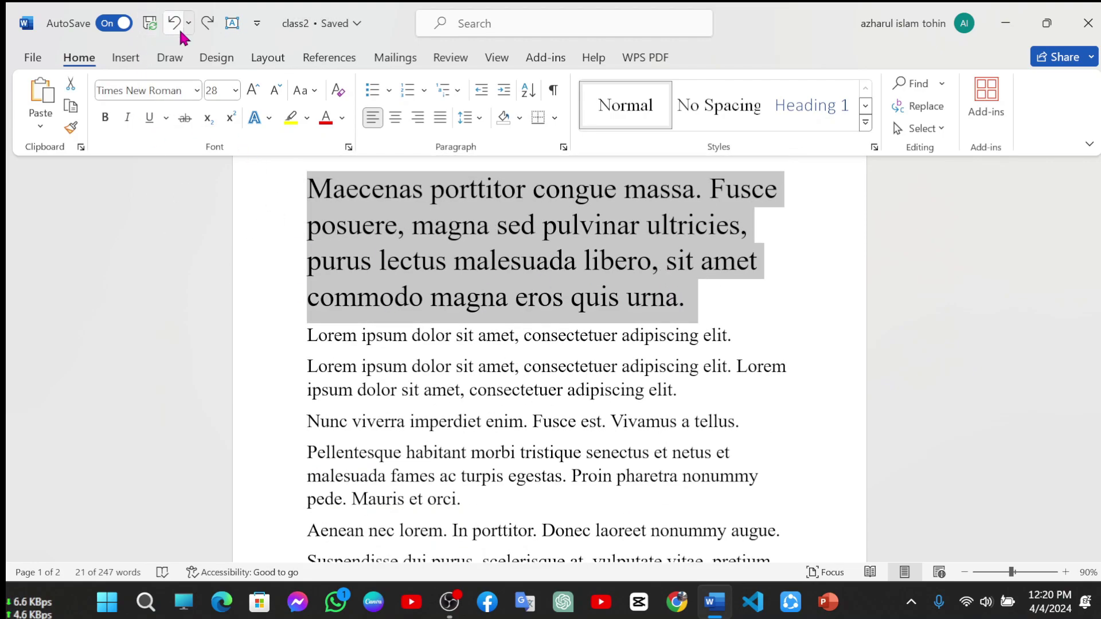
click(177, 27)
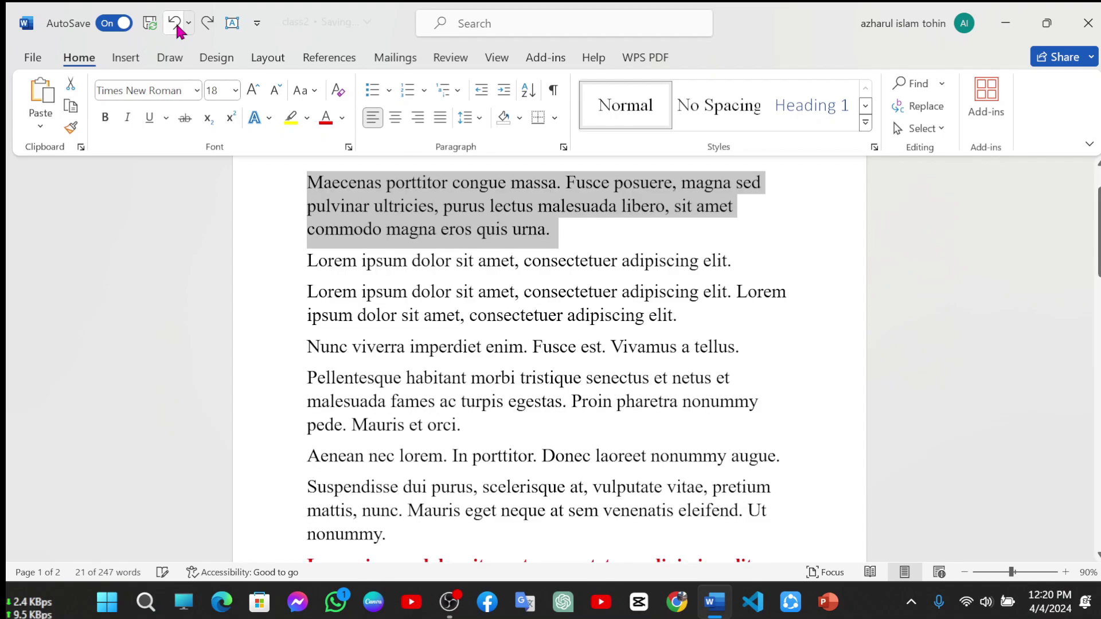
click(570, 232)
Increase the first paragraph's font size step by step to 26 with Increase Font Size.
click(254, 95)
click(254, 95)
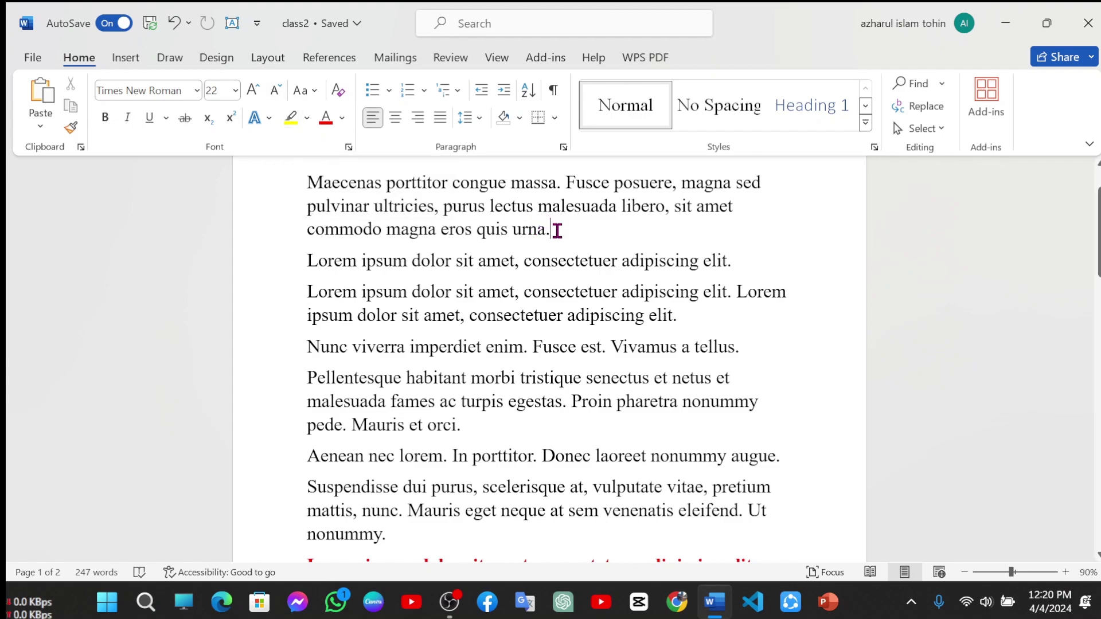
drag(558, 231, 308, 189)
click(254, 90)
click(254, 91)
click(254, 90)
click(254, 91)
Decrease the first paragraph's font size step by step to 16 with Decrease Font Size.
click(235, 90)
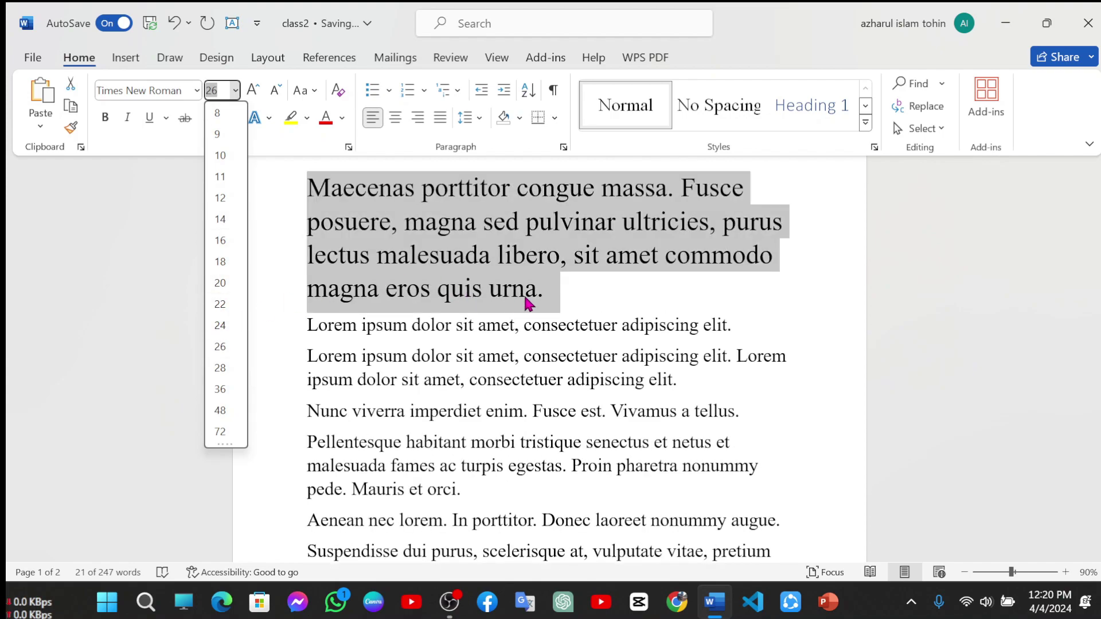
click(279, 92)
click(279, 91)
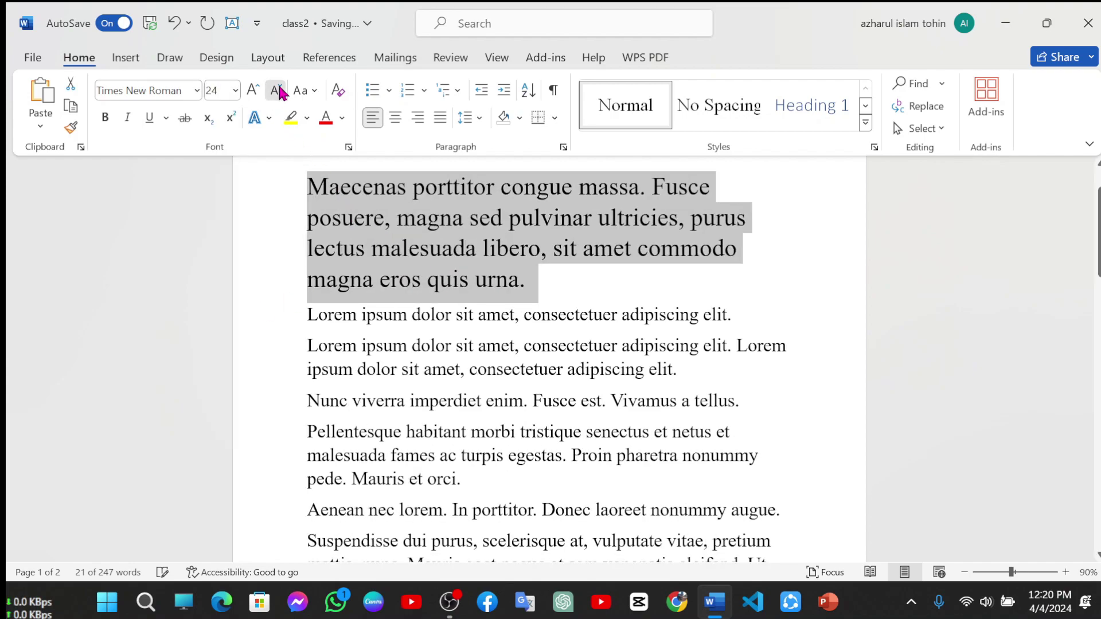
click(279, 92)
click(280, 92)
click(279, 93)
click(280, 91)
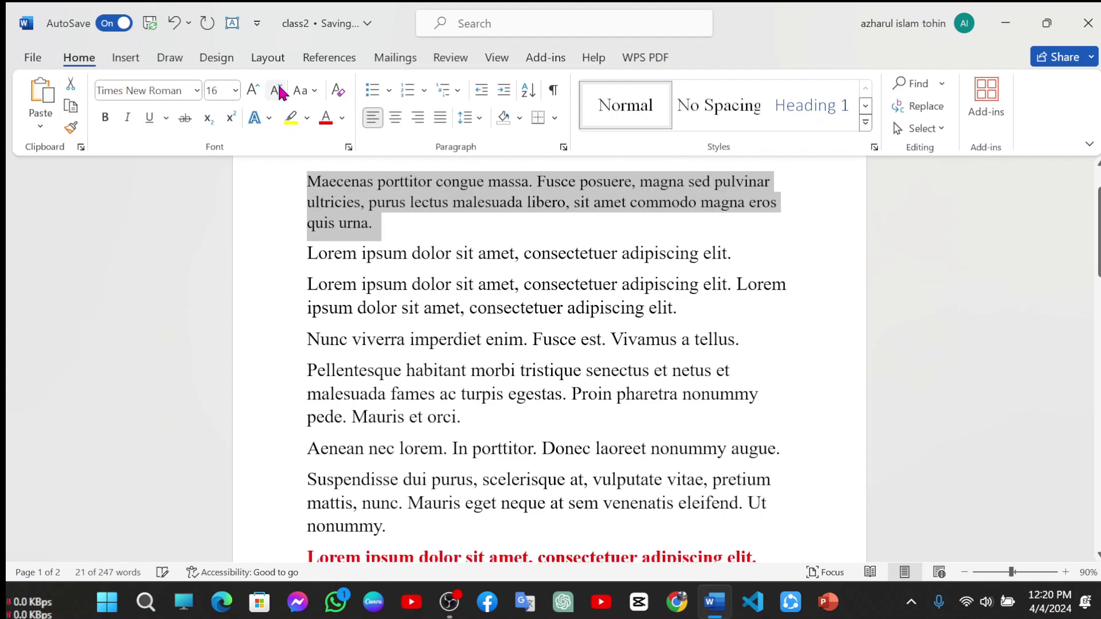
Apply Sentence case to the first paragraph, starting with "Maecenas porttitor".
drag(394, 232, 293, 181)
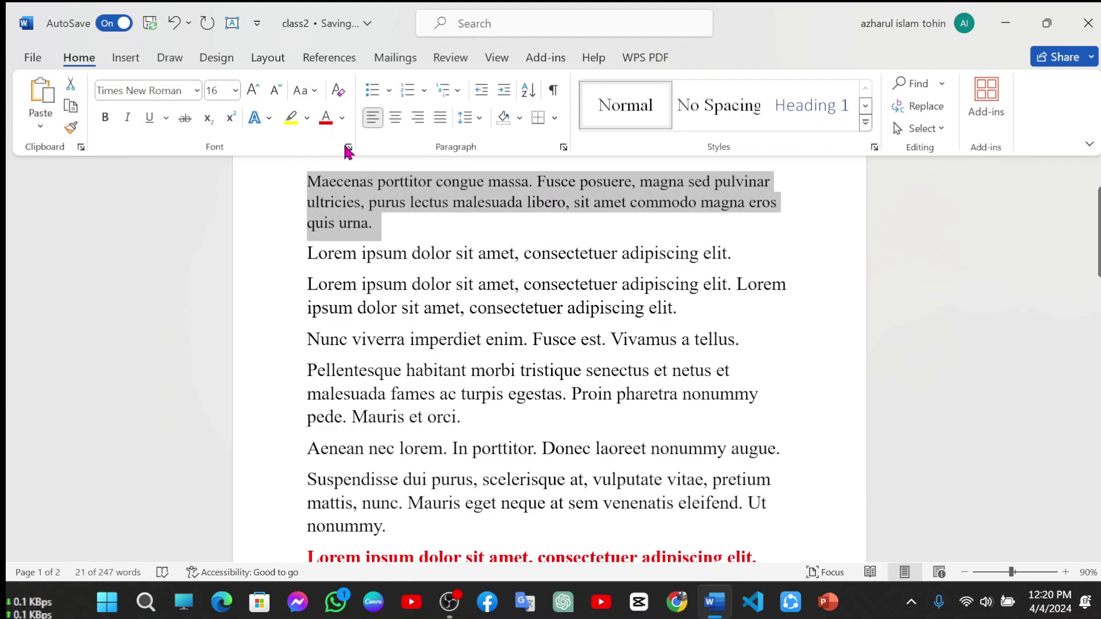
click(304, 91)
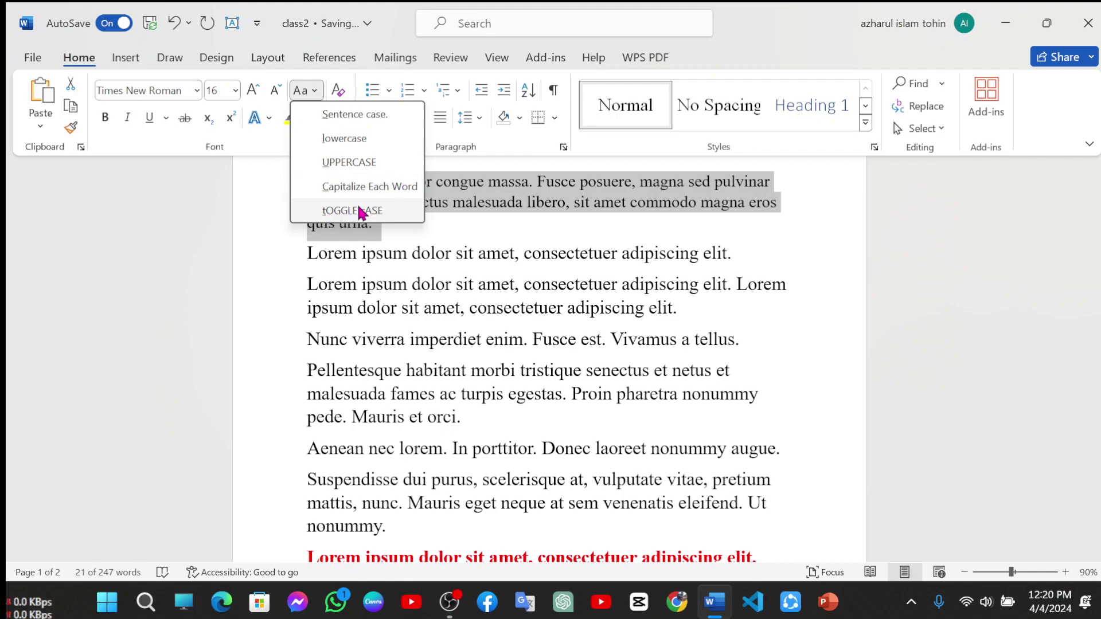
click(354, 113)
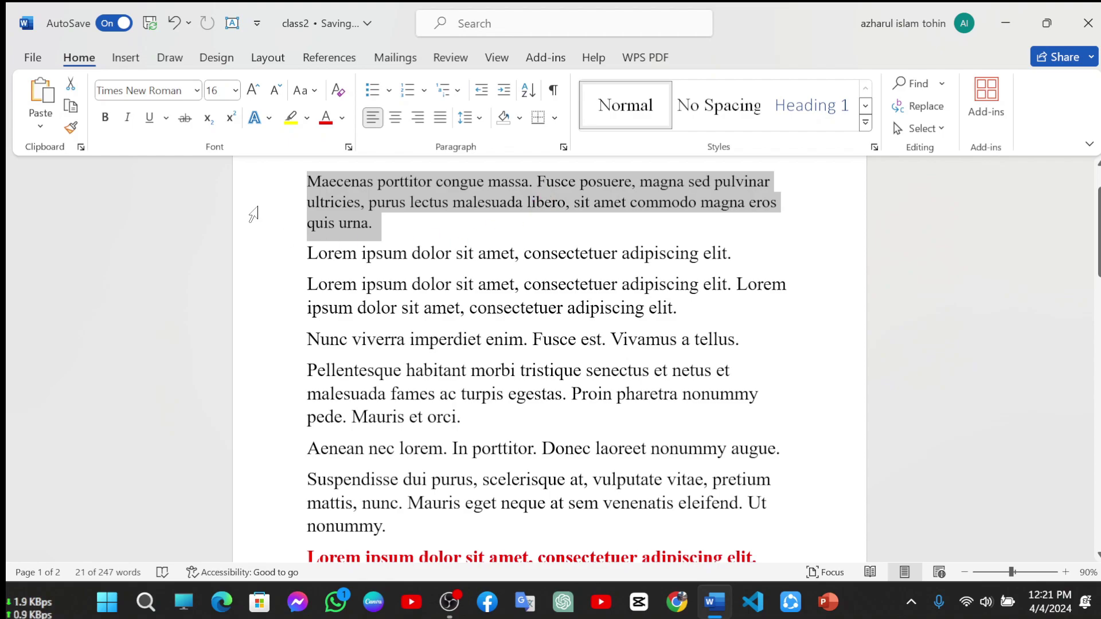
Change the selected first paragraph's case to lowercase and after that to UPPERCASE.
click(311, 92)
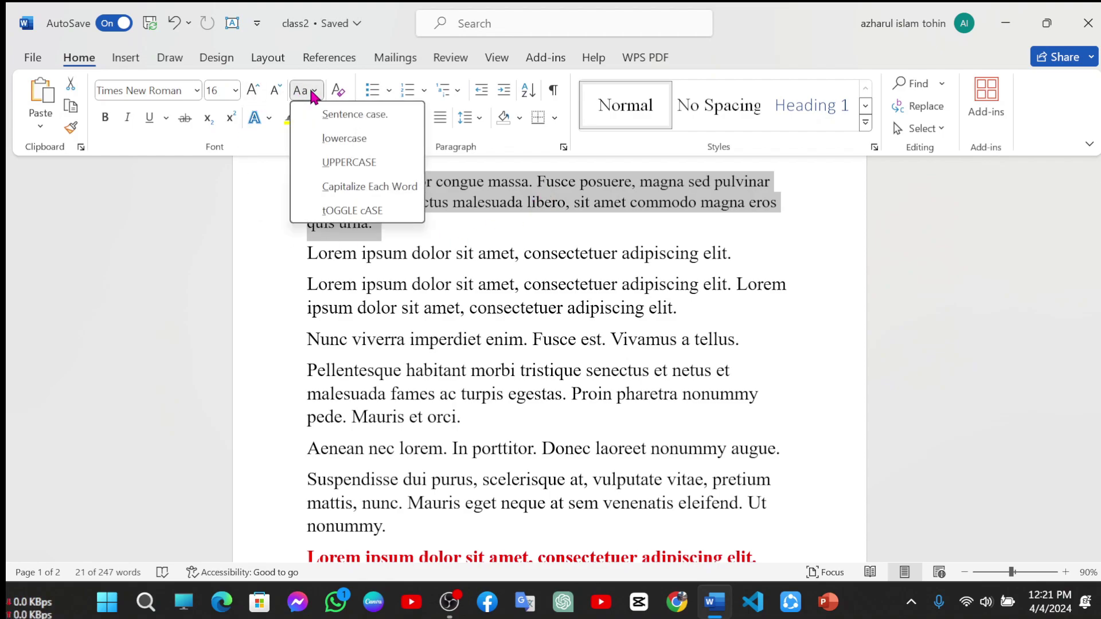
click(343, 138)
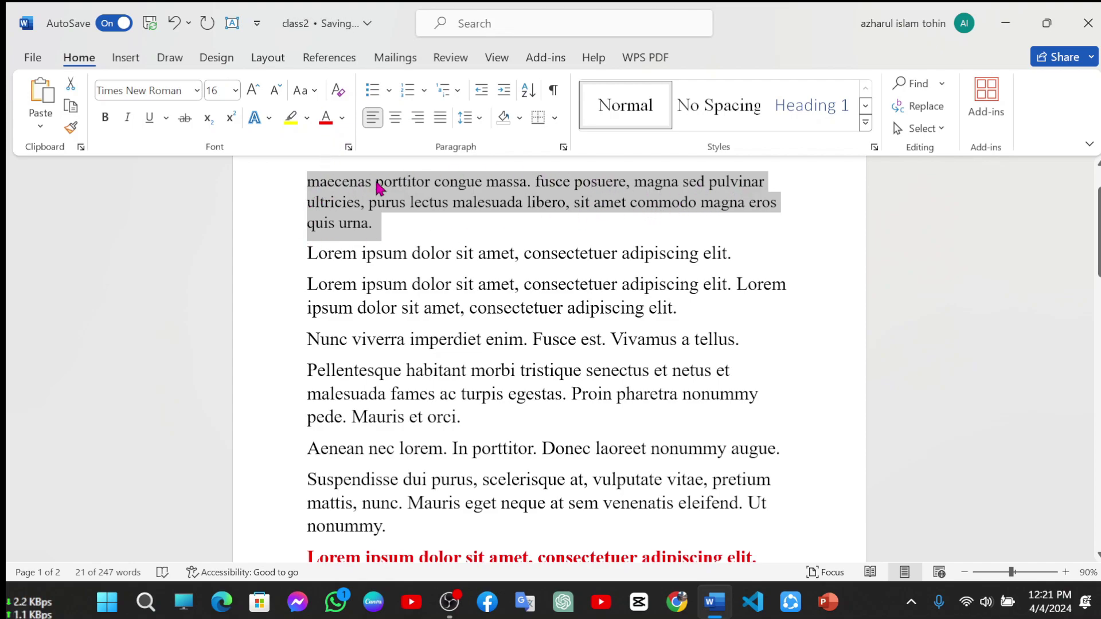
click(303, 92)
click(346, 163)
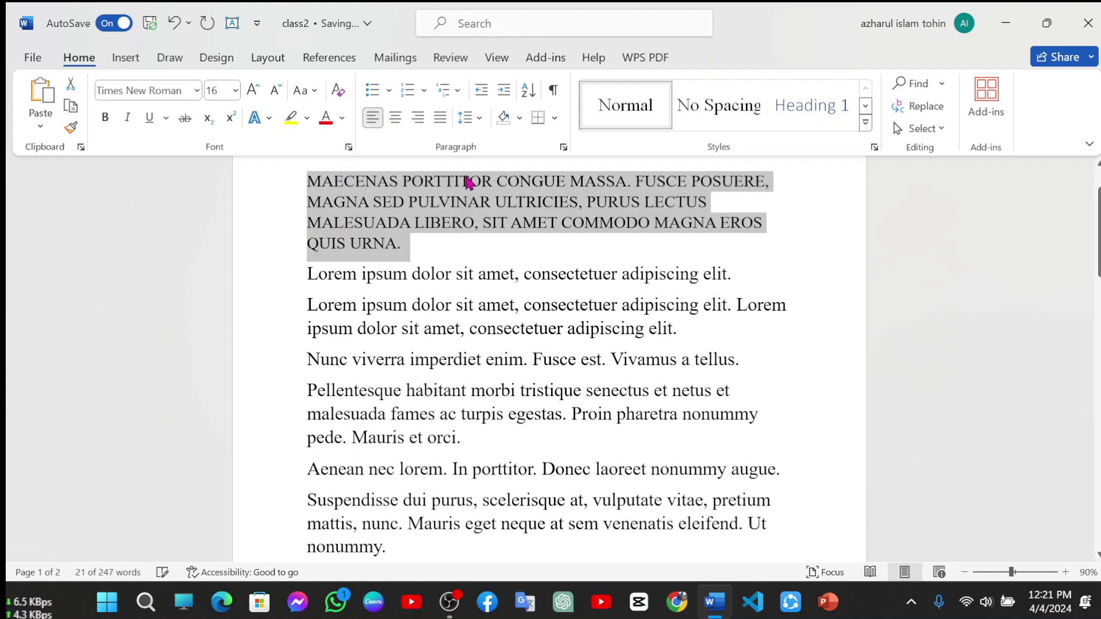
Change the first paragraph's case to Capitalize Each Word, followed by tOGGLE cASE.
click(315, 93)
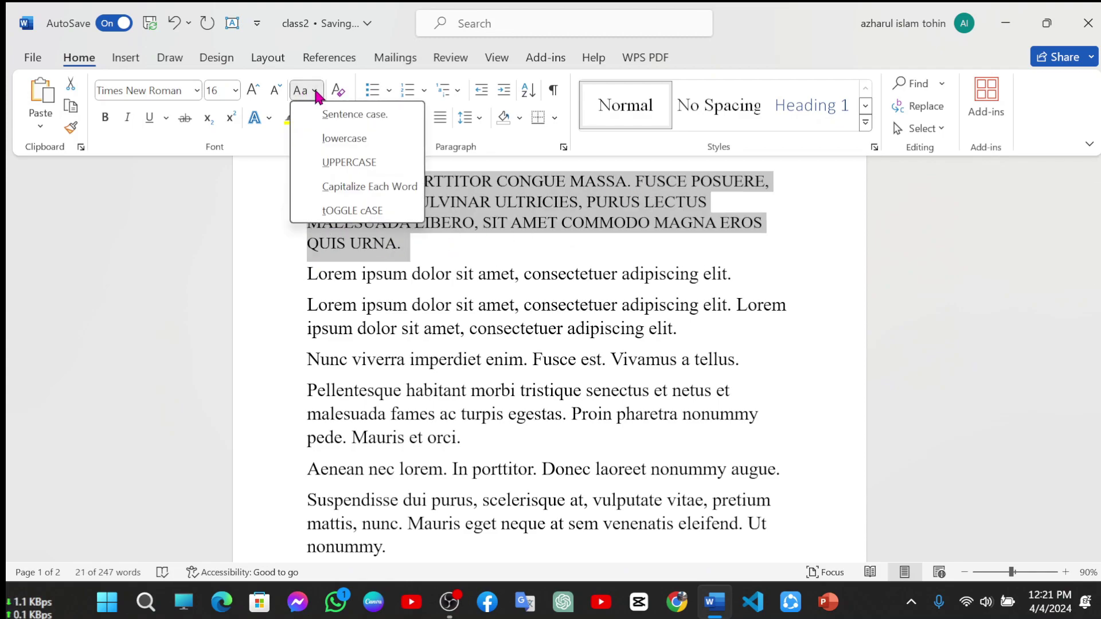
click(352, 186)
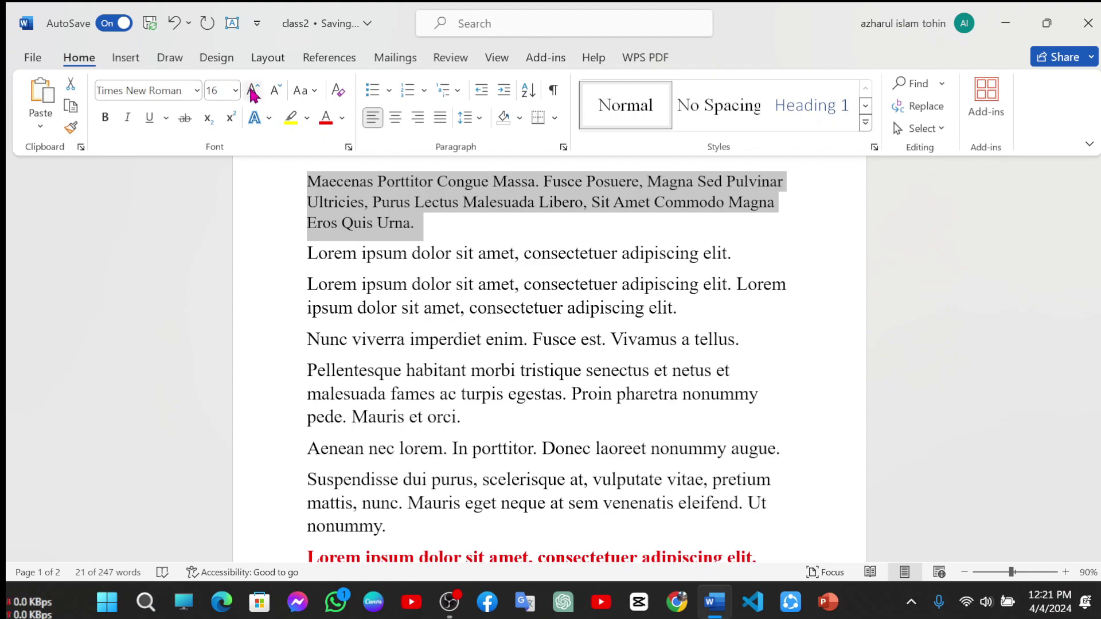
click(315, 93)
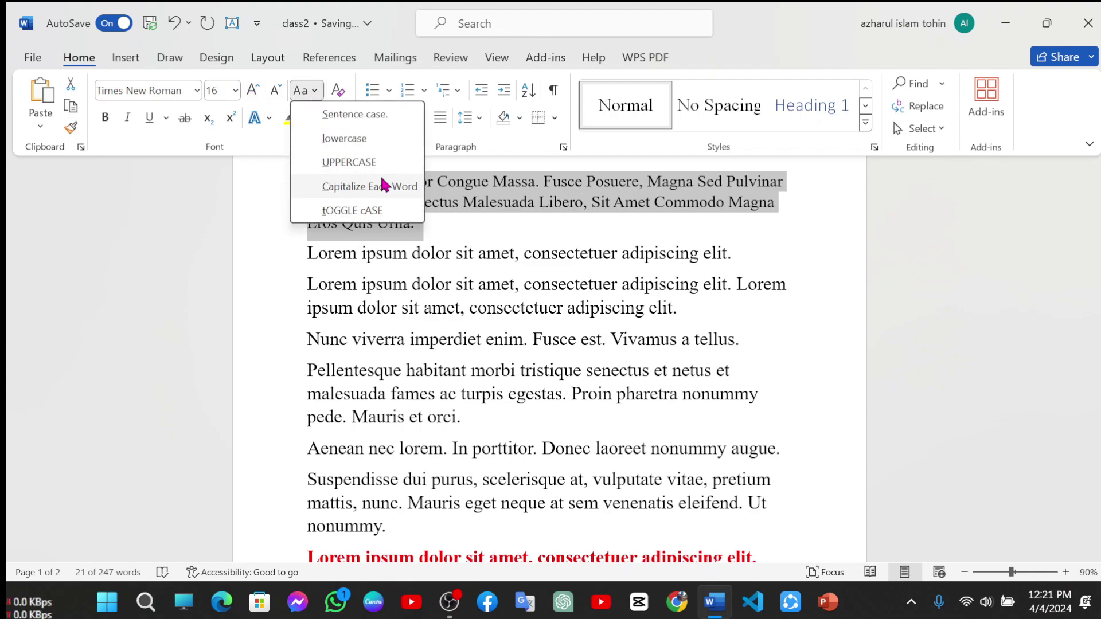
click(360, 212)
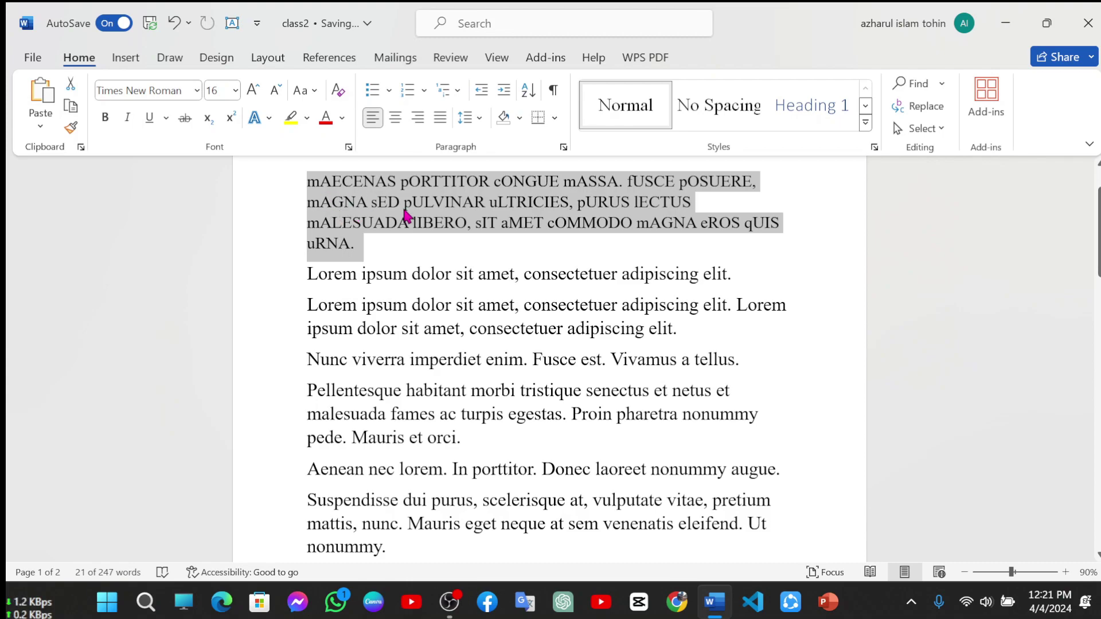
Reselect the toggled first paragraph and return it to Sentence case.
scroll(275, 172, up, 2)
click(278, 192)
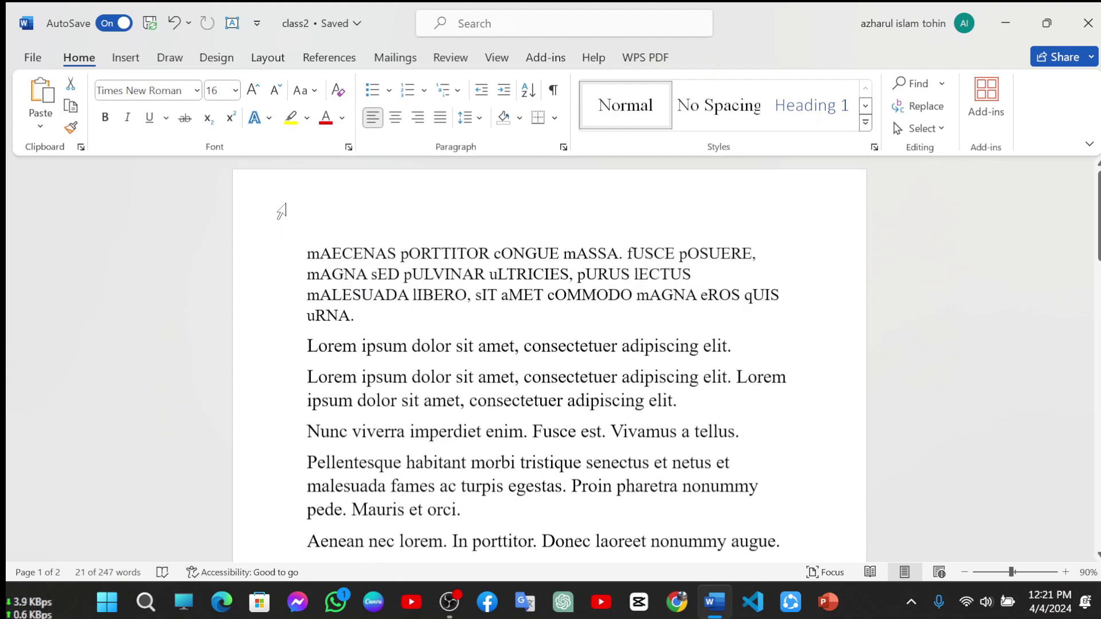
drag(361, 321, 287, 157)
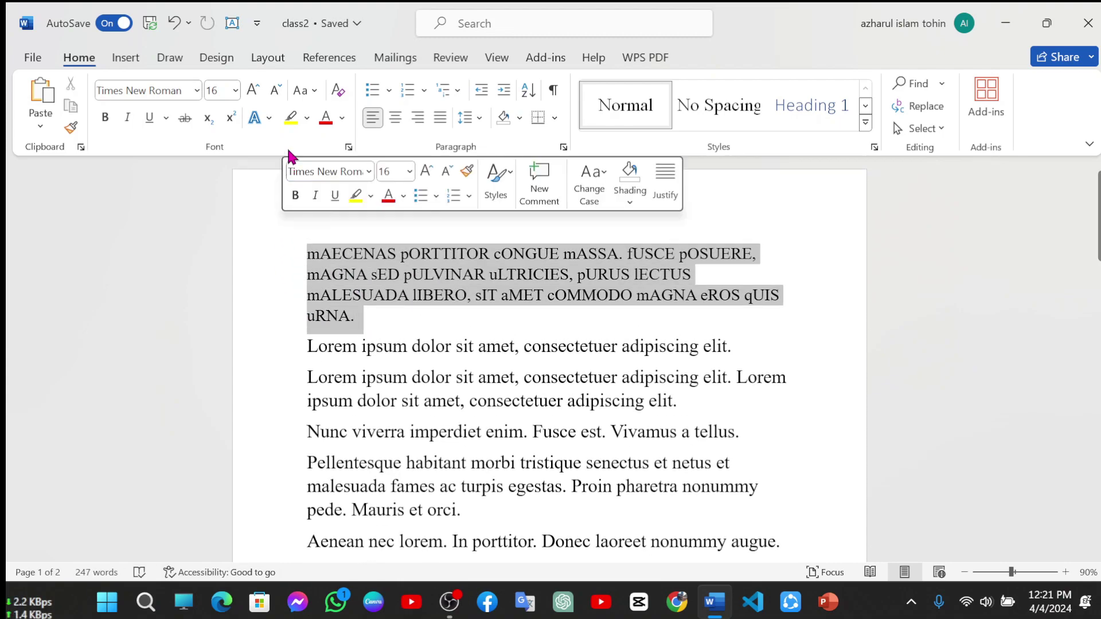
click(303, 91)
click(327, 114)
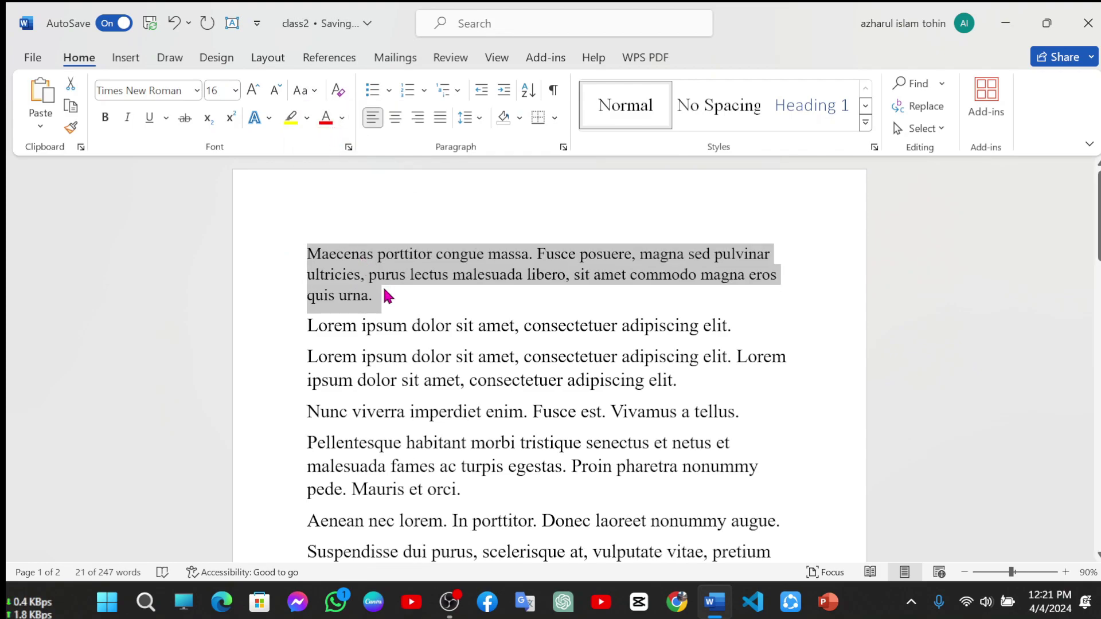
Make the whole "Maecenas porttitor" paragraph bold and italic.
drag(383, 296, 282, 246)
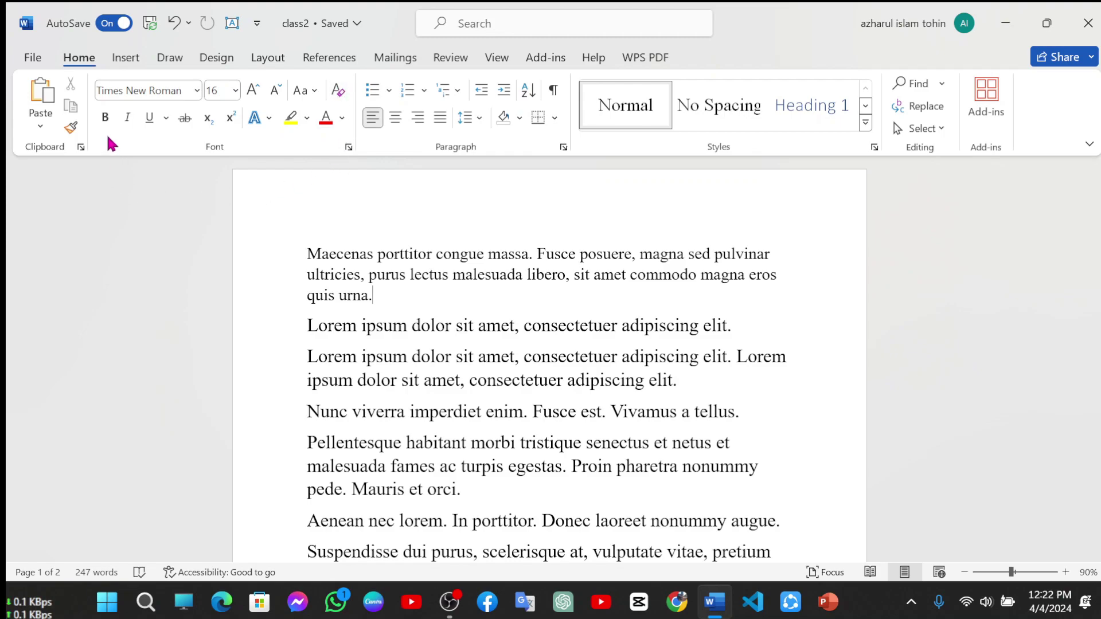
drag(378, 296, 282, 253)
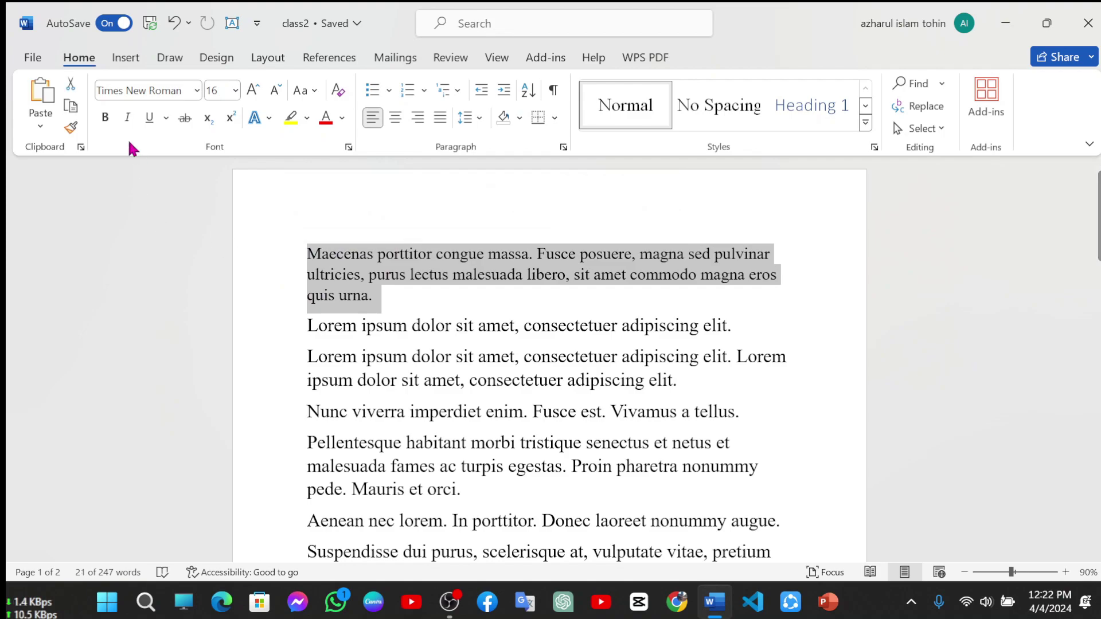
click(106, 120)
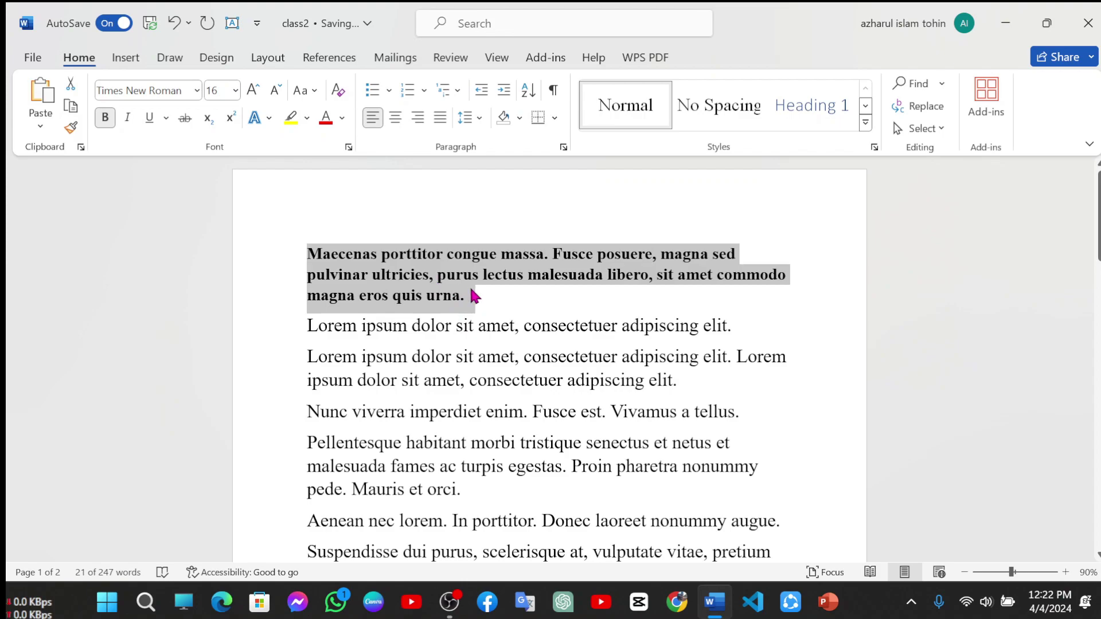
click(127, 118)
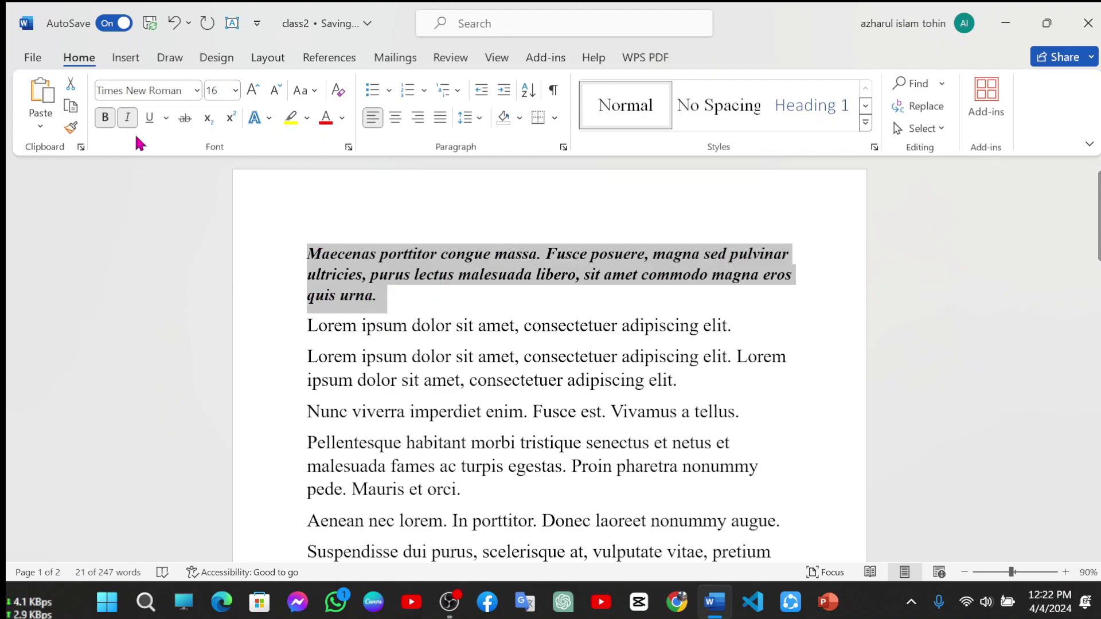
Remove the bold and italic formatting from the first paragraph.
click(378, 295)
drag(367, 295, 270, 227)
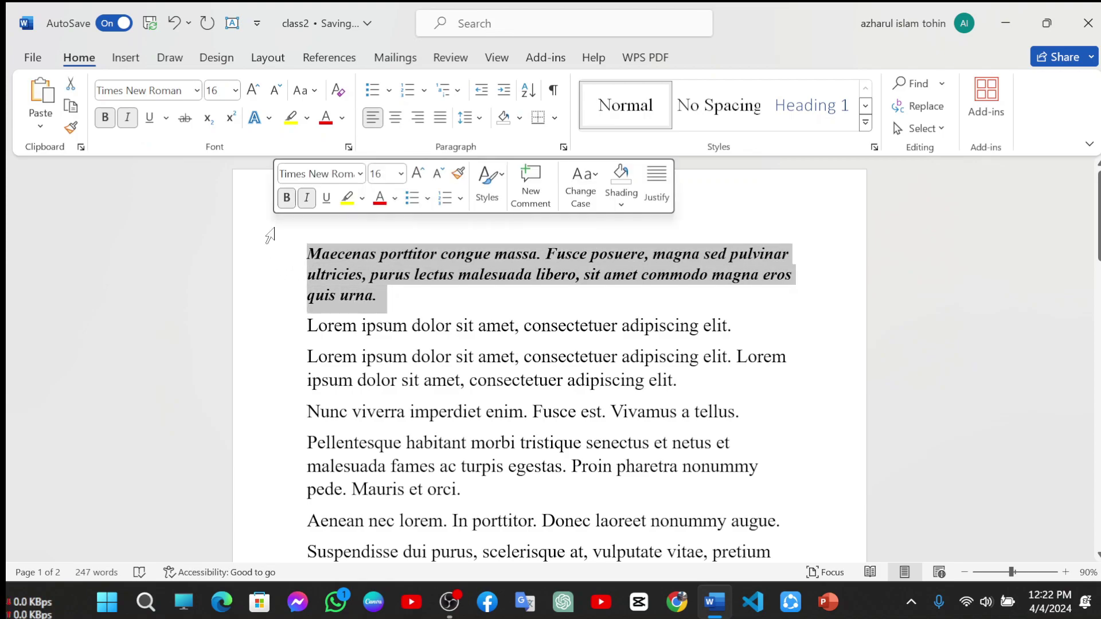
click(106, 121)
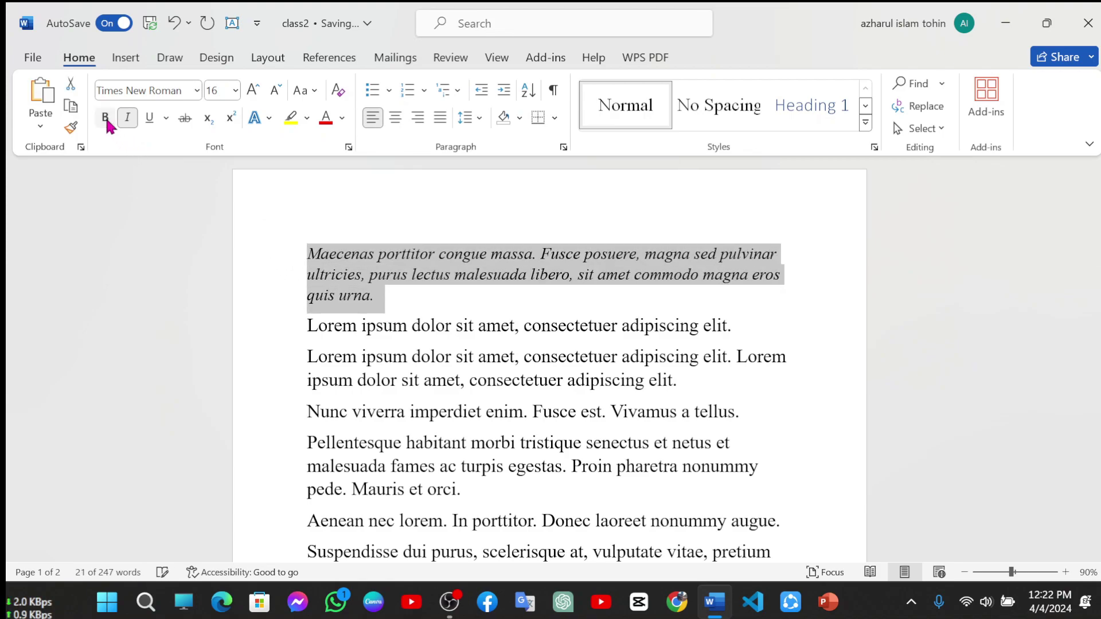
click(367, 314)
drag(393, 310, 271, 244)
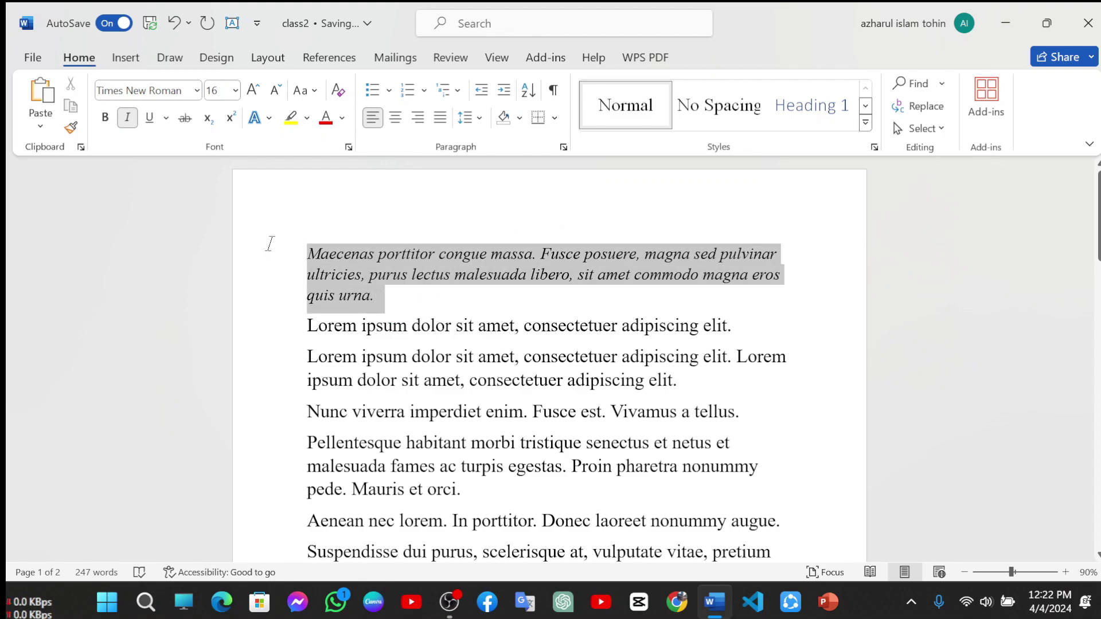
click(129, 118)
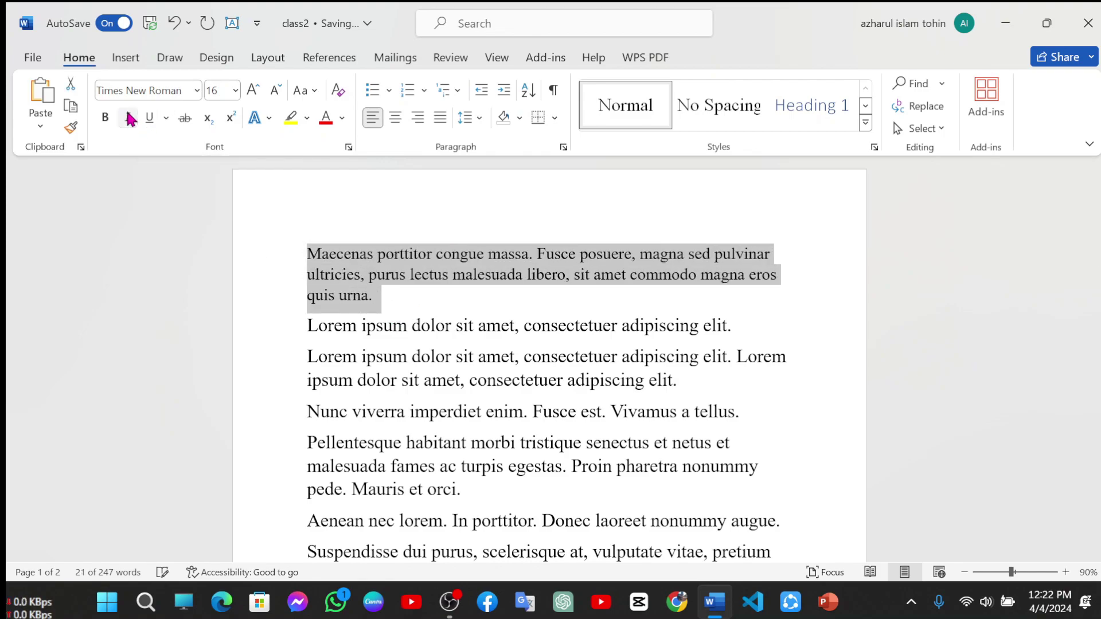
Underline the entire first paragraph with the standard single underline.
click(378, 300)
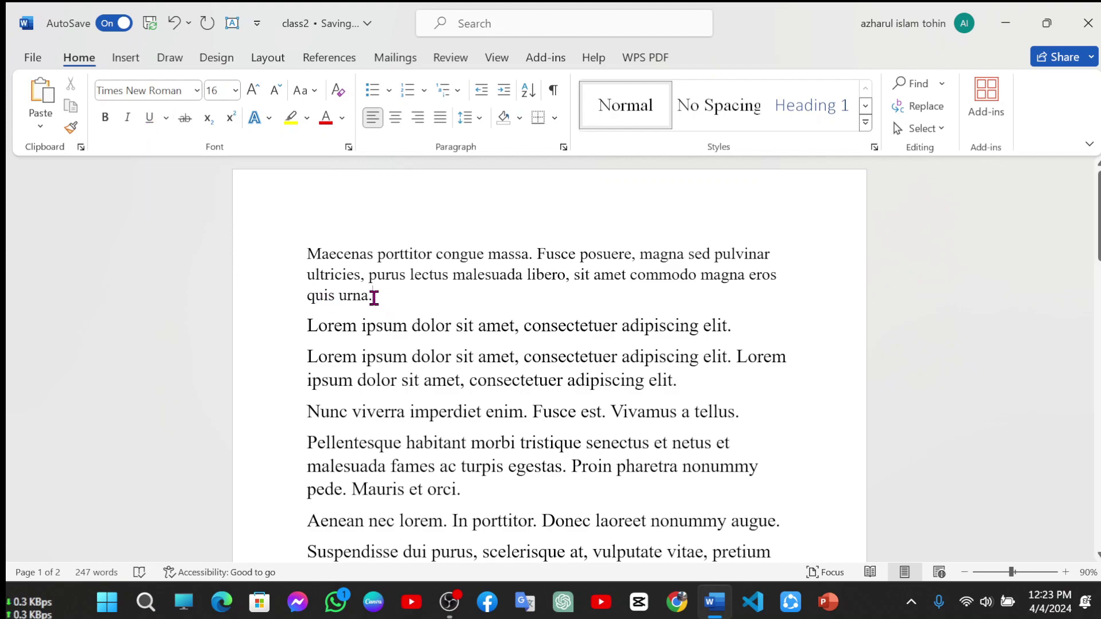
drag(374, 296, 291, 241)
click(151, 117)
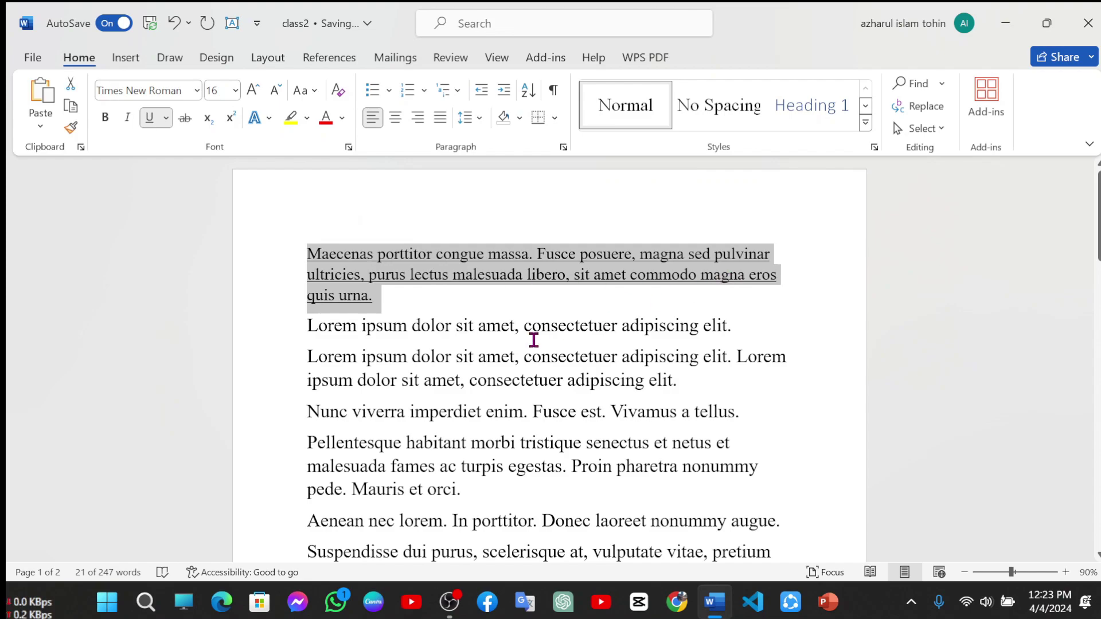
click(391, 300)
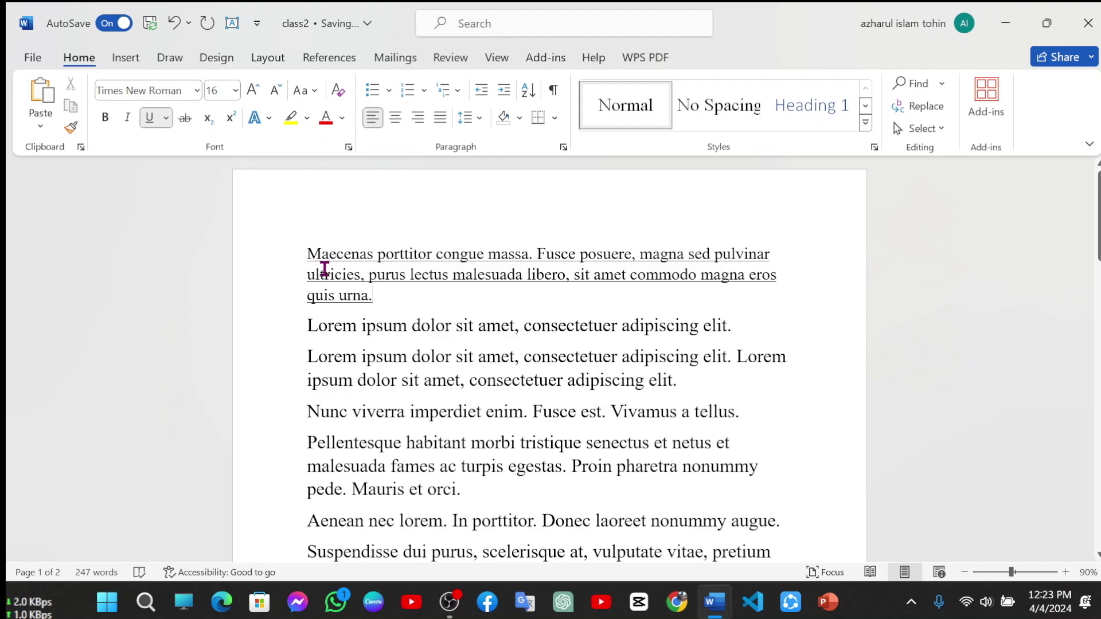
Set the first paragraph's underline style to Words only in the Font dialog.
drag(370, 298, 270, 248)
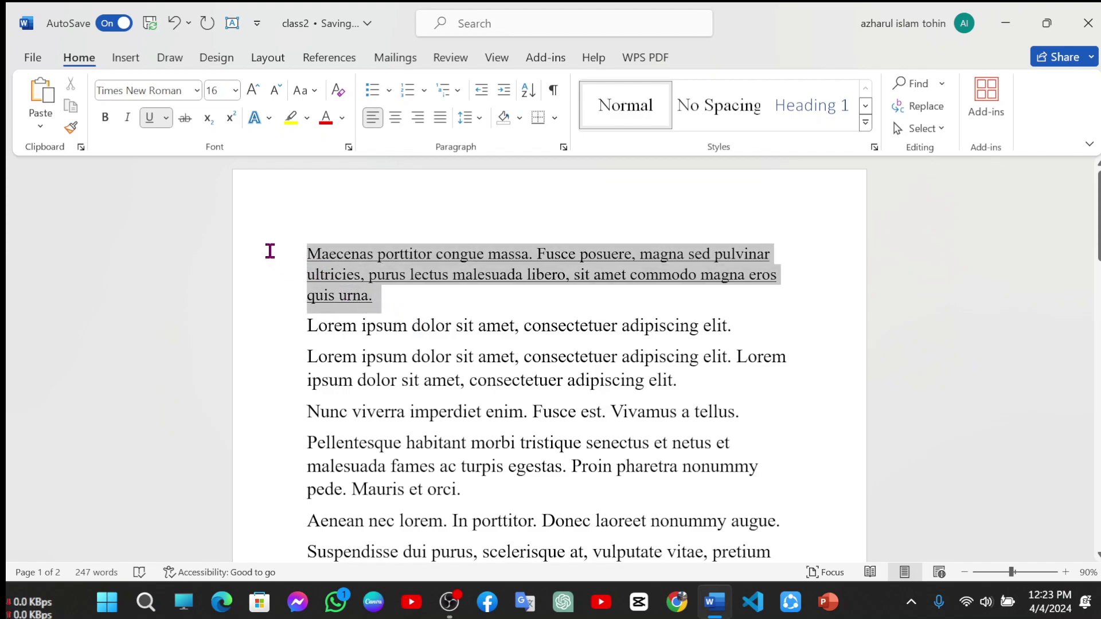
click(349, 147)
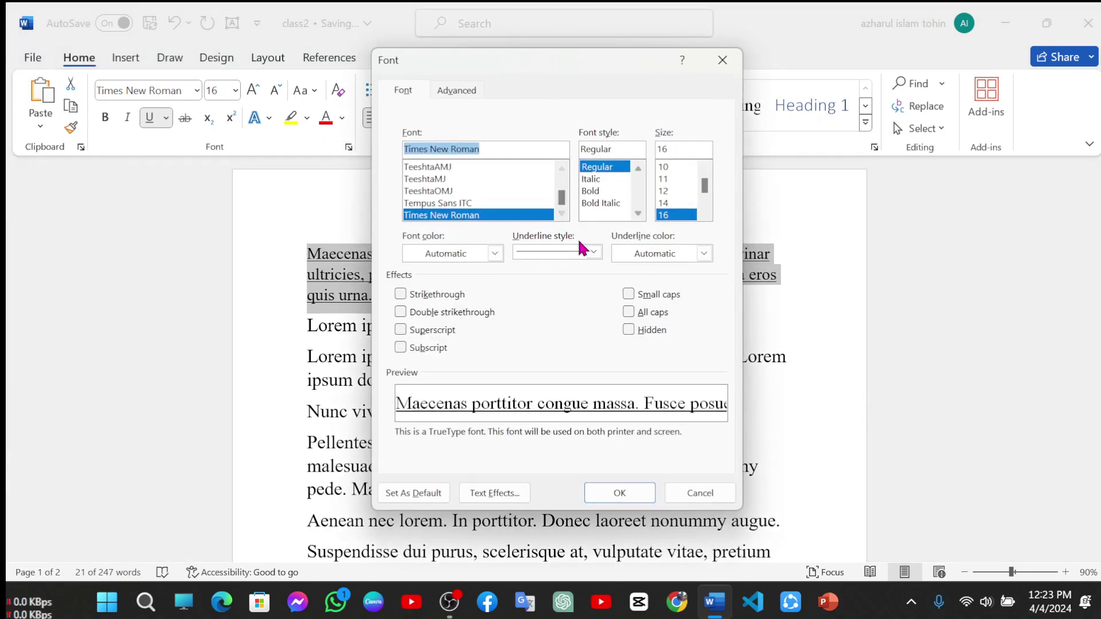
click(594, 252)
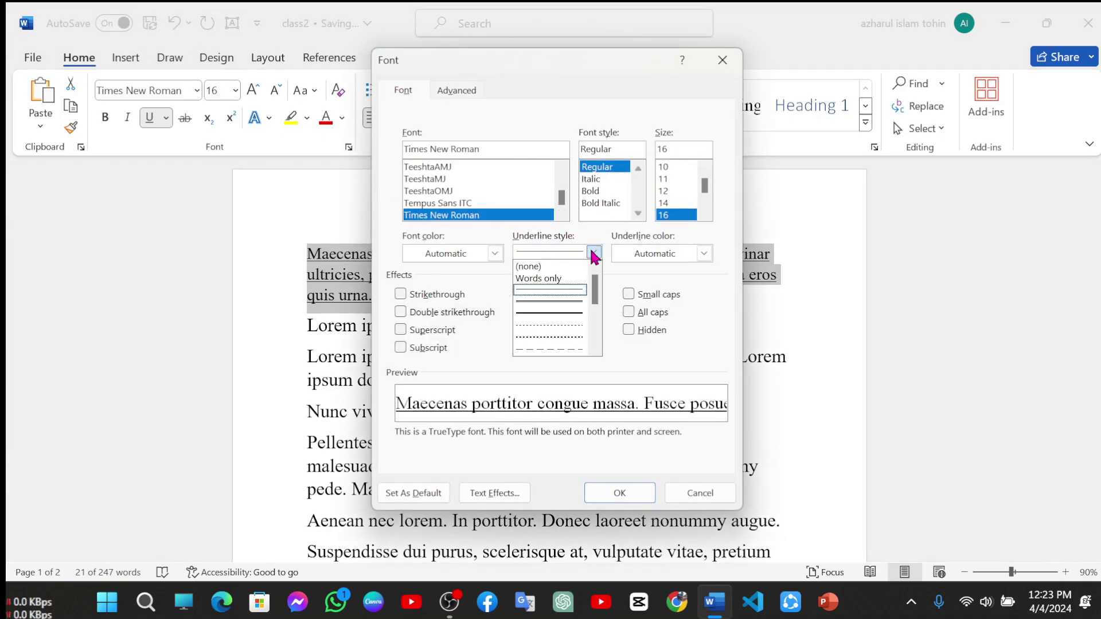
click(548, 280)
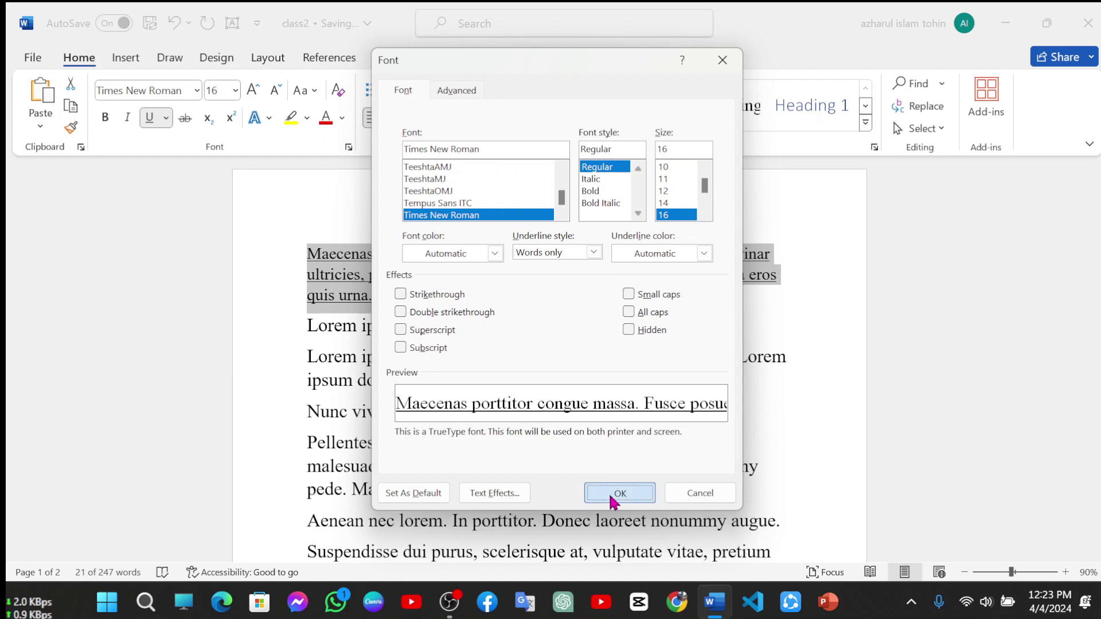
click(612, 500)
click(401, 291)
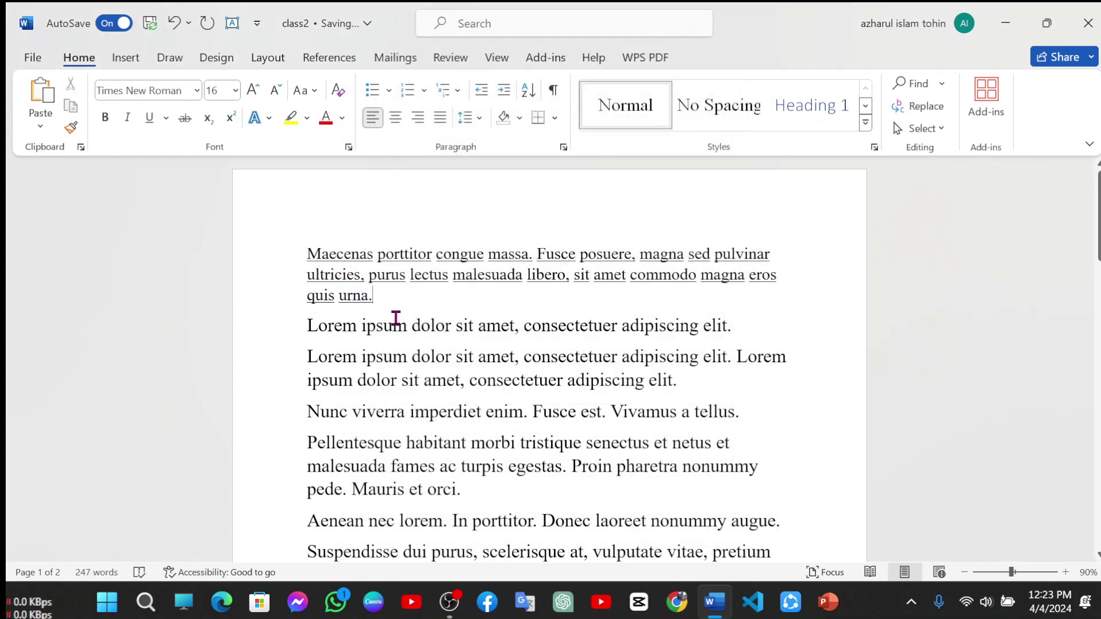
Remove the underline from the first paragraph.
drag(385, 302, 285, 253)
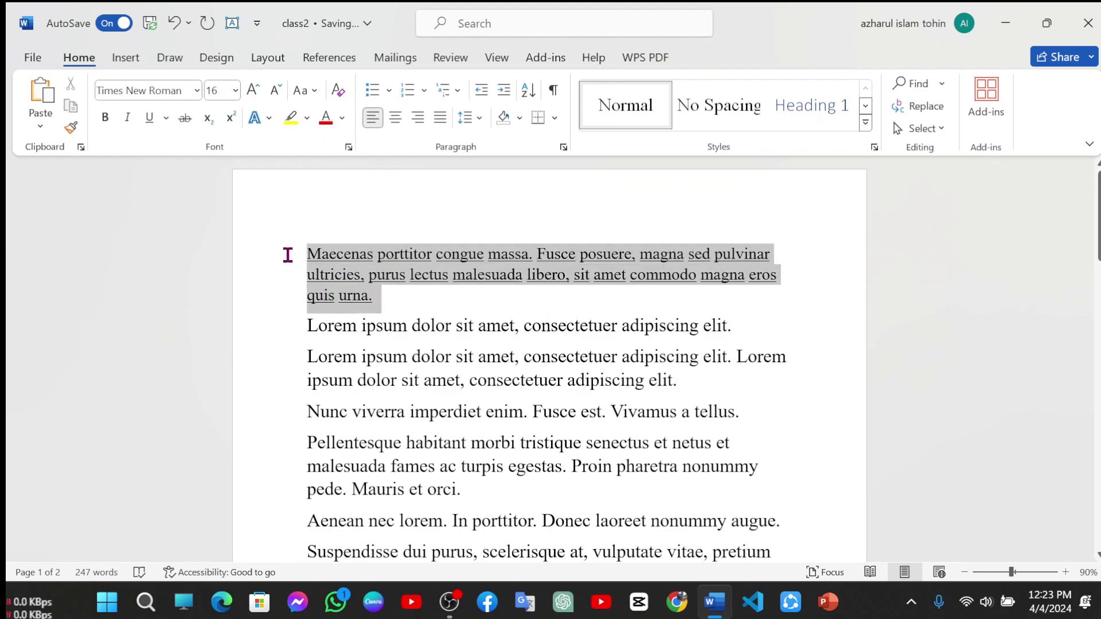
click(148, 119)
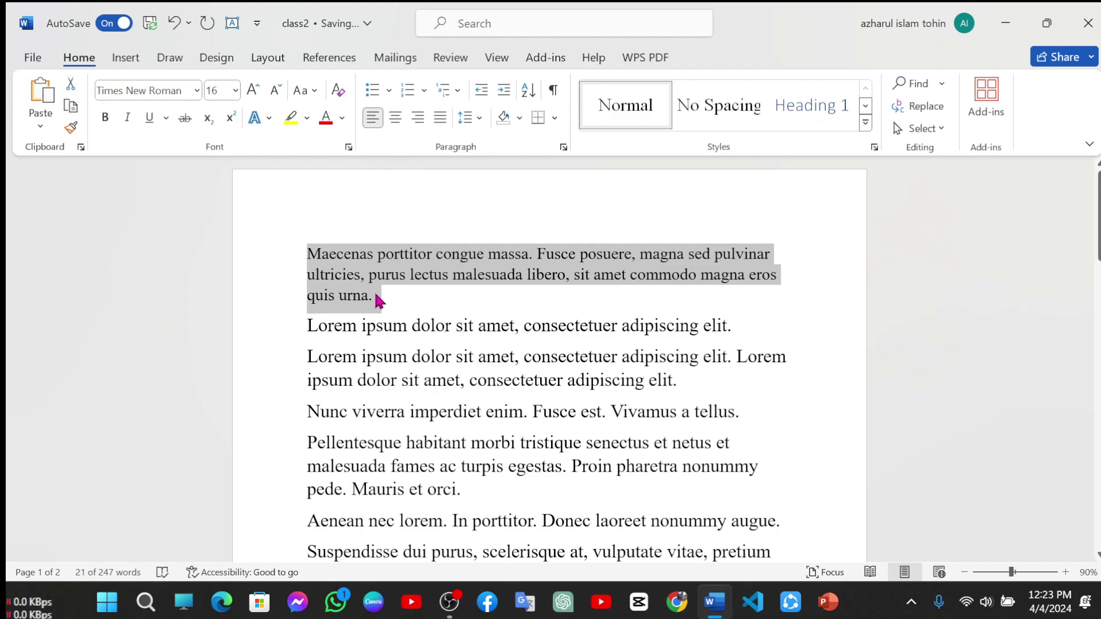
click(393, 298)
Apply strikethrough to the first paragraph and remove it again.
drag(391, 298, 285, 253)
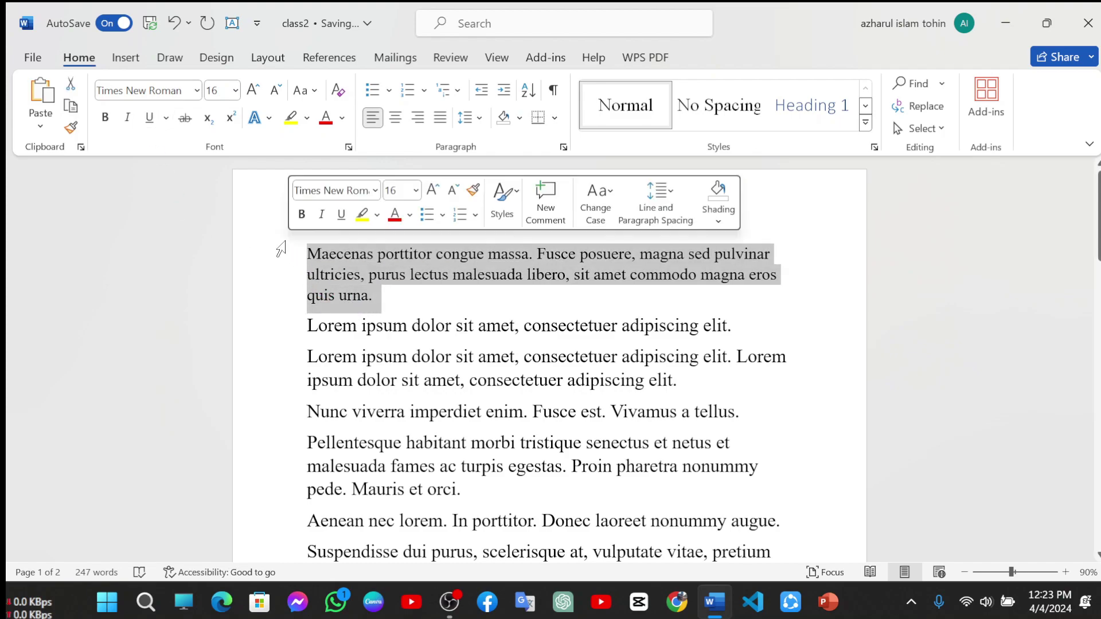
click(184, 118)
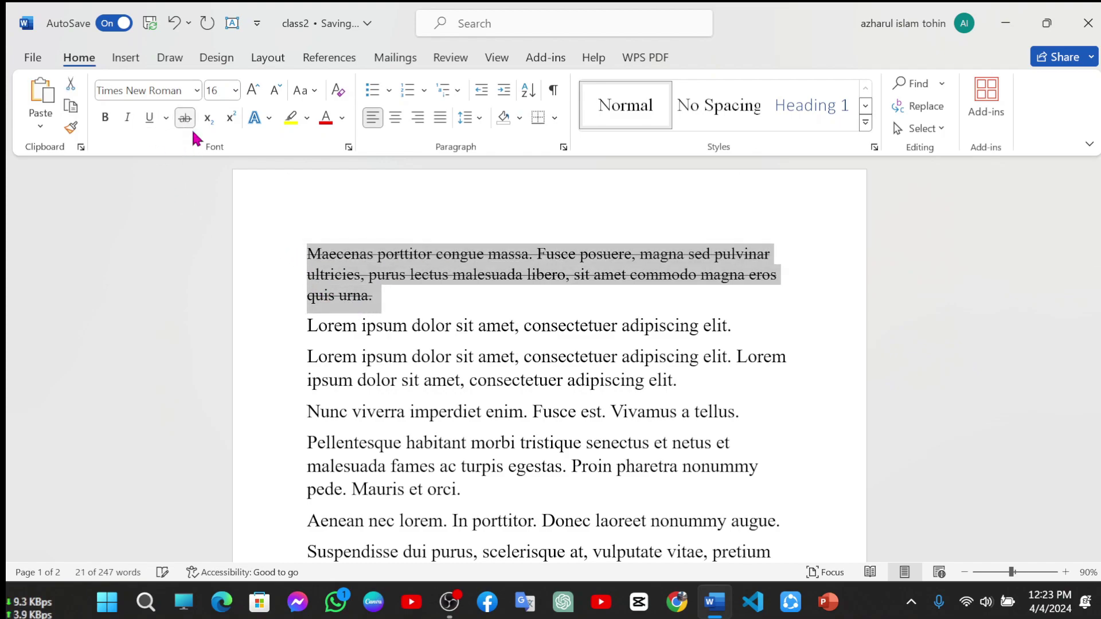
click(404, 305)
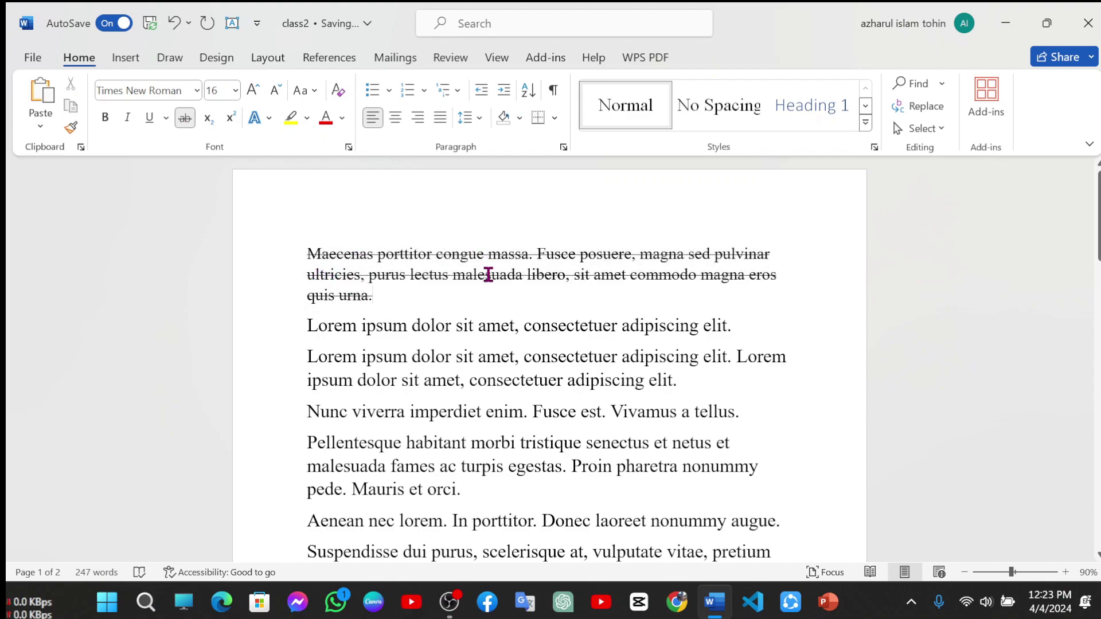
drag(372, 297, 253, 256)
click(185, 119)
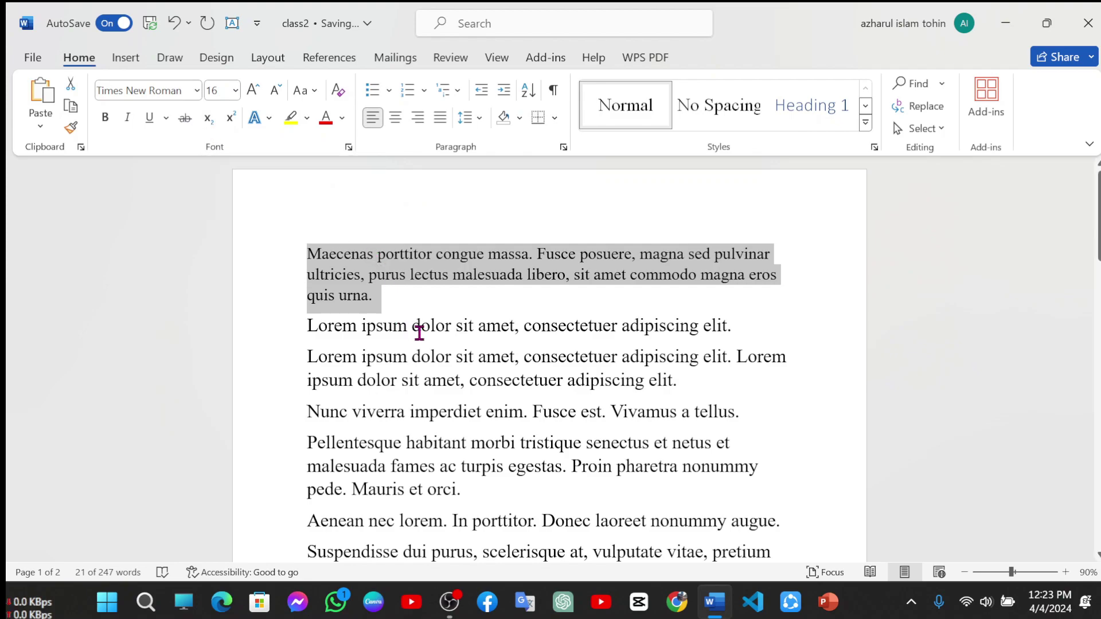
Start a new paragraph below the document's last paragraph and enter an X at 28 pt.
scroll(418, 329, down, 15)
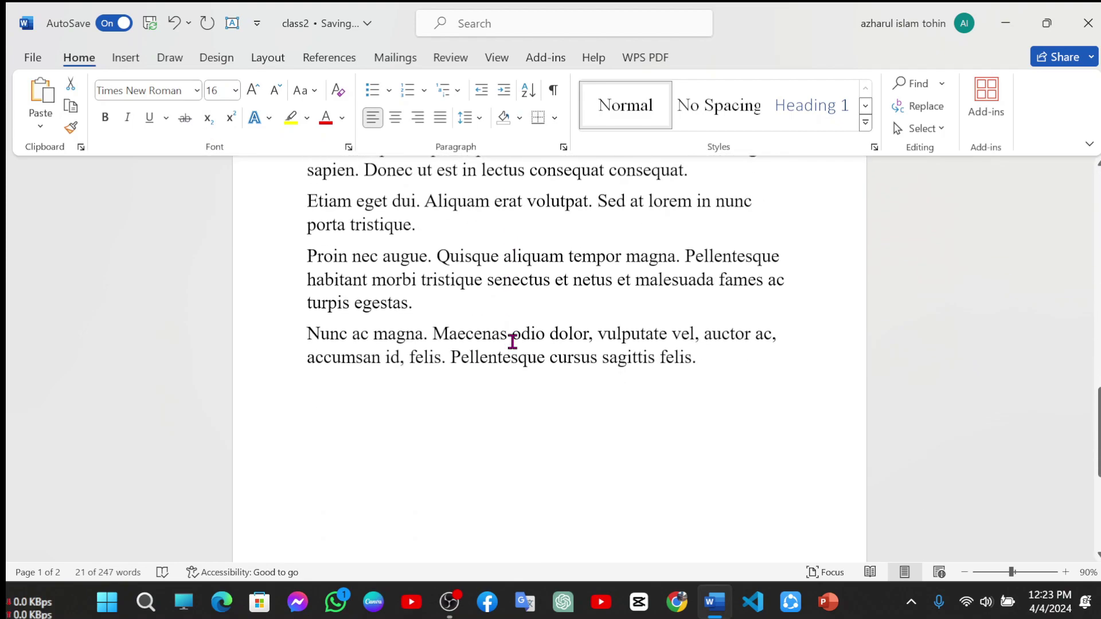
click(710, 375)
key(Return)
key(Return)
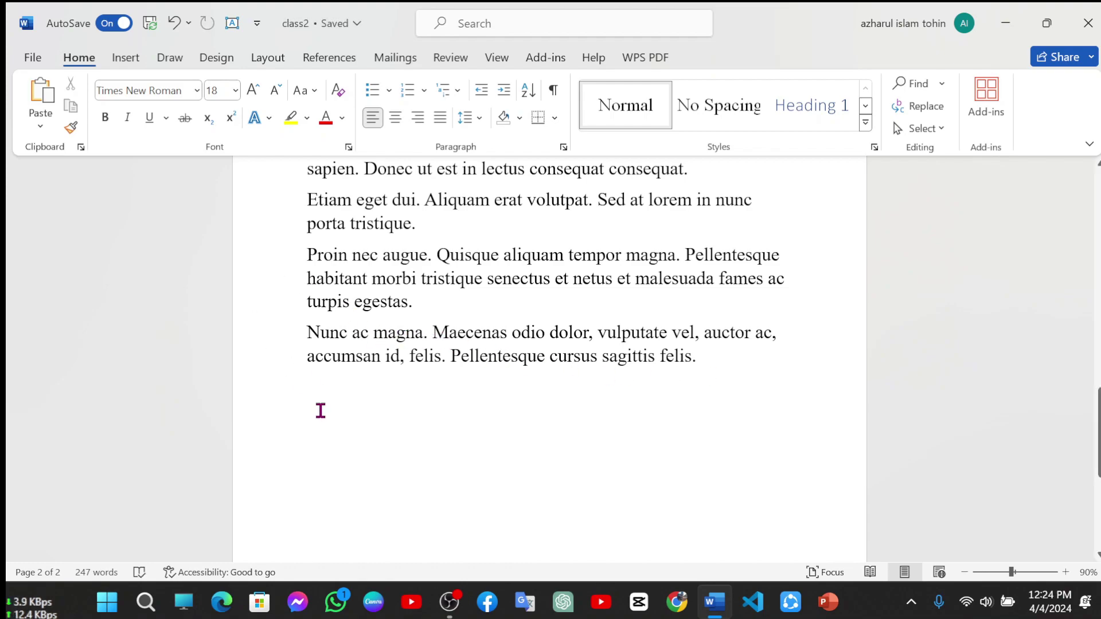
click(251, 90)
click(251, 90)
text(x)
drag(388, 446, 277, 418)
click(253, 90)
click(253, 90)
Add a superscript 3 after the X, followed by a plus sign in normal text.
click(324, 355)
click(231, 119)
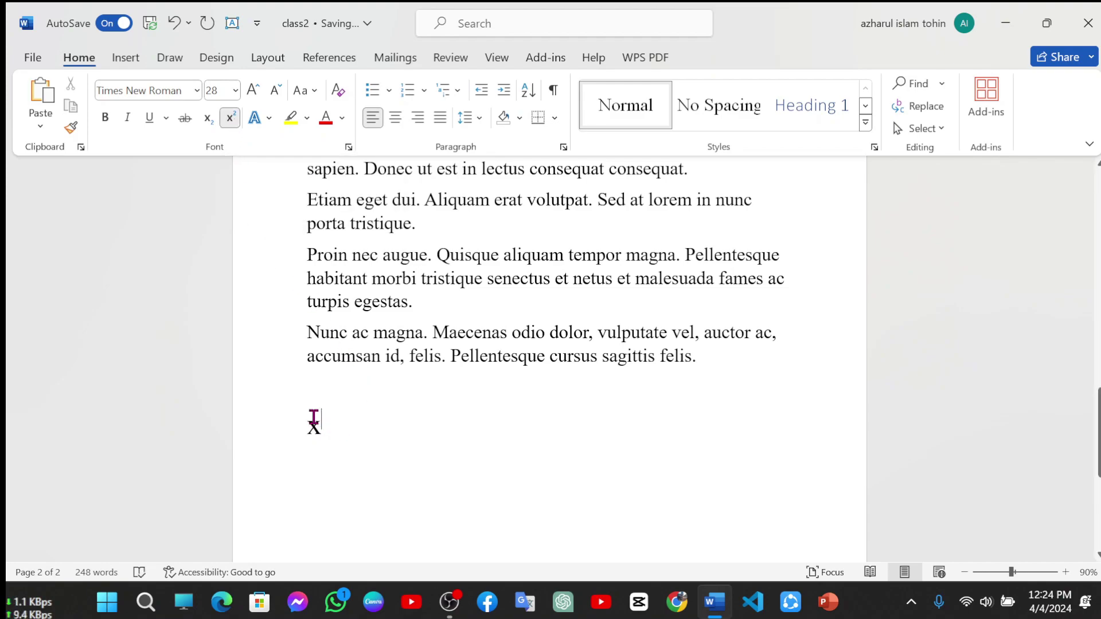
text(3)
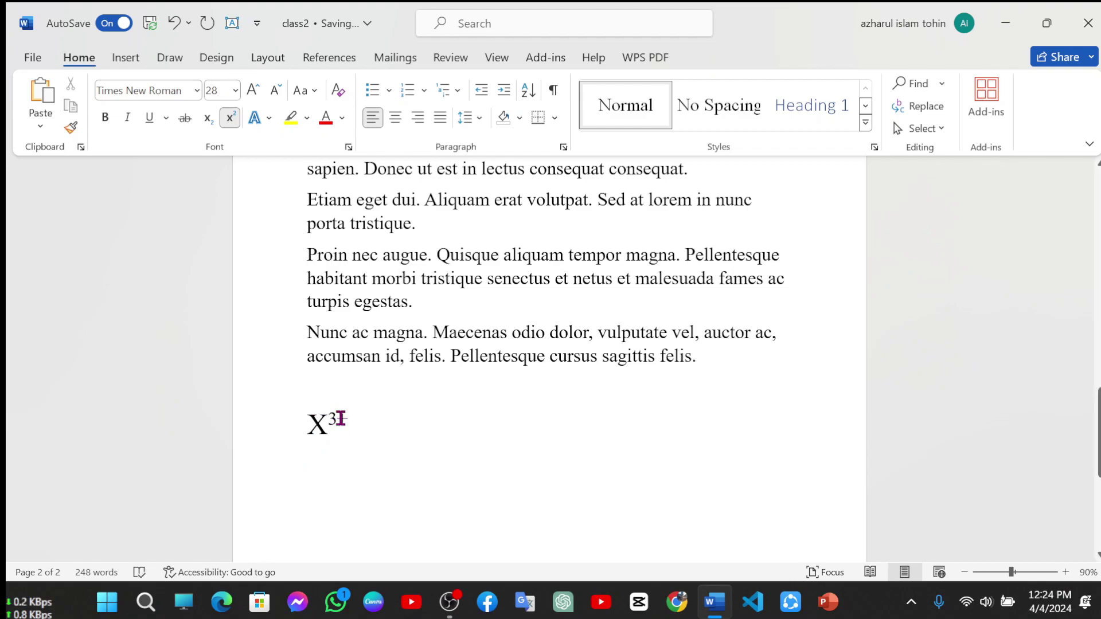
text(+)
key(BackSpace)
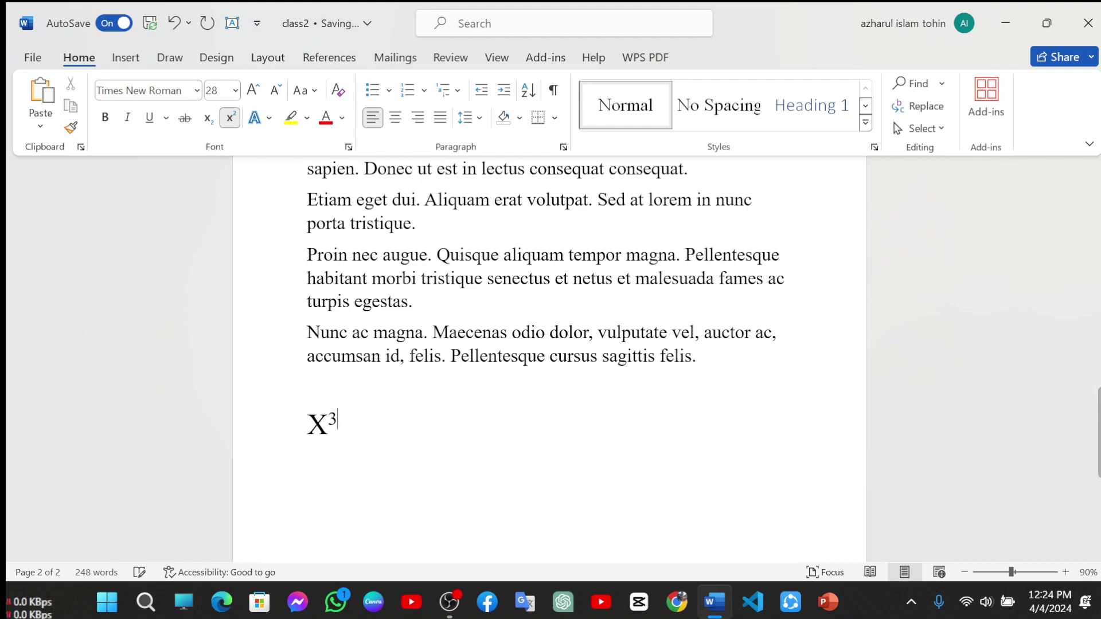
click(231, 121)
text(+)
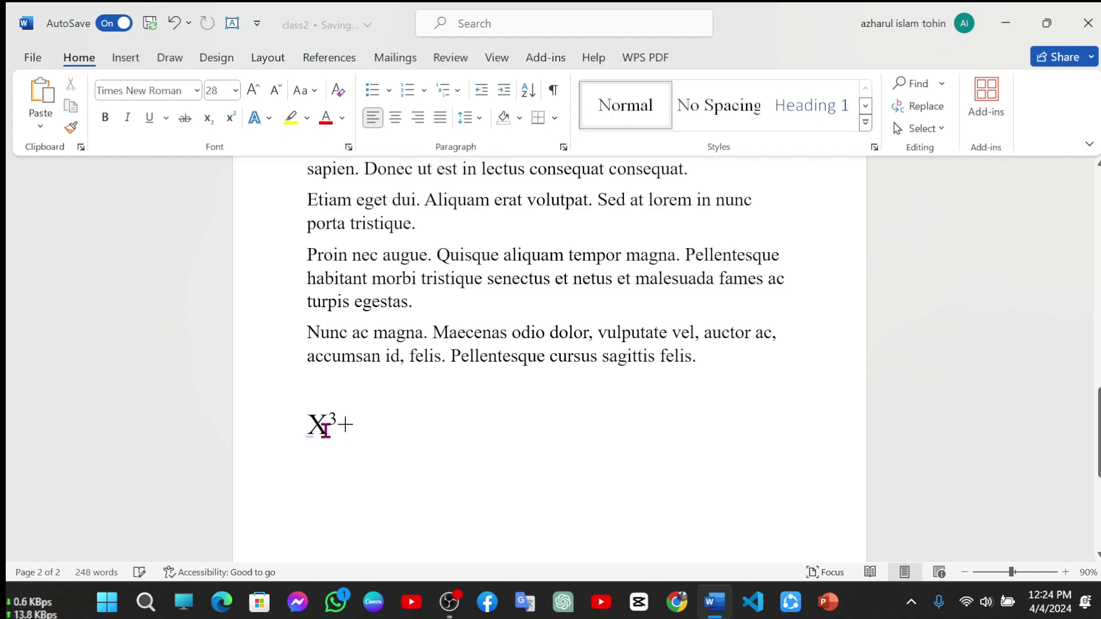
Add a capital Y with a superscript 3 after the plus sign and turn superscript off again.
text(y)
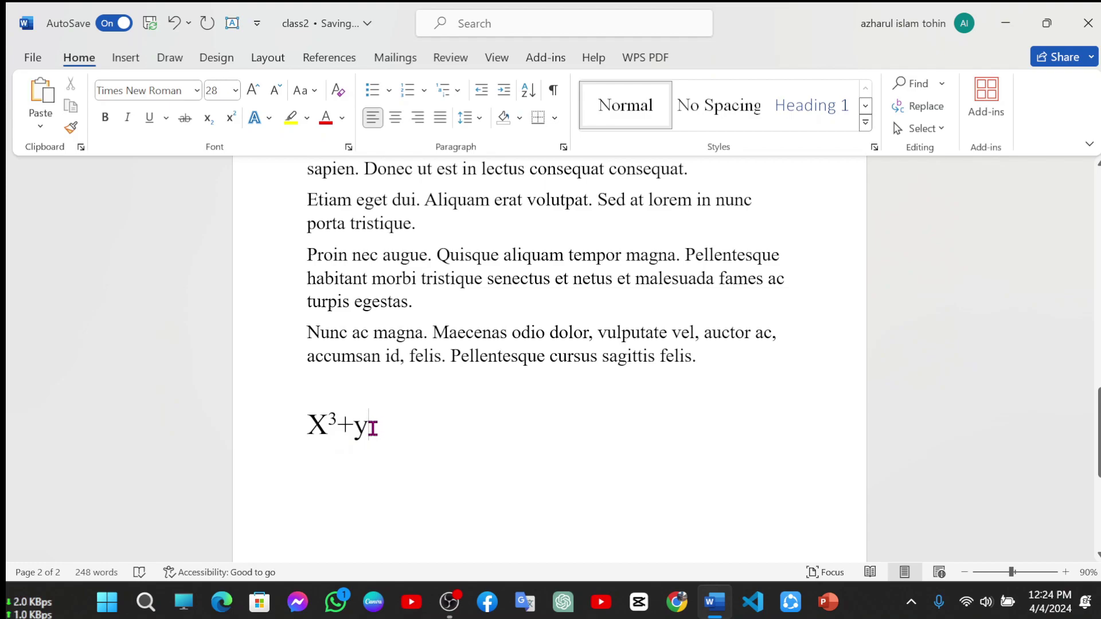
key(BackSpace)
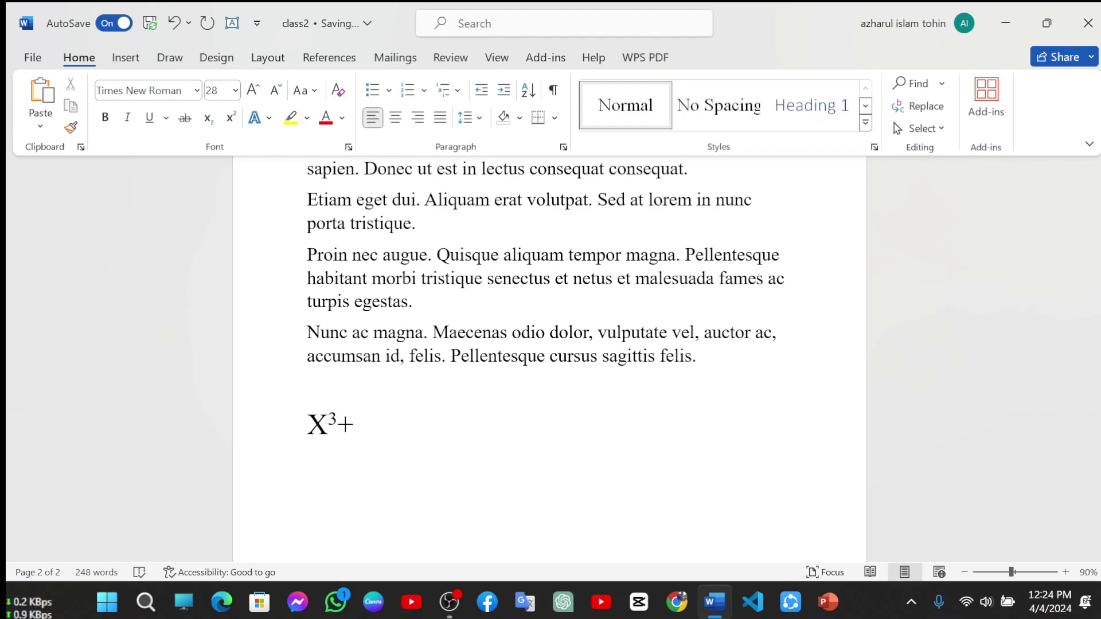
text(Y)
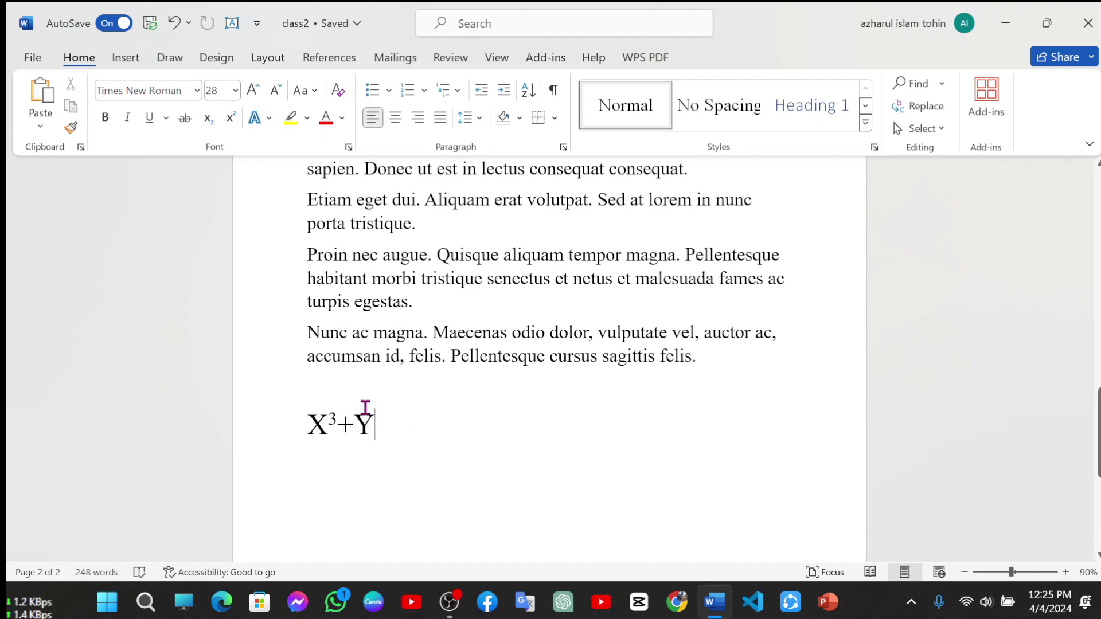
click(230, 117)
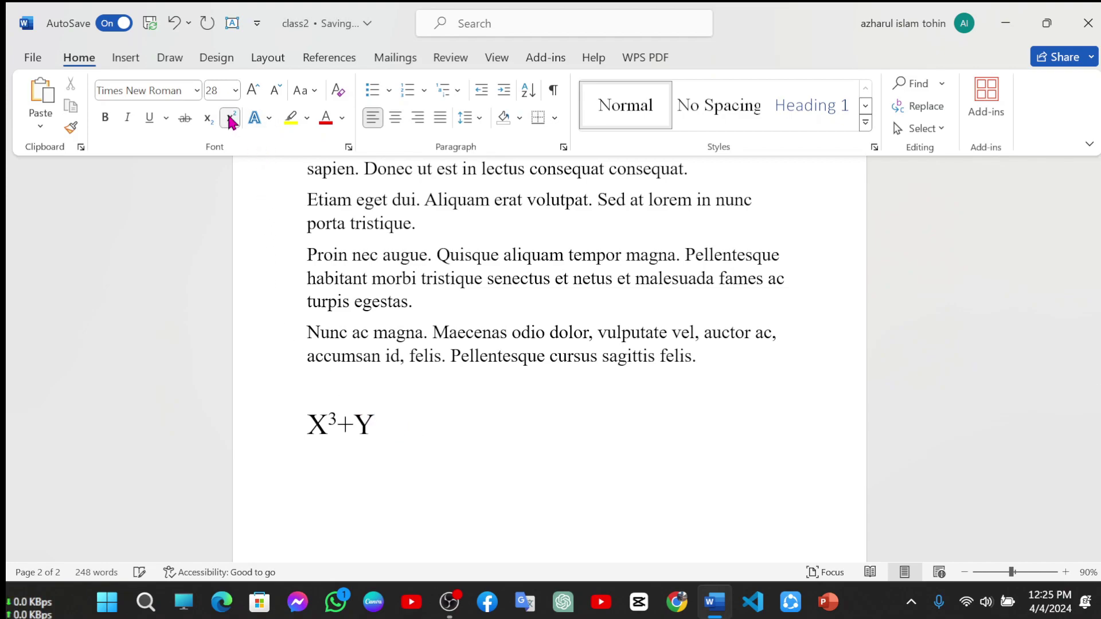
text(3)
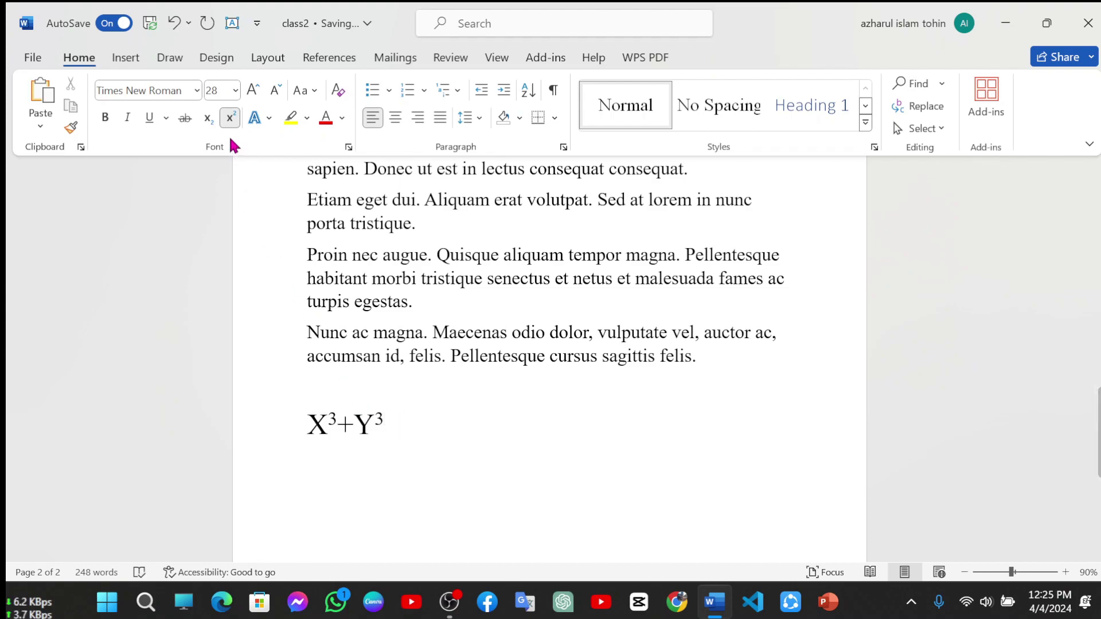
click(230, 117)
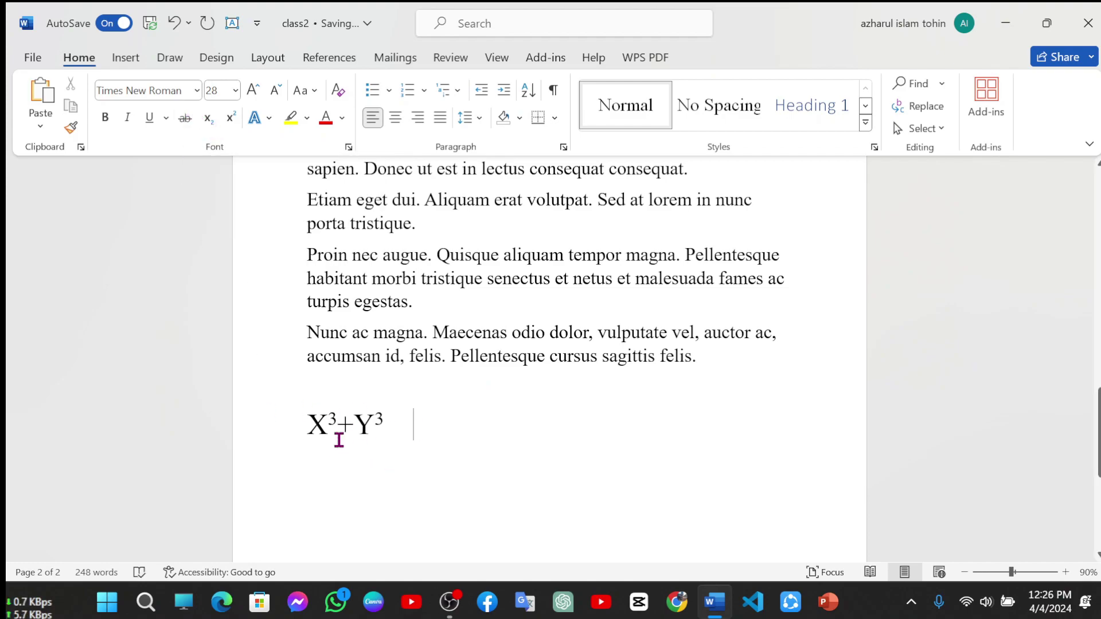
Beside the first expression, enter a 72 pt X with a subscript 2, followed by a normal plus sign.
text(x)
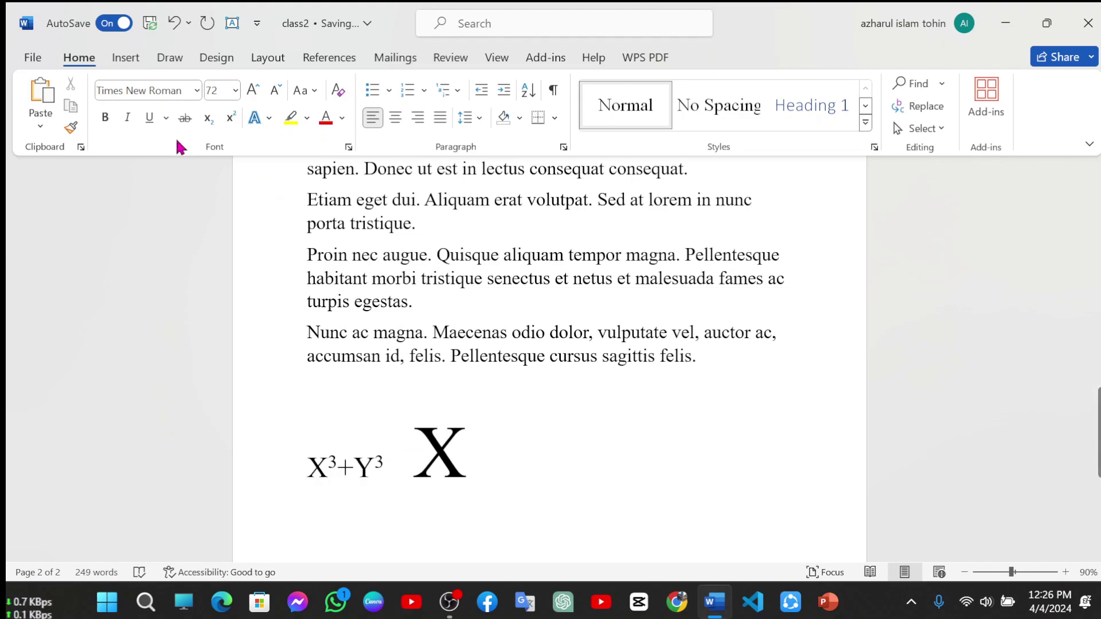
click(207, 118)
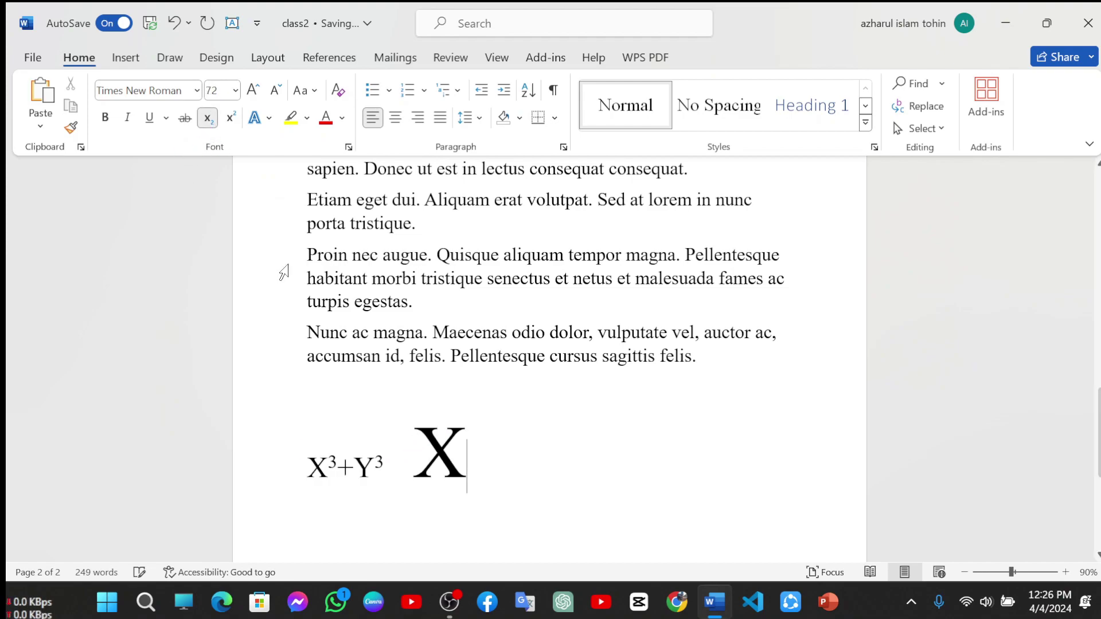
text(2)
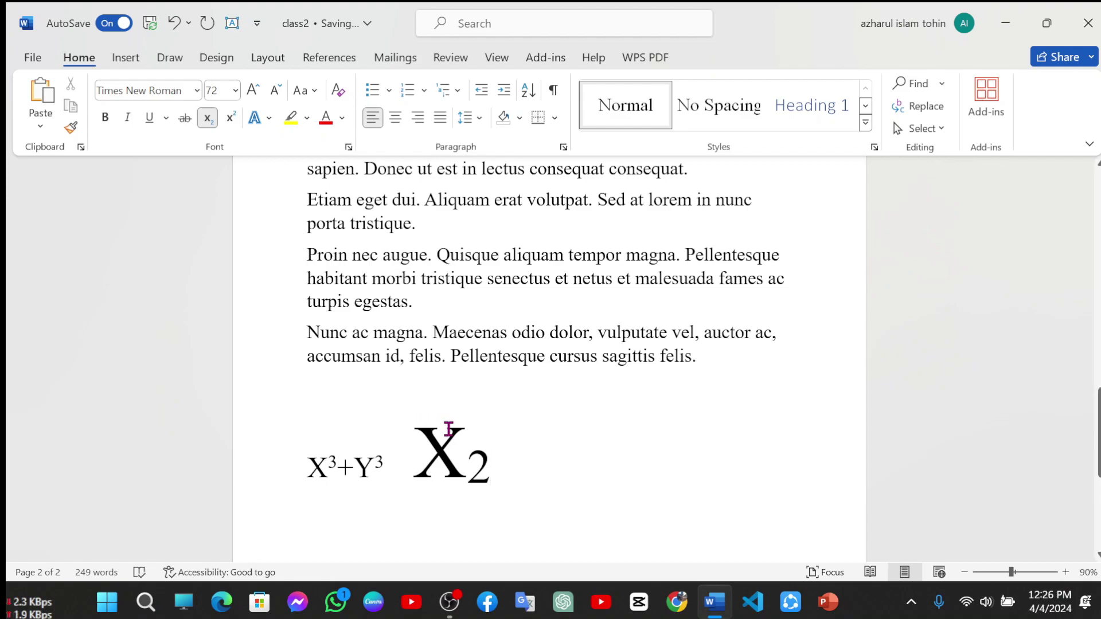
click(207, 117)
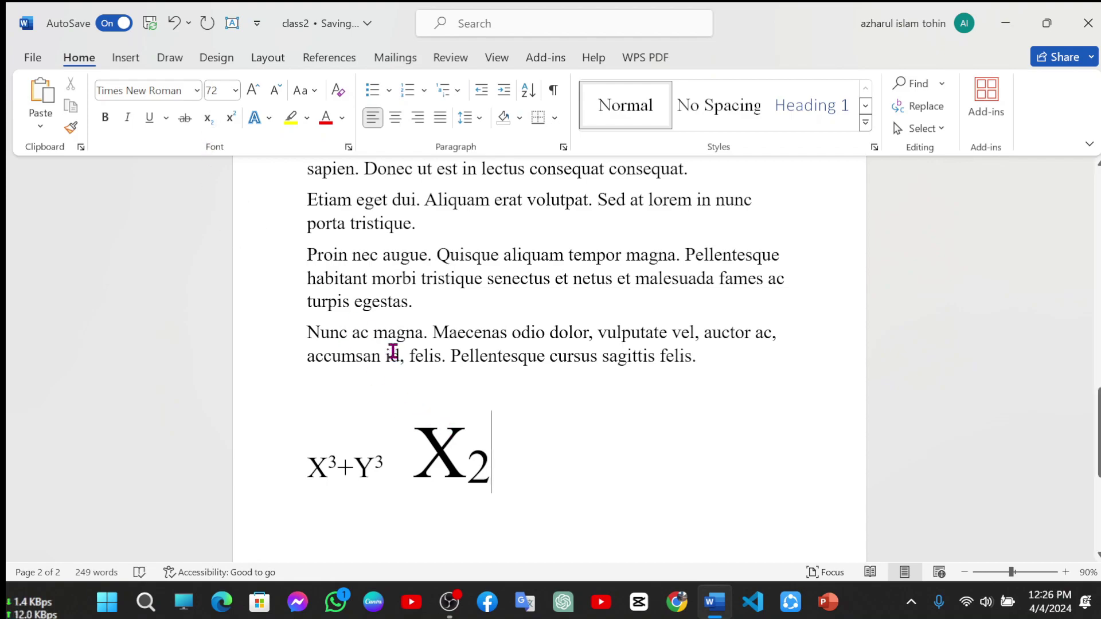
text(+)
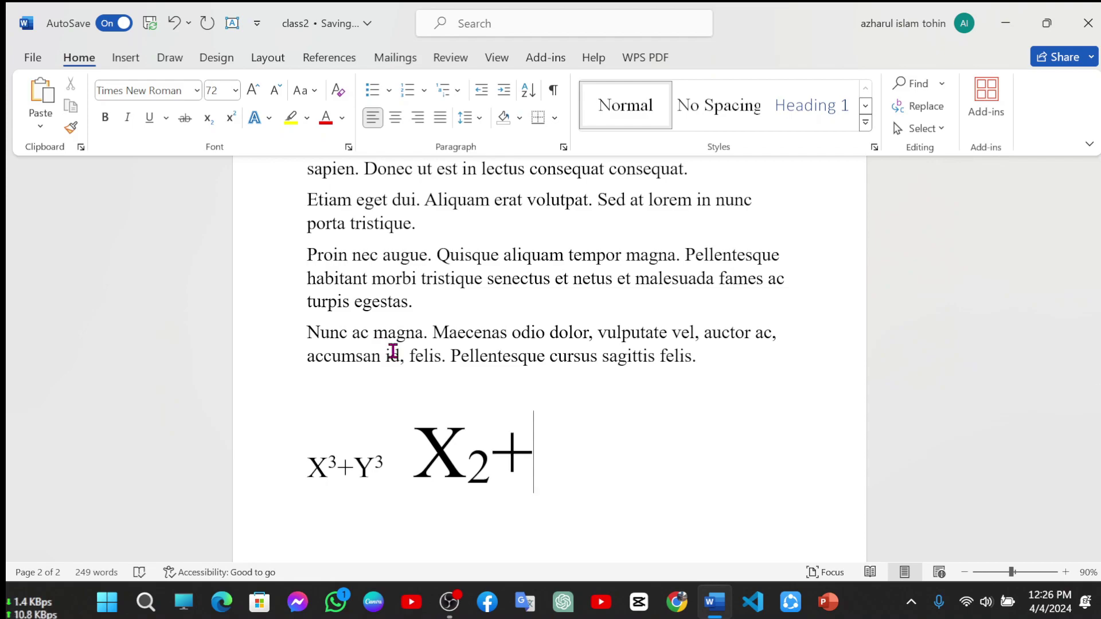
Complete the large expression with a Y carrying a subscript 2 and a normal equals sign.
text(Y)
click(209, 119)
text(2)
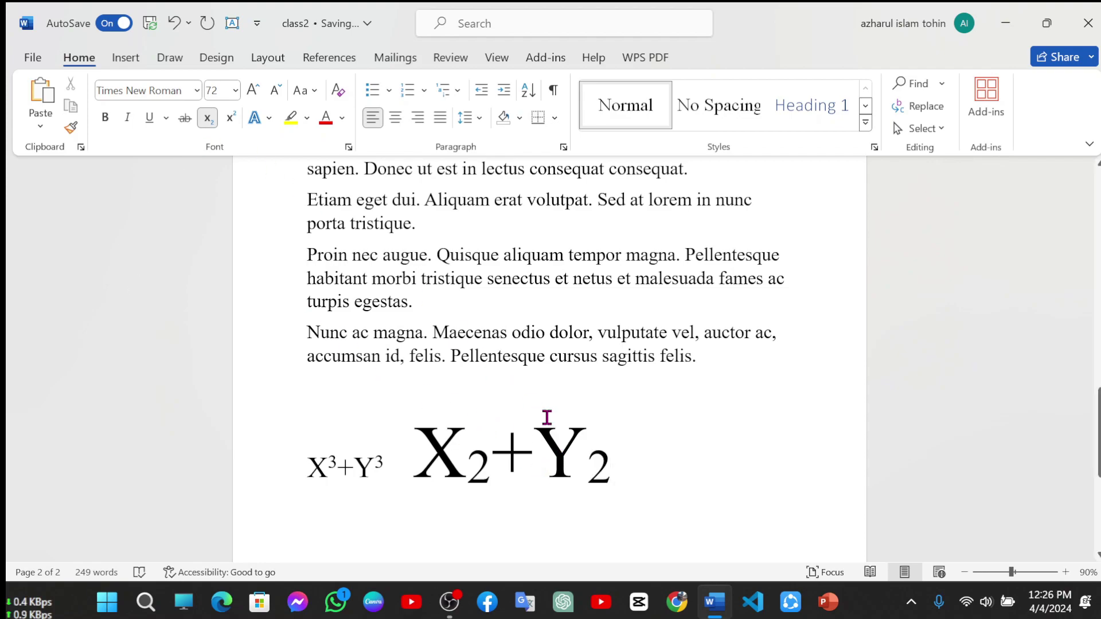
click(209, 118)
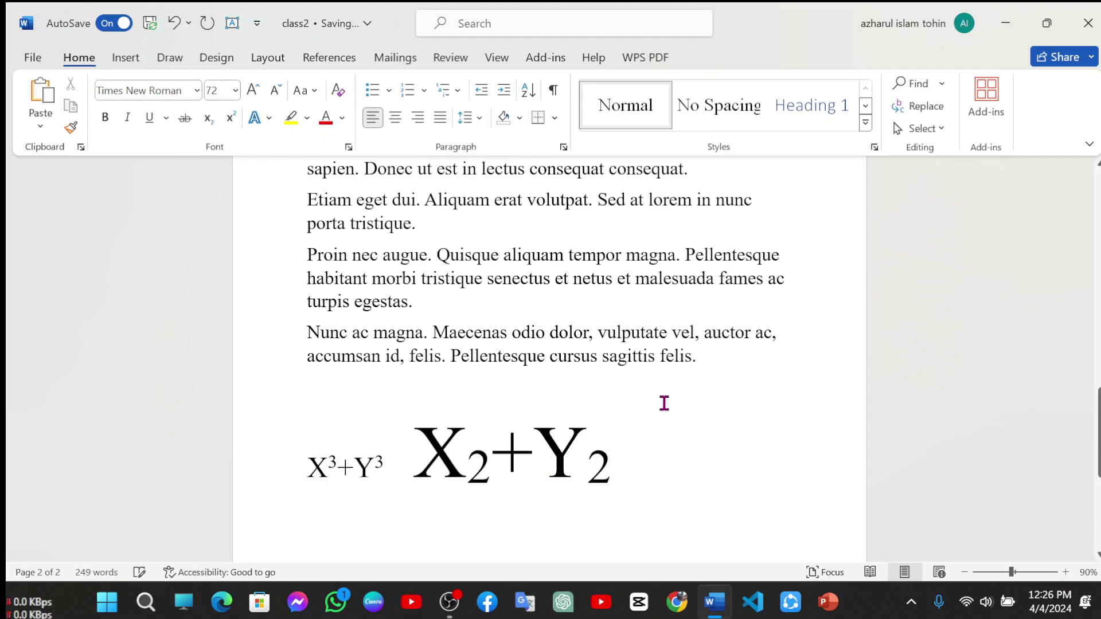
text(=)
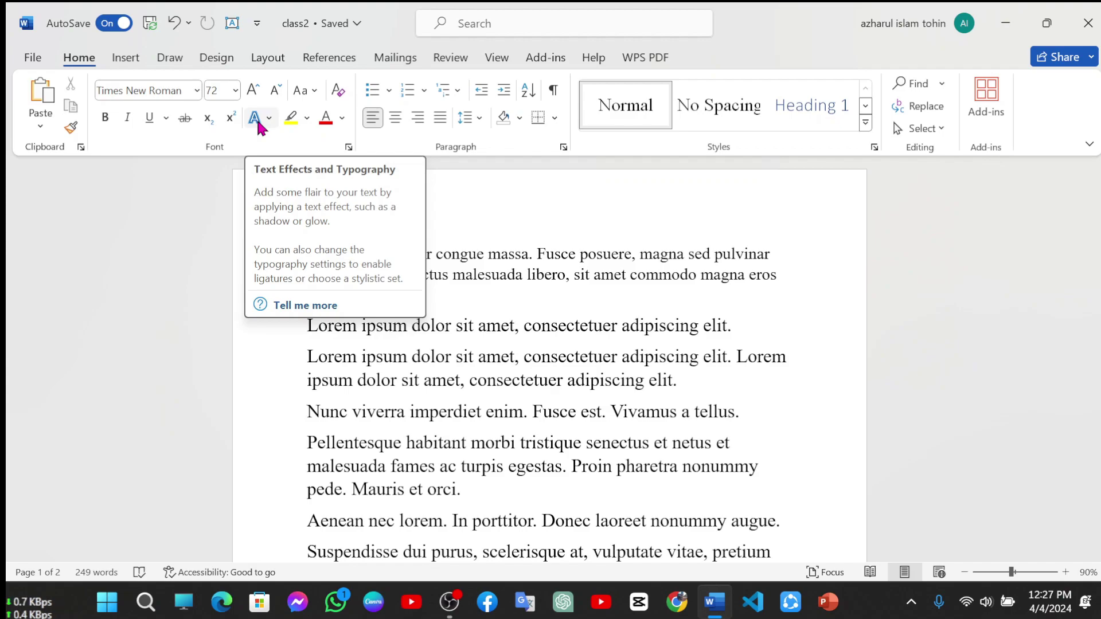
Split the first paragraph before "Fusce posuere" by inserting four paragraph breaks.
click(193, 186)
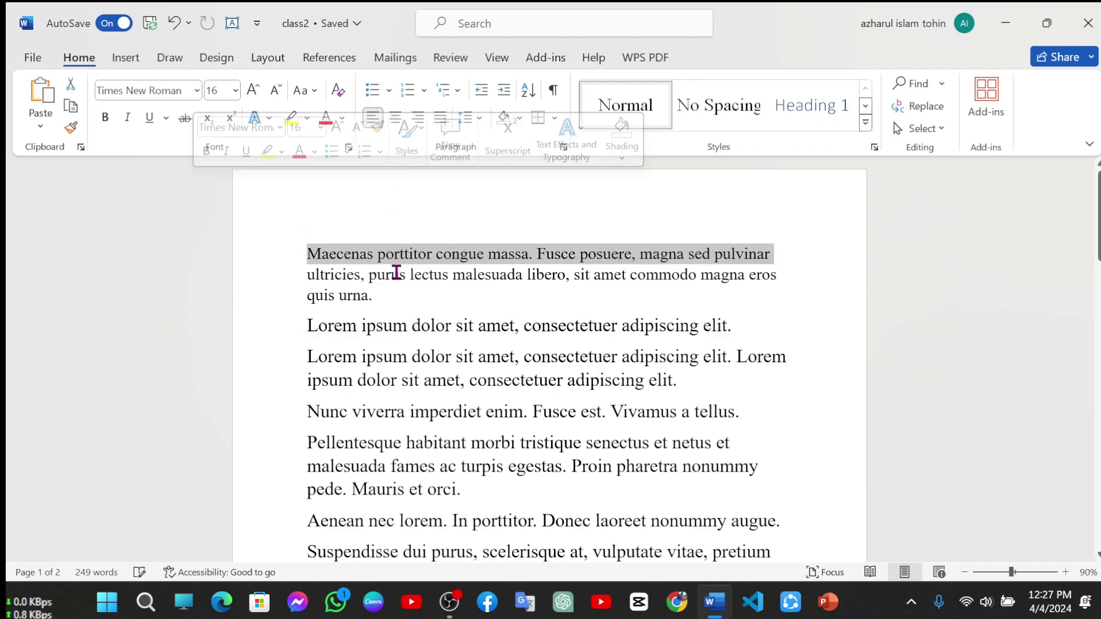
click(593, 300)
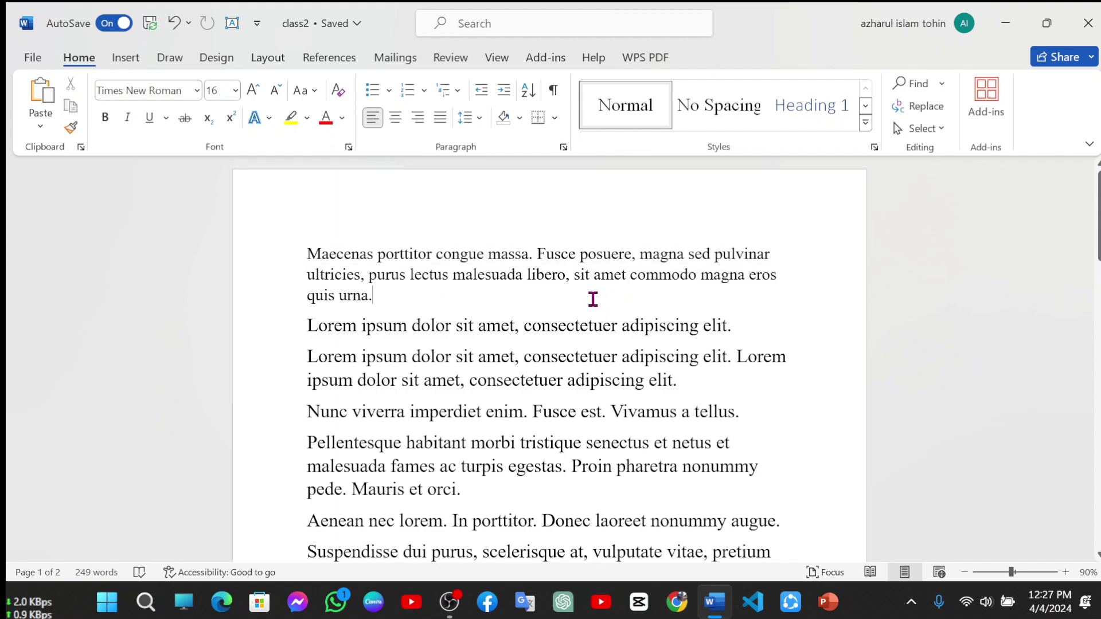
click(535, 253)
key(Return)
key(Return)
key(Return)
key(Return)
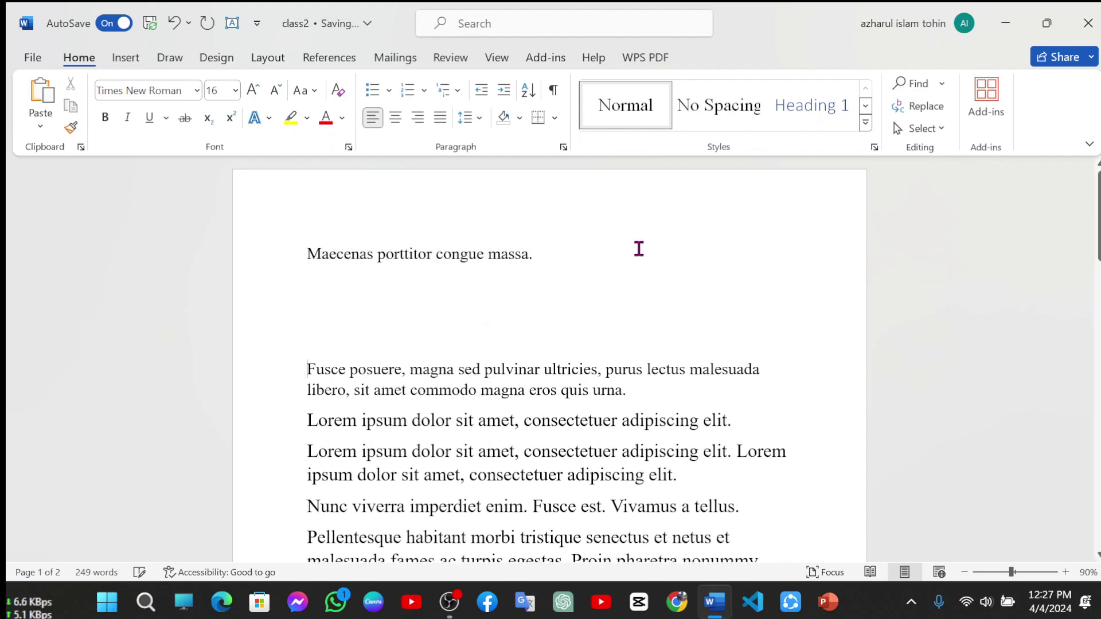
Apply the white text effect with orange outline to the line "Maecenas porttitor congue massa.".
drag(552, 256, 302, 253)
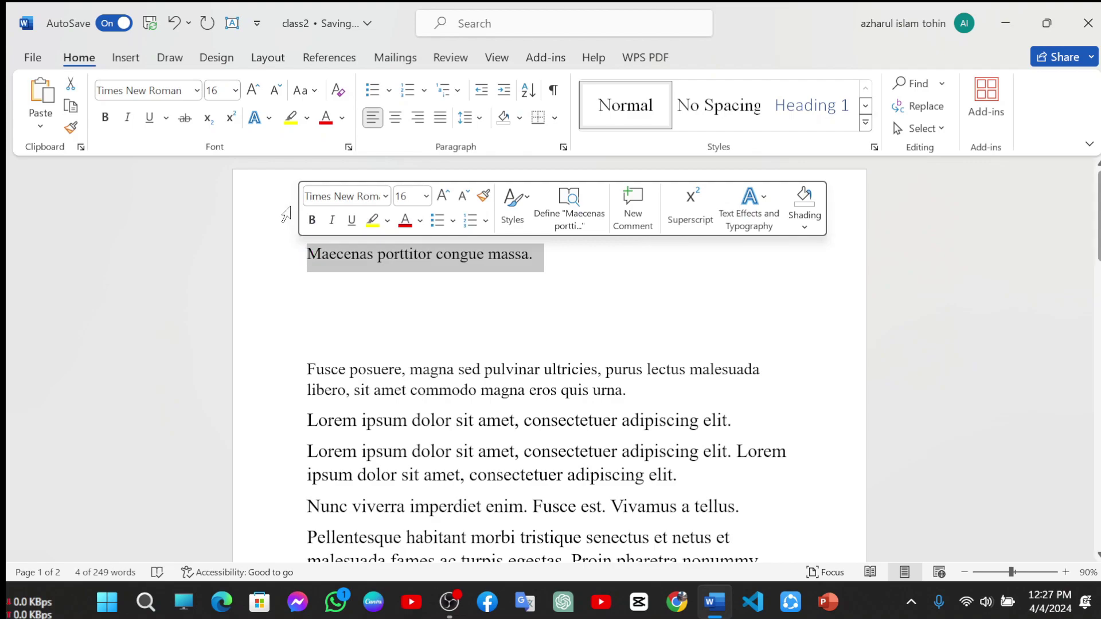
click(268, 119)
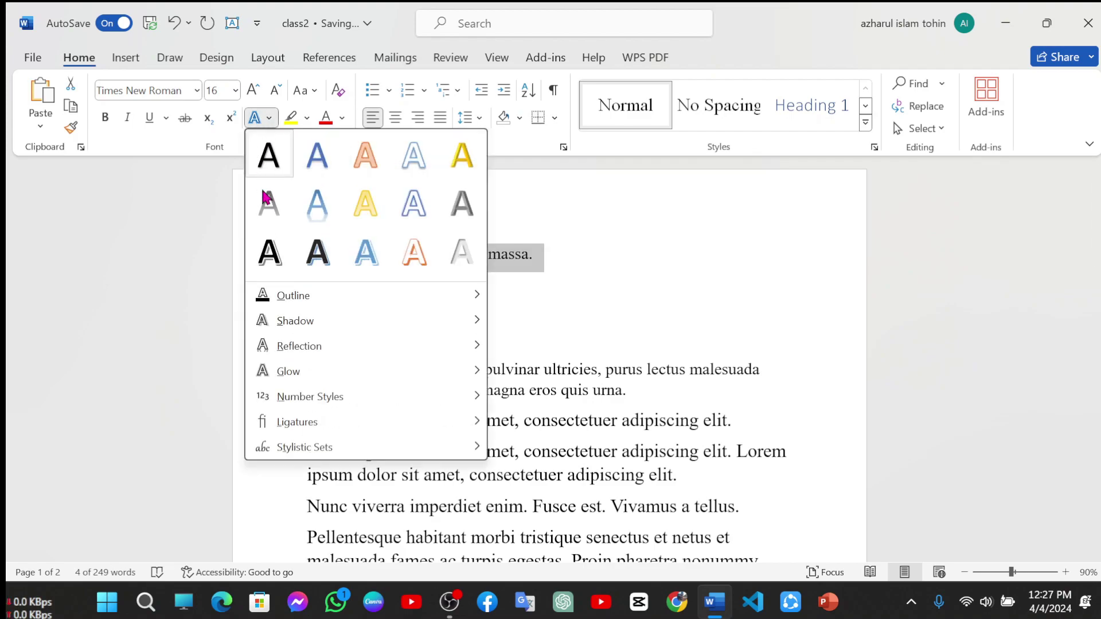
click(413, 254)
click(589, 313)
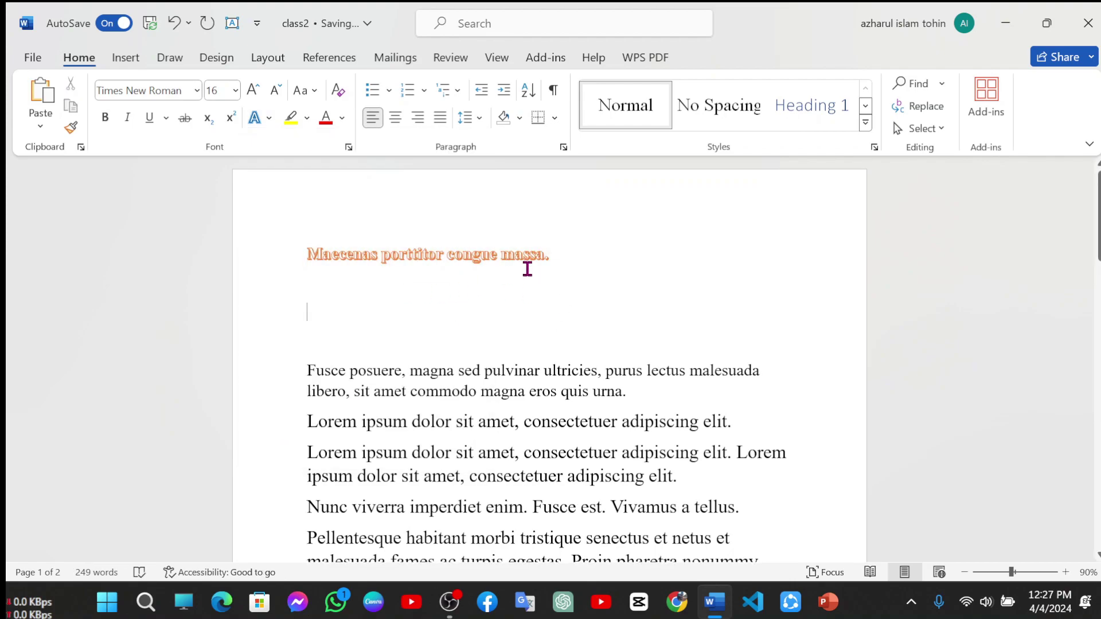
Make the "Maecenas porttitor congue massa." line bold, italic and underlined.
click(265, 256)
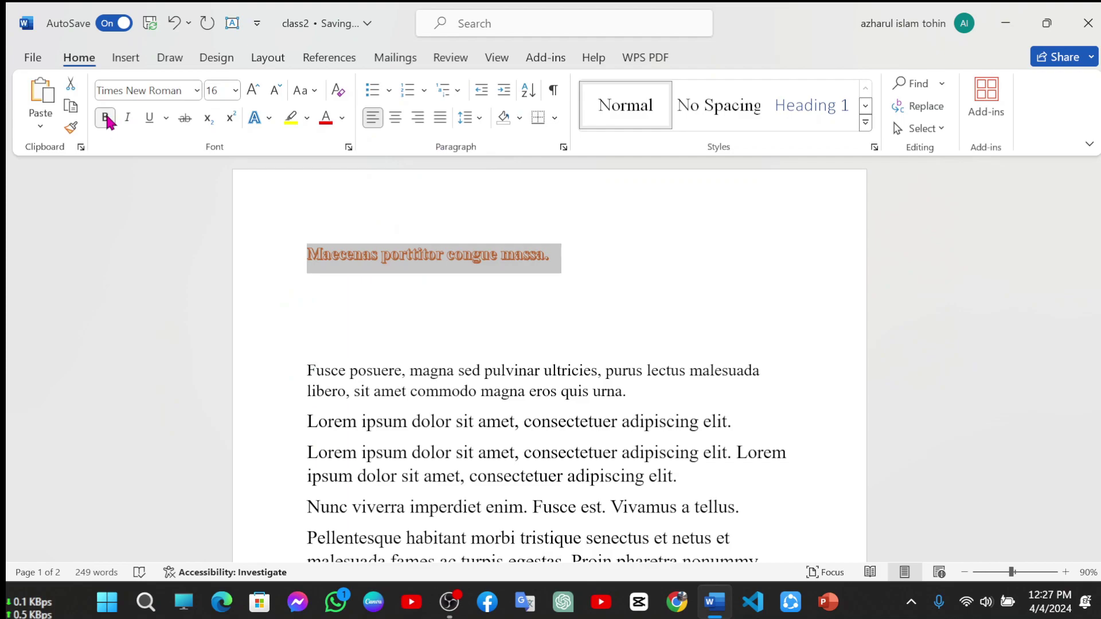
click(126, 123)
click(148, 119)
Set the text effect outline of the first line to the standard yellow color.
drag(596, 253, 307, 255)
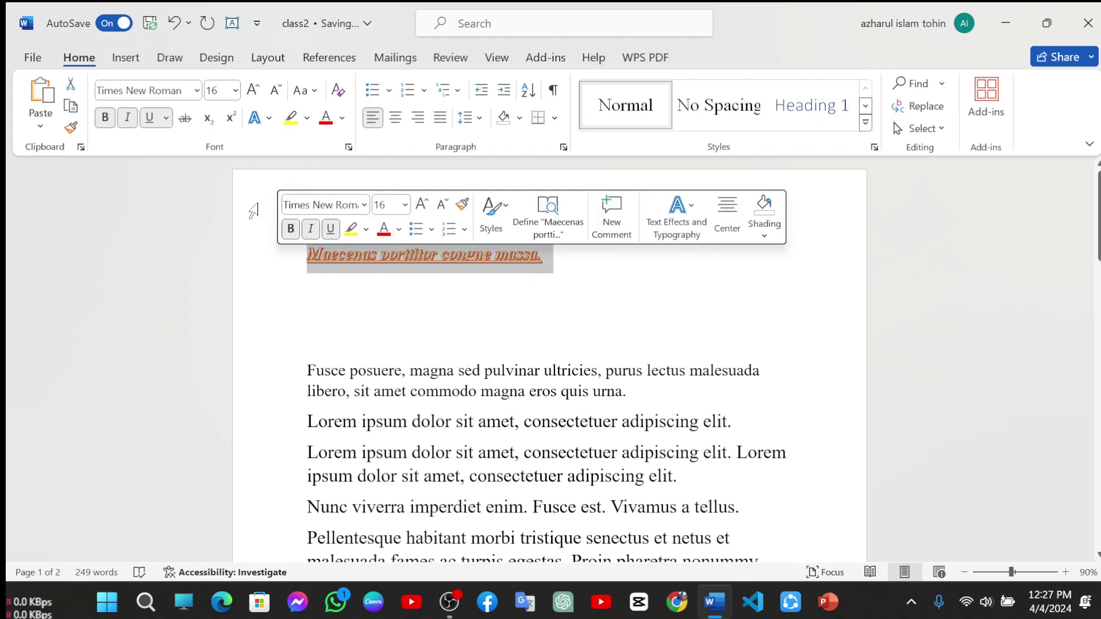
click(258, 117)
mouse_move(295, 295)
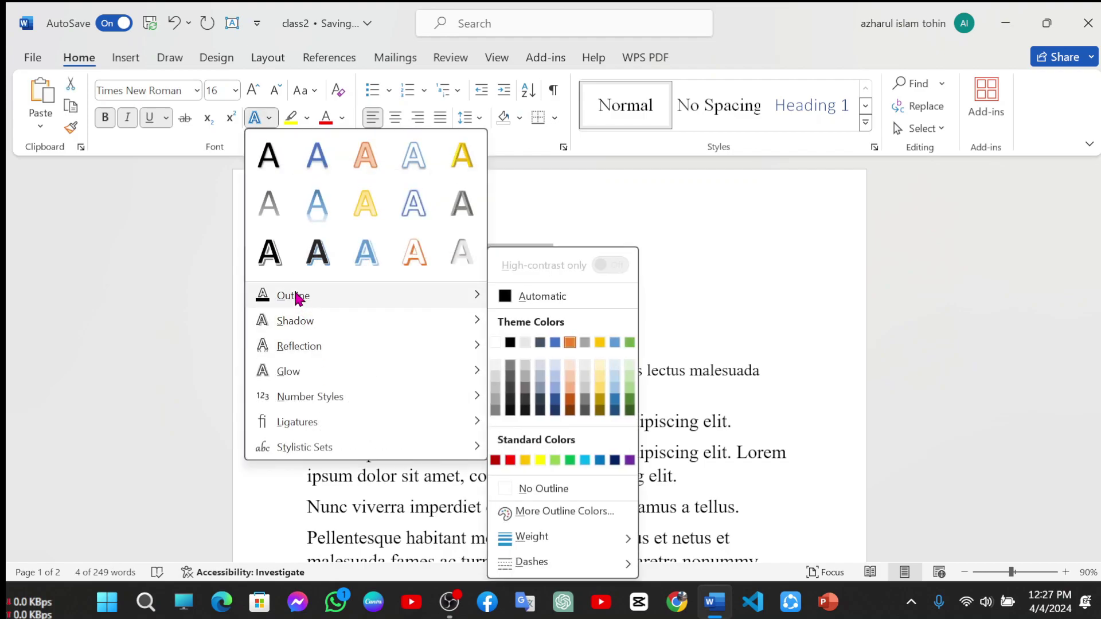
click(535, 458)
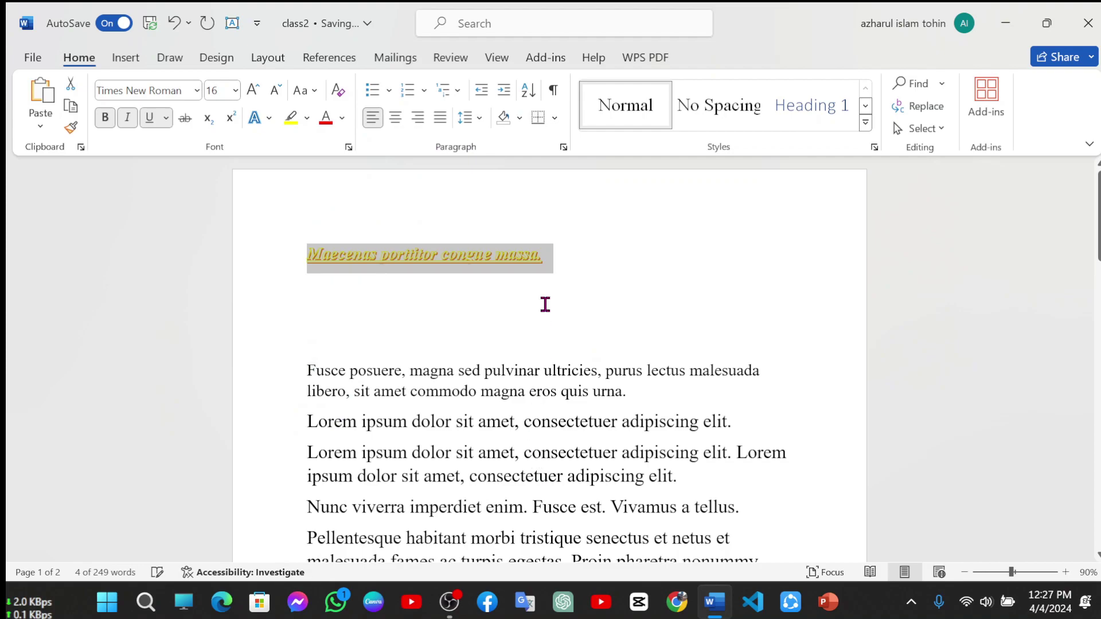
click(538, 287)
Apply the Outer shadow preset in the second row, first column, to the first line.
drag(585, 260, 283, 248)
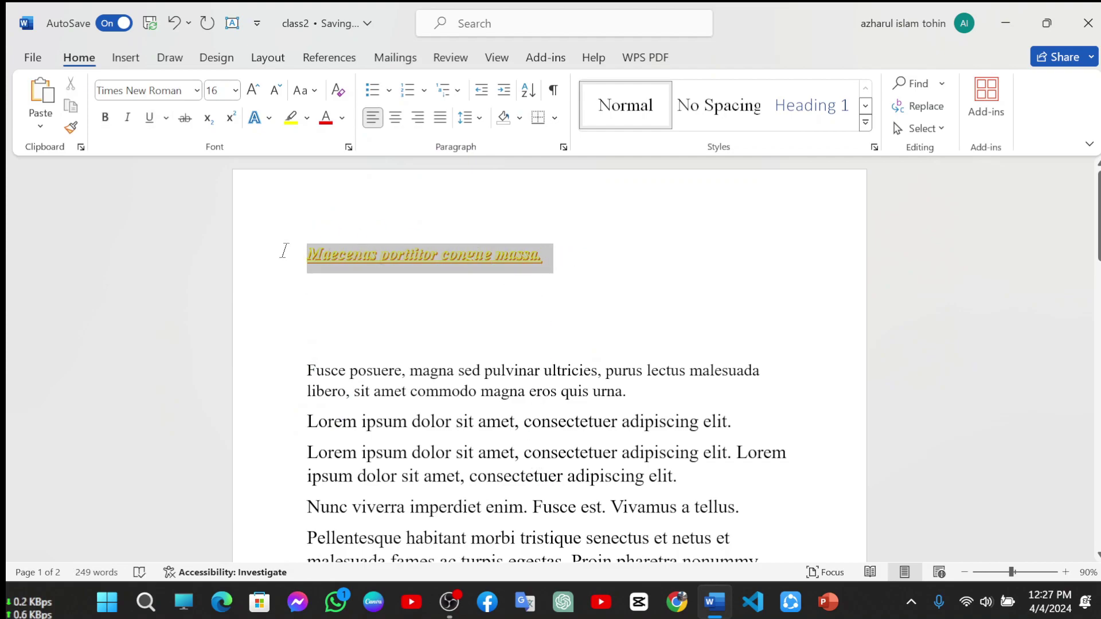
click(269, 118)
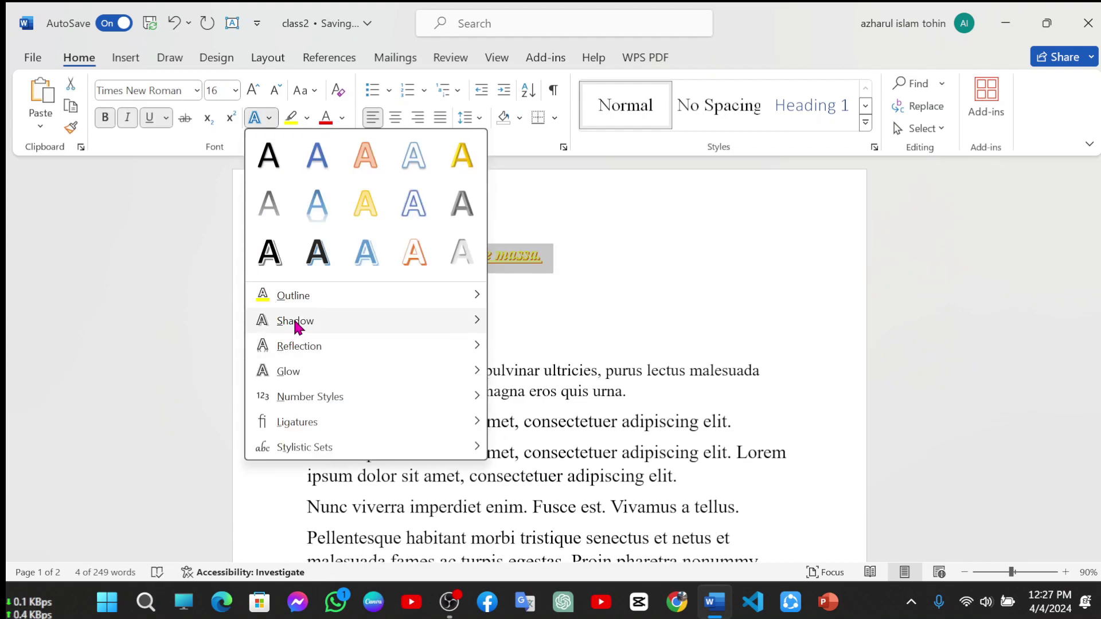
mouse_move(297, 321)
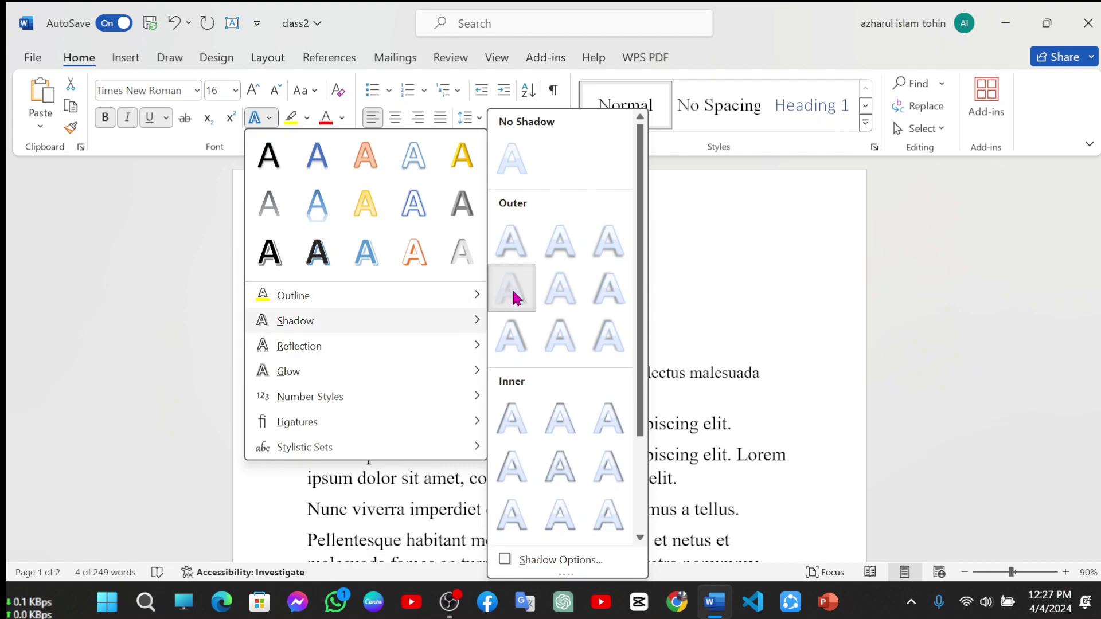
click(511, 288)
Increase the font size of the first line to 26 pt and keep the line selected.
drag(561, 264, 288, 258)
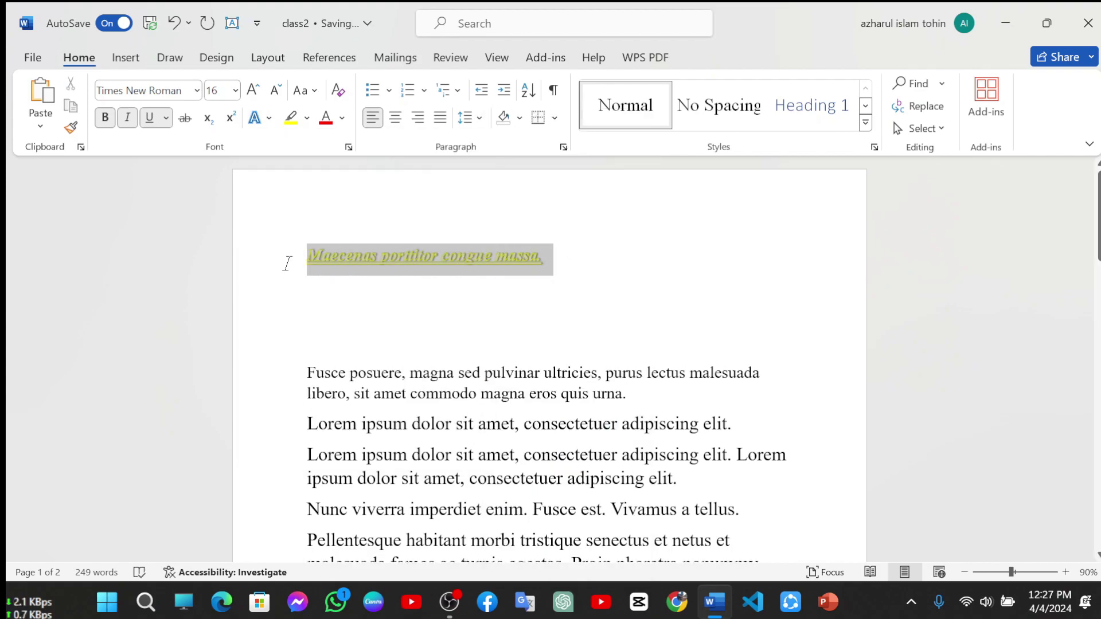
click(253, 90)
click(252, 90)
click(253, 90)
click(252, 90)
click(253, 90)
drag(695, 264, 306, 261)
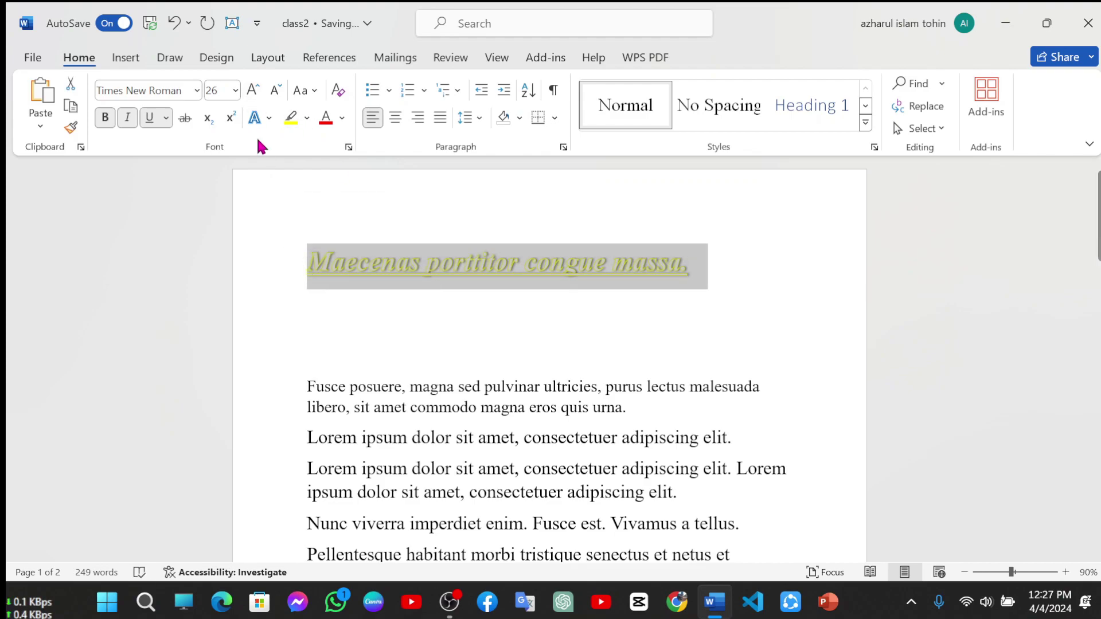
Apply the reflection variation in the second row, second column, to the "Maecenas porttitor congue massa." line.
click(255, 117)
mouse_move(310, 347)
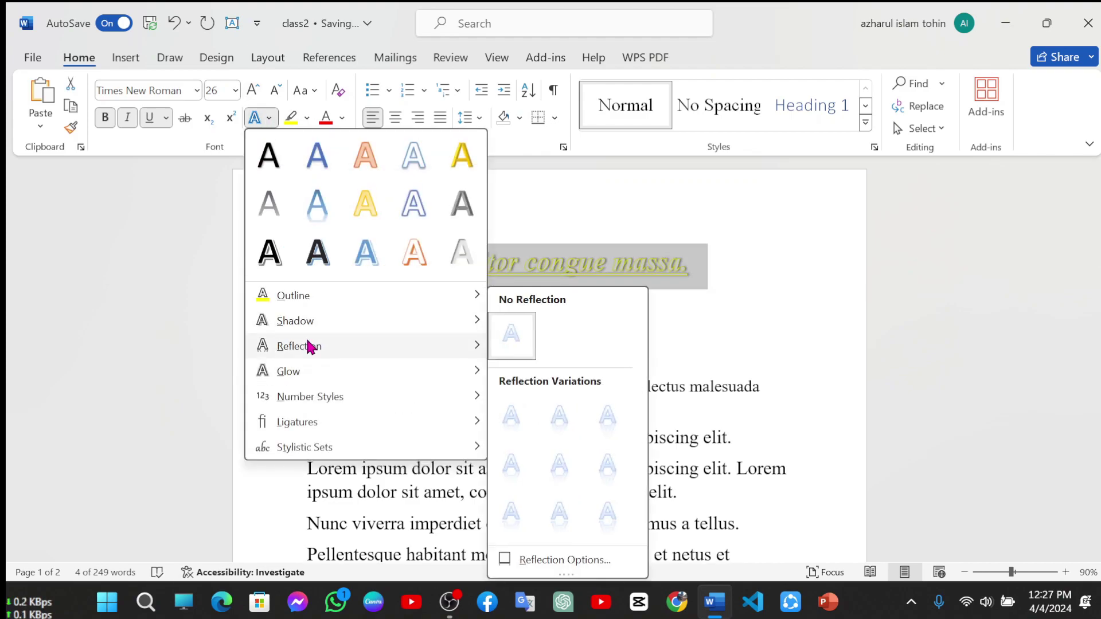
click(555, 475)
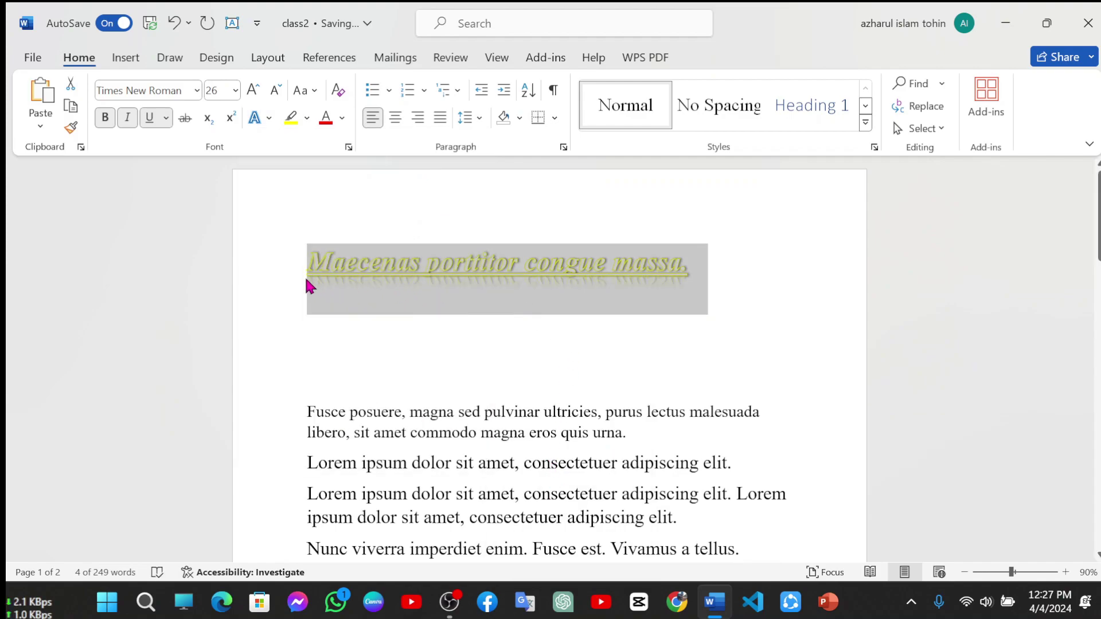
click(716, 269)
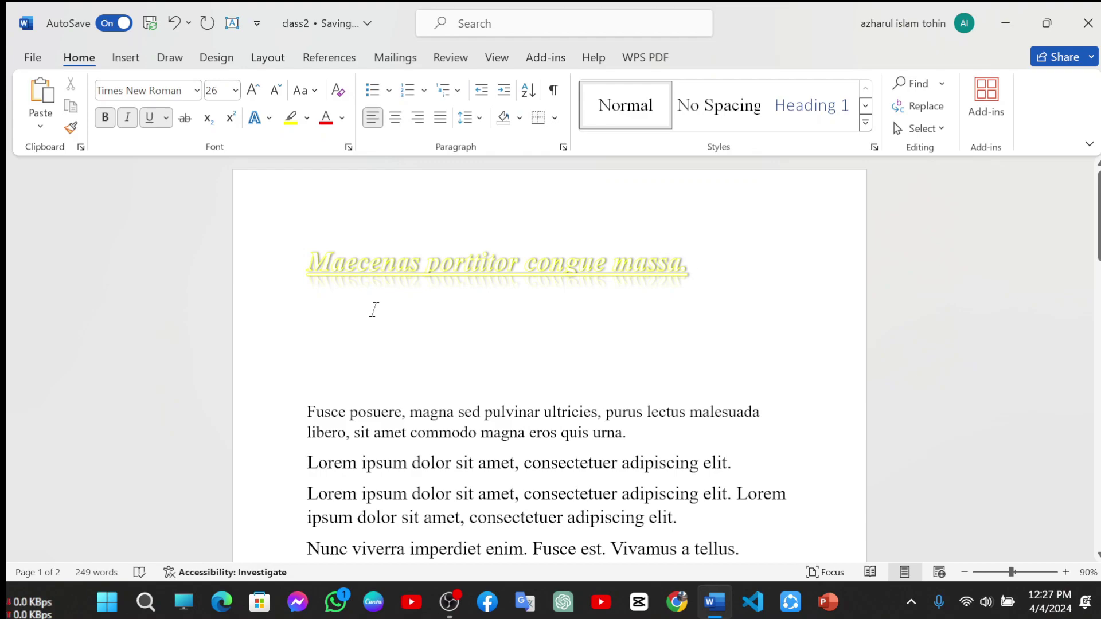
scroll(374, 310, down, 2)
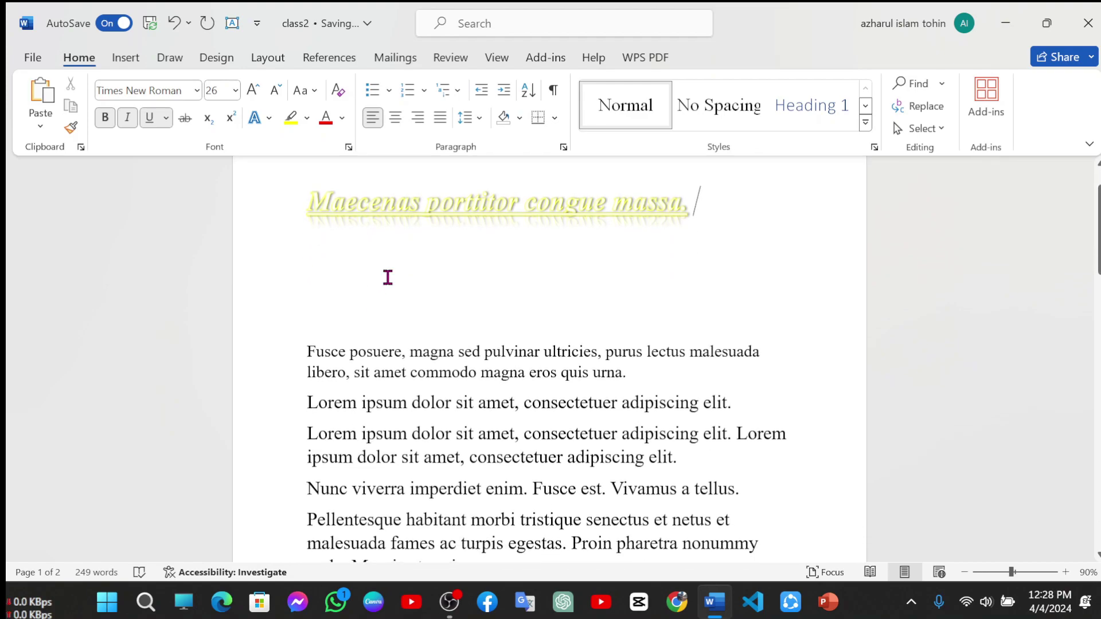
click(270, 118)
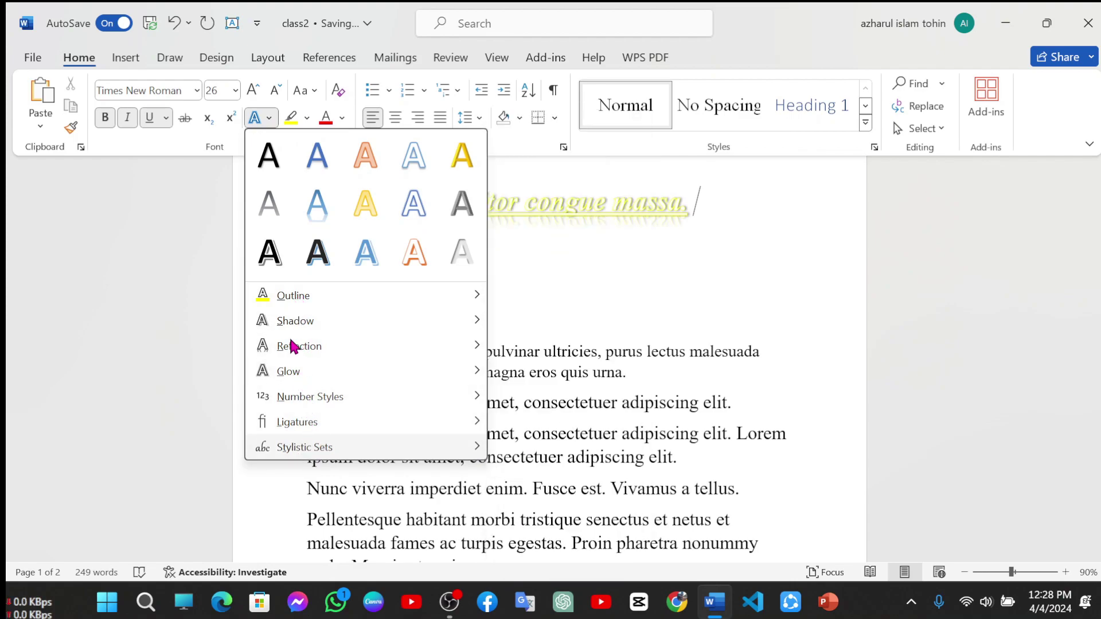
click(494, 308)
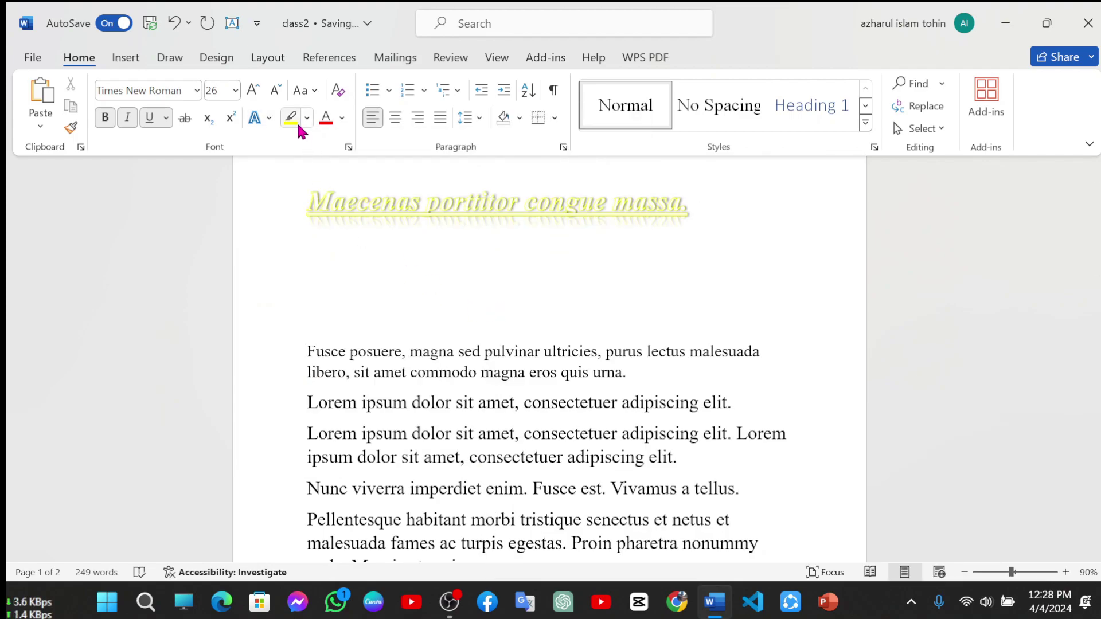
Highlight the first line of the "Fusce posuere" paragraph in yellow.
scroll(484, 317, down, 1)
drag(307, 293, 765, 298)
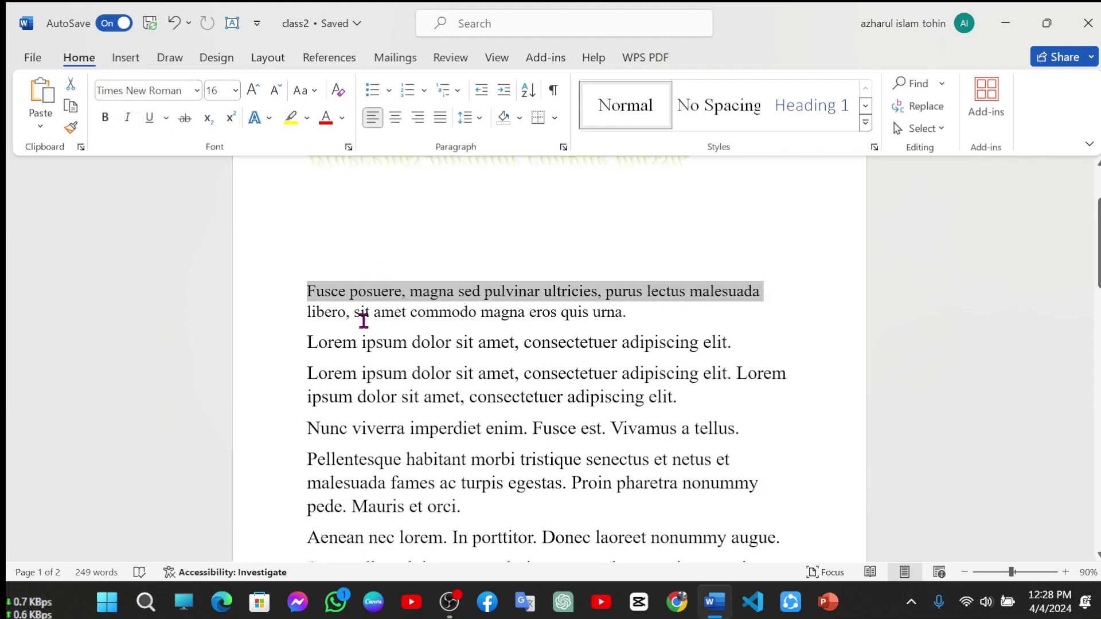
click(291, 117)
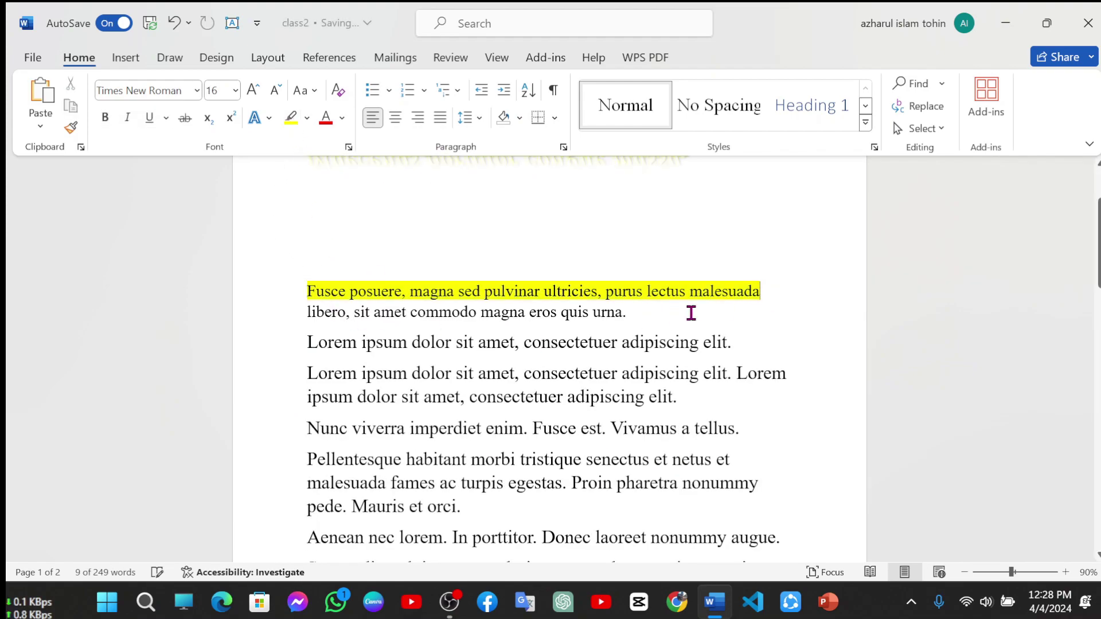
click(650, 313)
Highlight the single-line "Lorem ipsum dolor sit amet, consectetuer adipiscing elit." paragraph below the "Fusce posuere" paragraph in teal.
drag(744, 342, 304, 360)
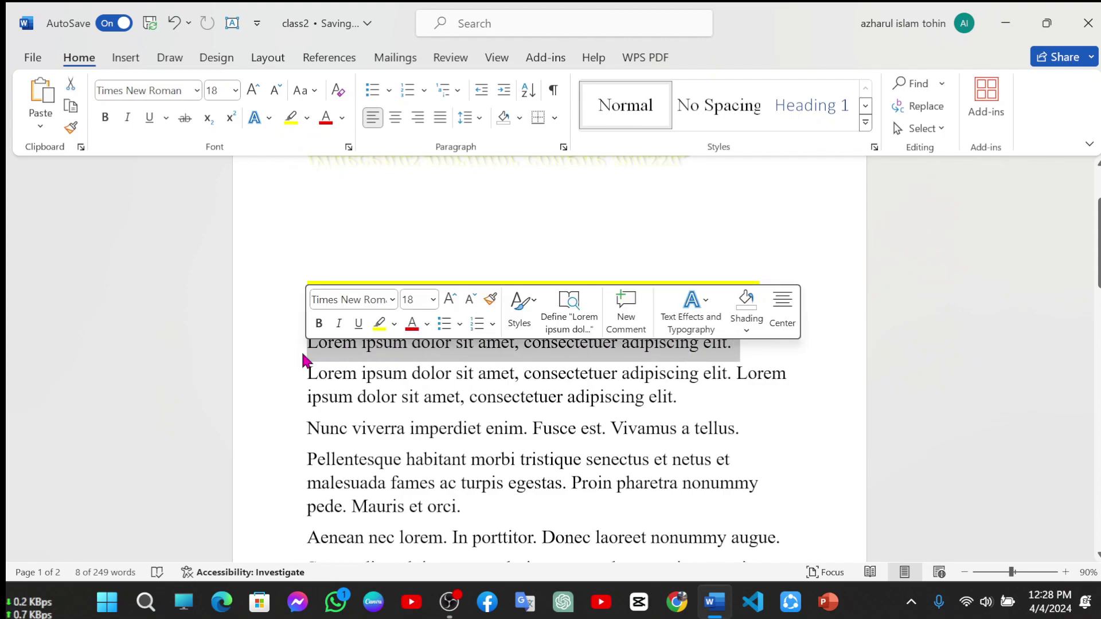
click(308, 119)
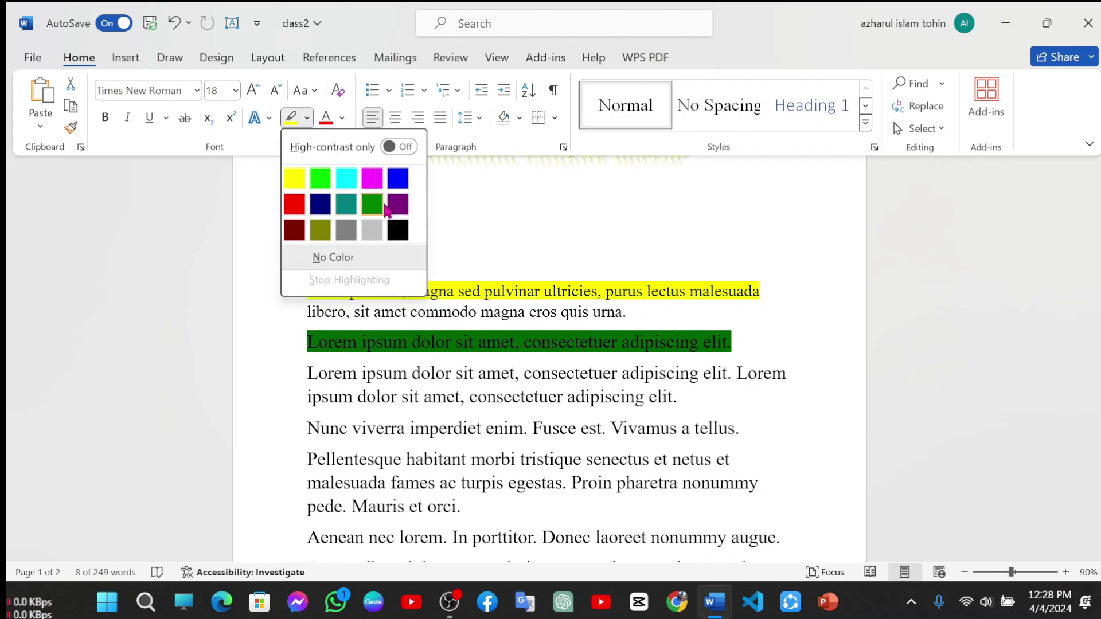
click(347, 205)
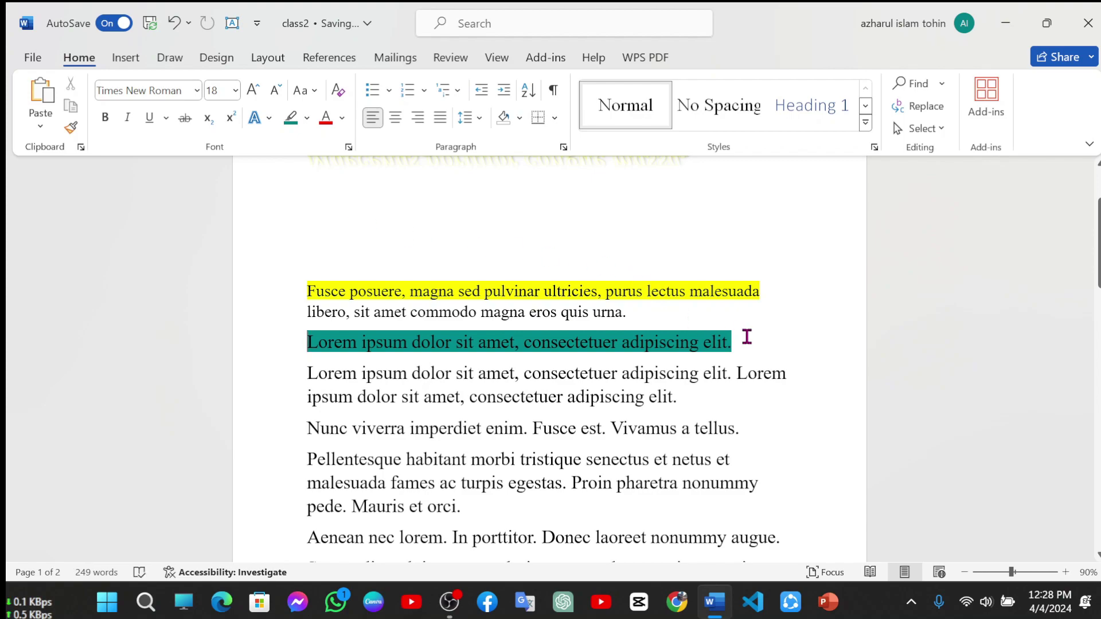
scroll(747, 336, down, 1)
scroll(783, 364, up, 3)
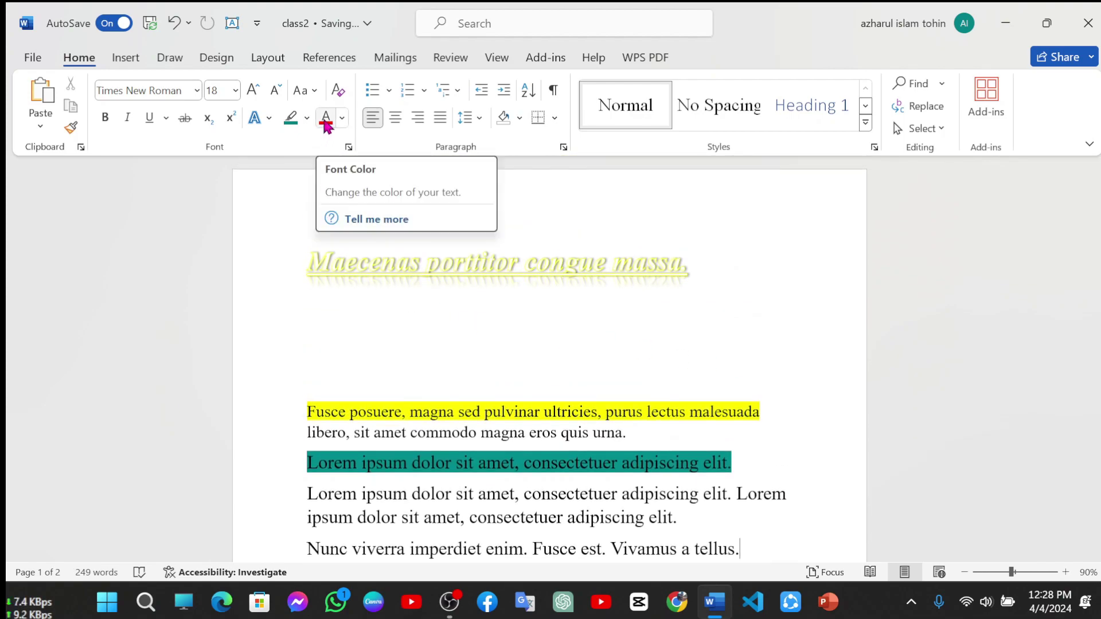
Set the font color of the three paragraphs from "Pellentesque habitant" to "Ut nonummy." to red.
scroll(430, 384, down, 9)
scroll(436, 388, up, 4)
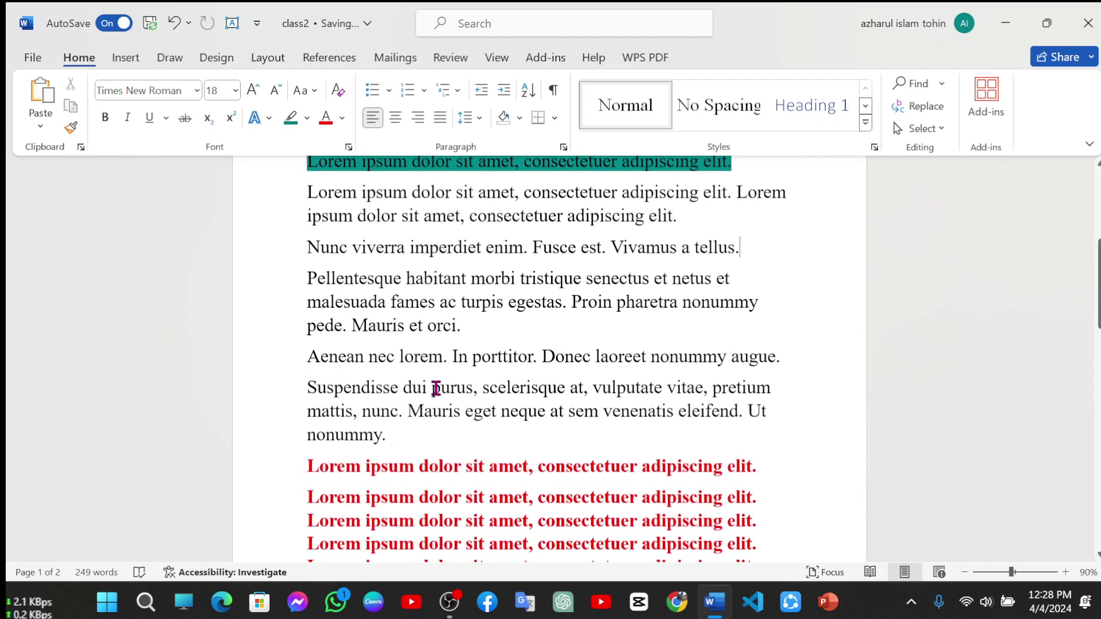
drag(388, 437, 290, 280)
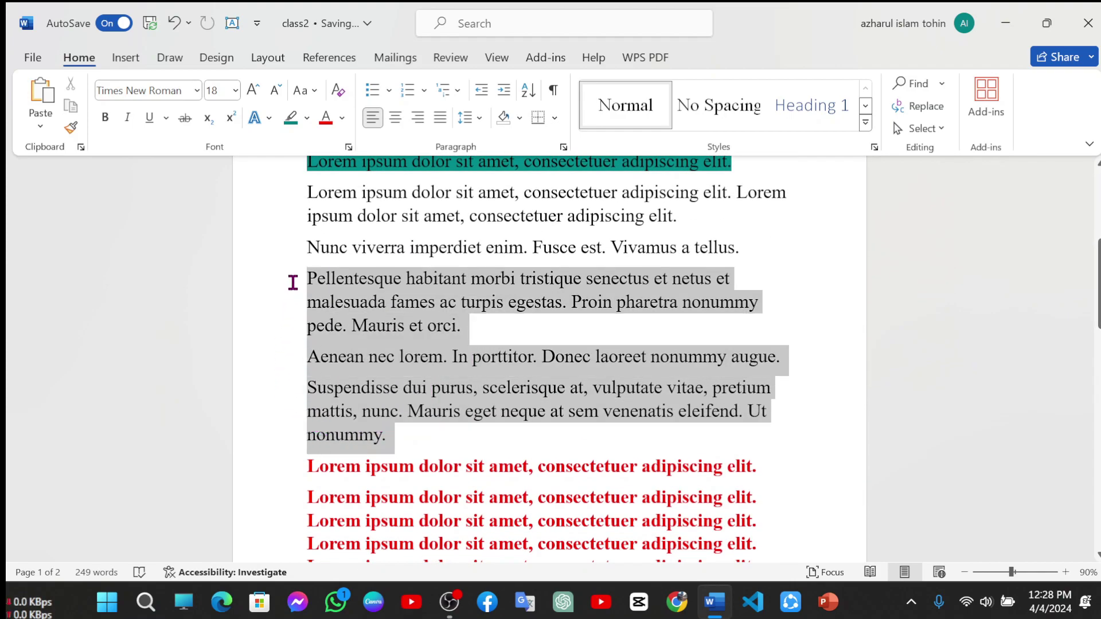
click(324, 118)
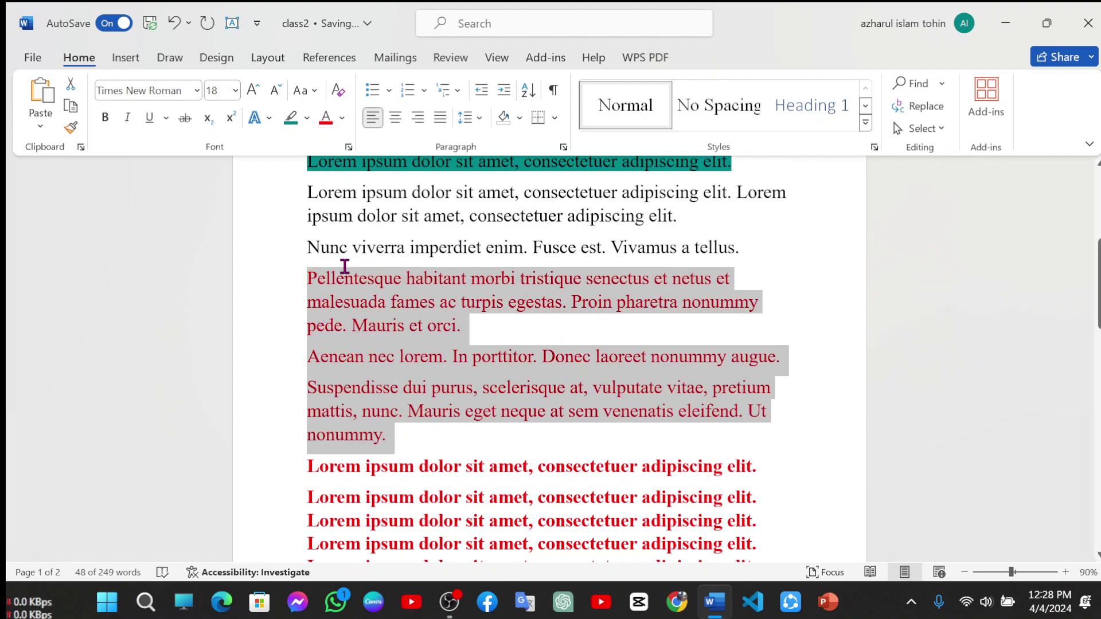
click(417, 453)
Select the three paragraphs from "Pellentesque habitant" to "Ut nonummy." and set their font color to the darkest blue theme shade.
drag(393, 437, 298, 270)
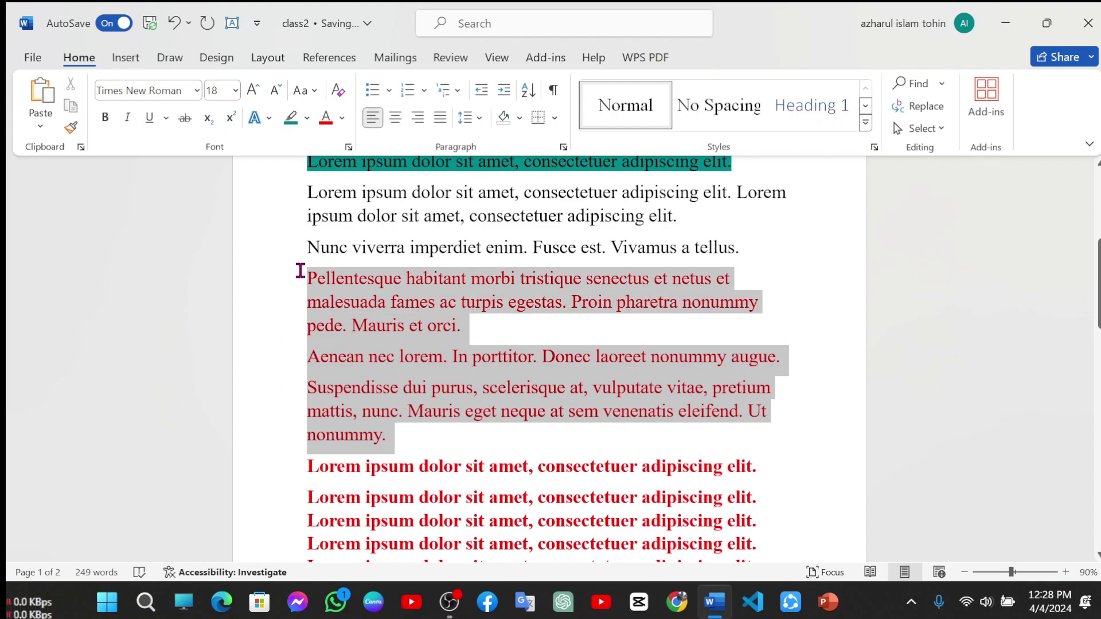
click(342, 118)
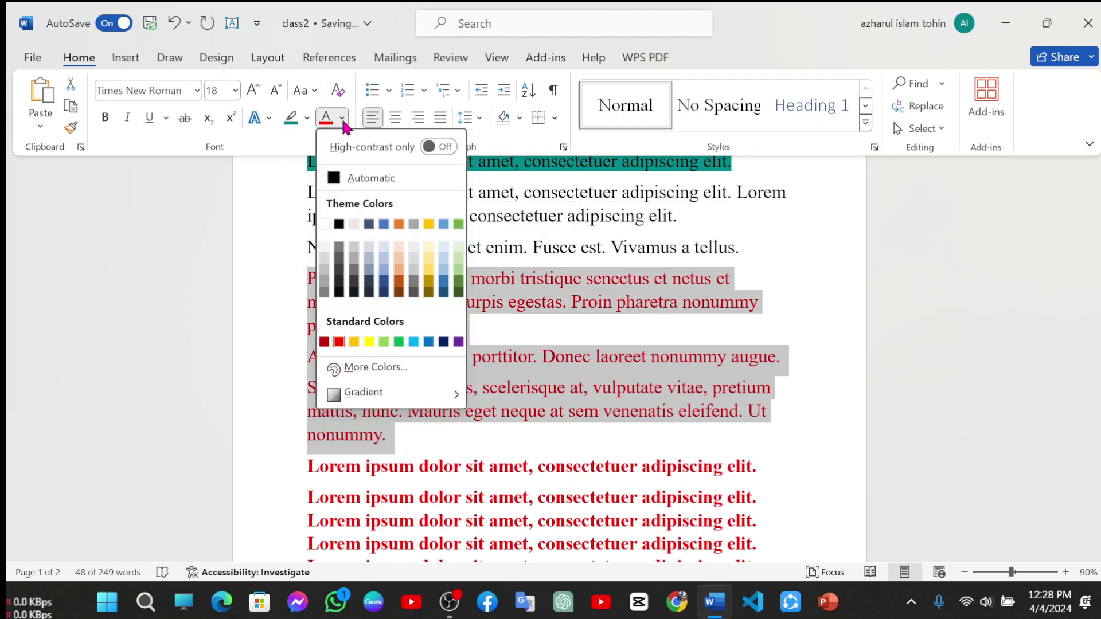
click(383, 291)
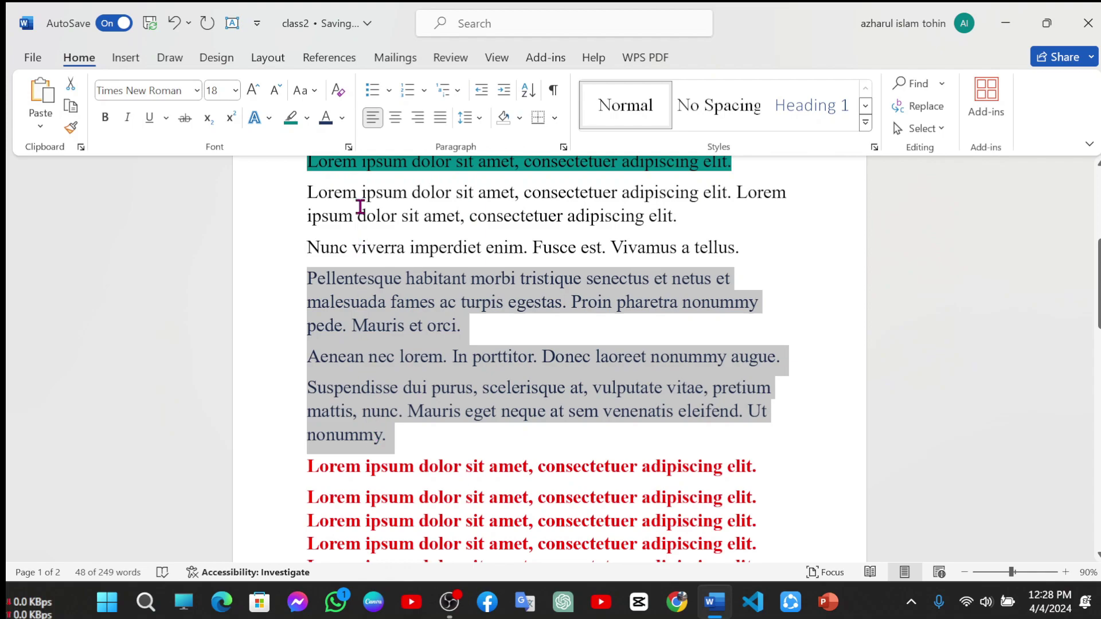
Change the font color of the three selected paragraphs to light green from the standard palette of the Colors dialog.
click(342, 118)
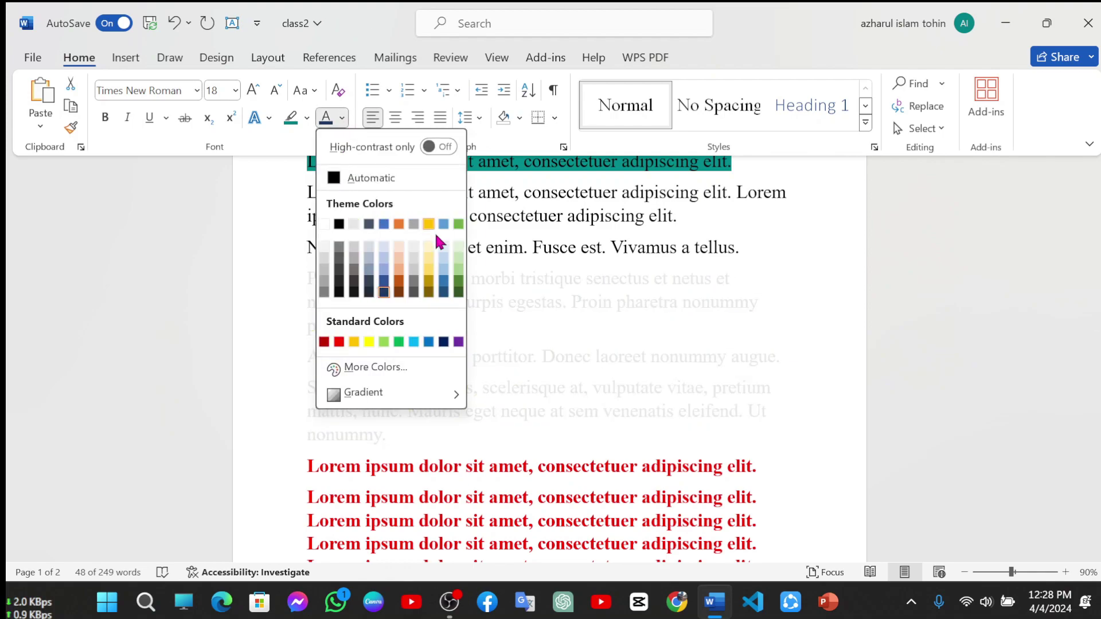
click(360, 368)
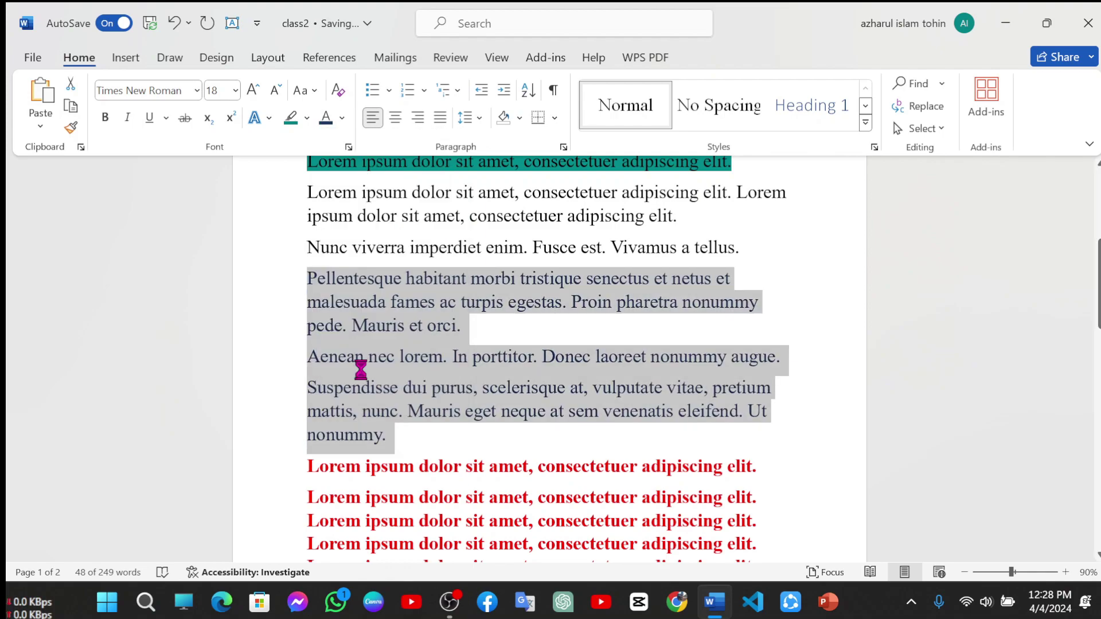
drag(514, 259, 539, 283)
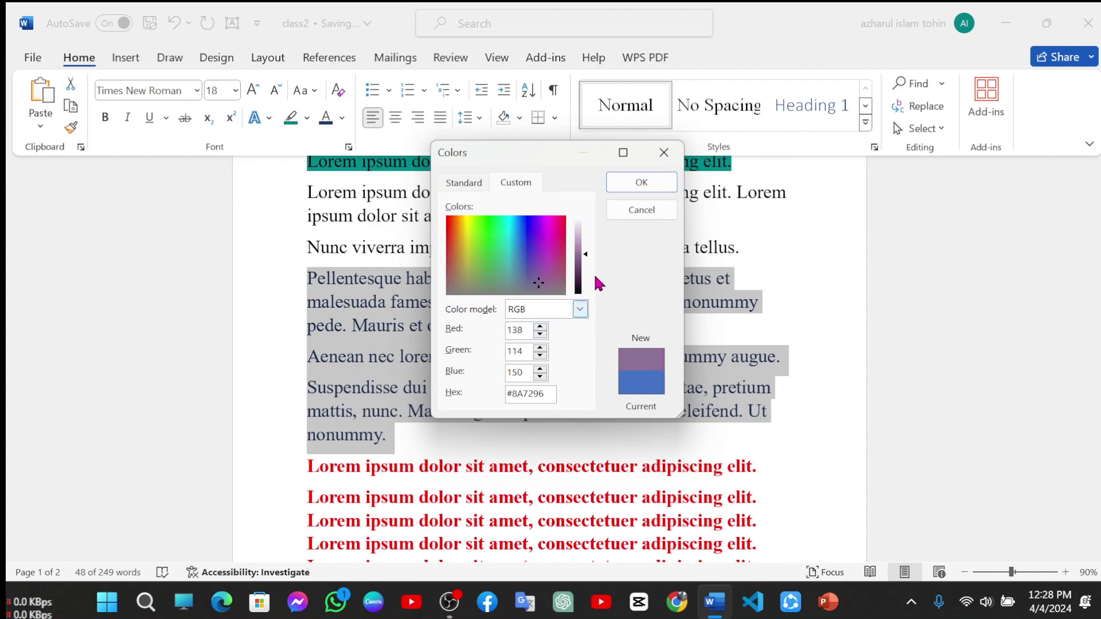
click(456, 183)
click(511, 270)
click(519, 287)
click(527, 271)
click(523, 262)
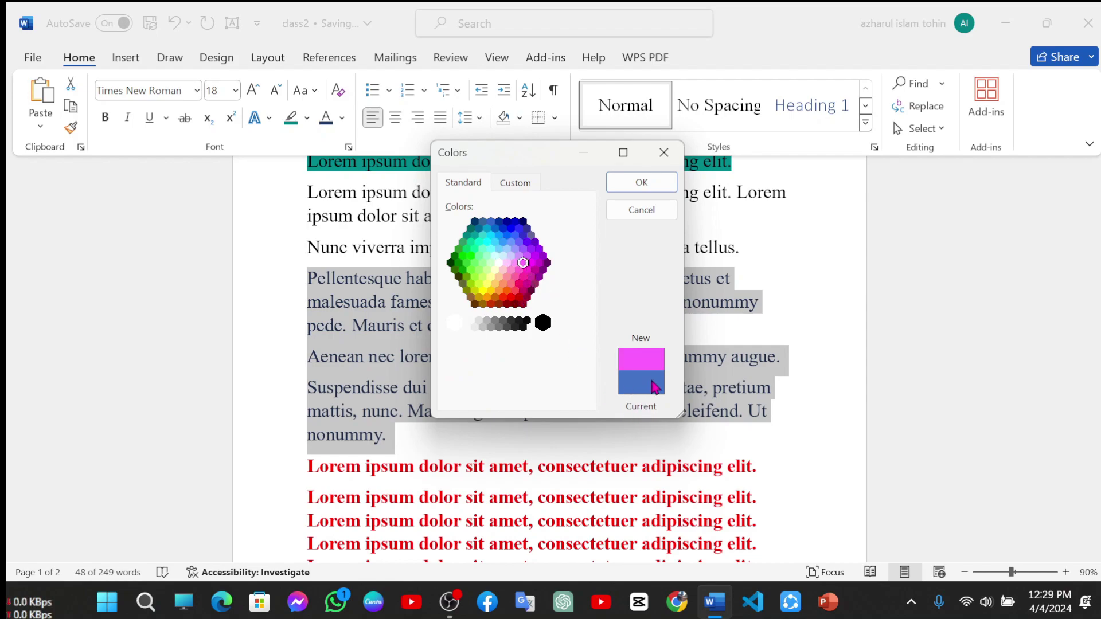
click(527, 295)
click(518, 241)
click(496, 256)
click(482, 262)
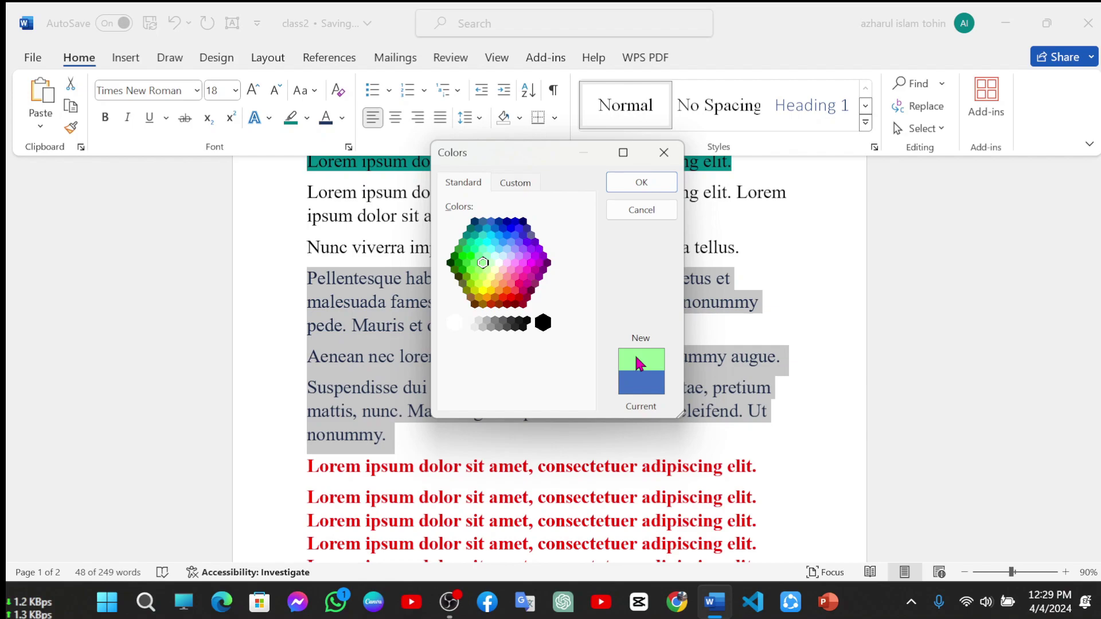
click(631, 184)
click(576, 324)
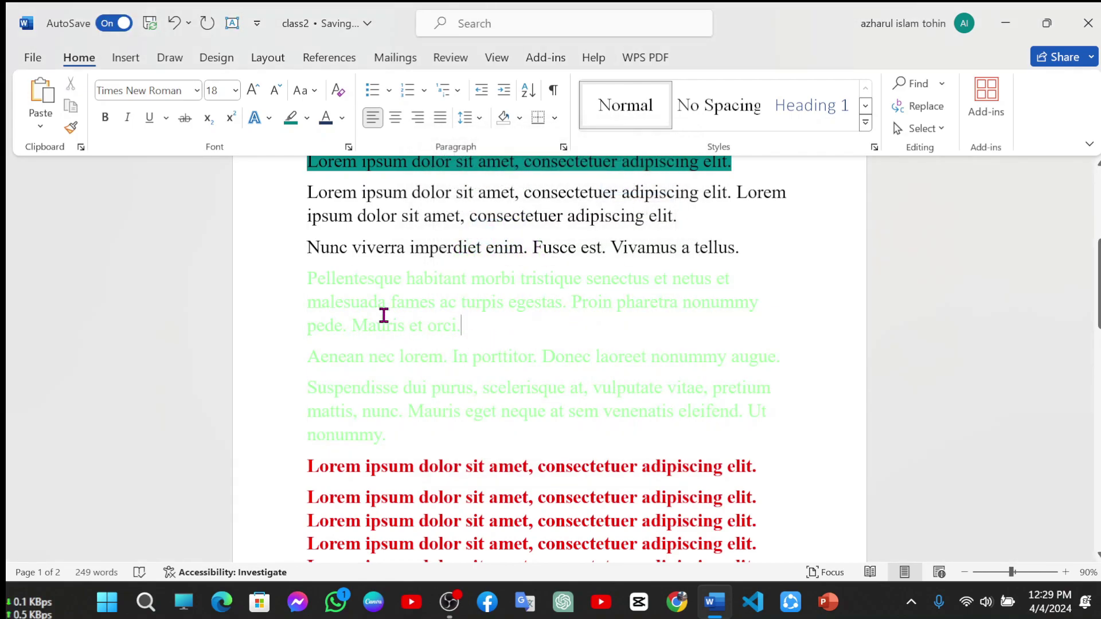
scroll(501, 400, down, 1)
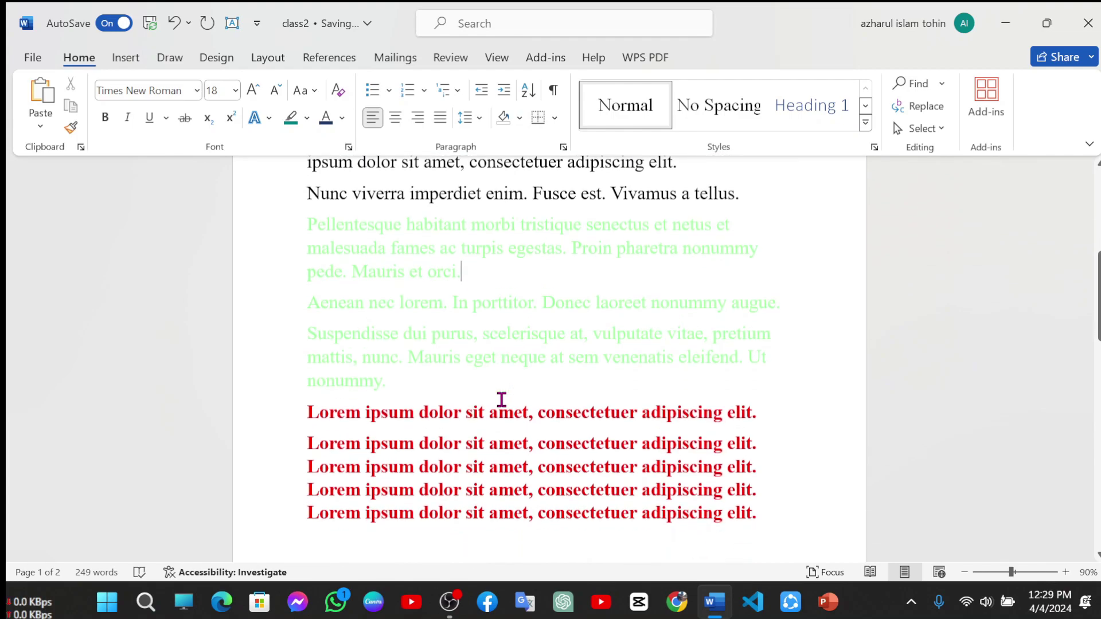
scroll(501, 399, up, 6)
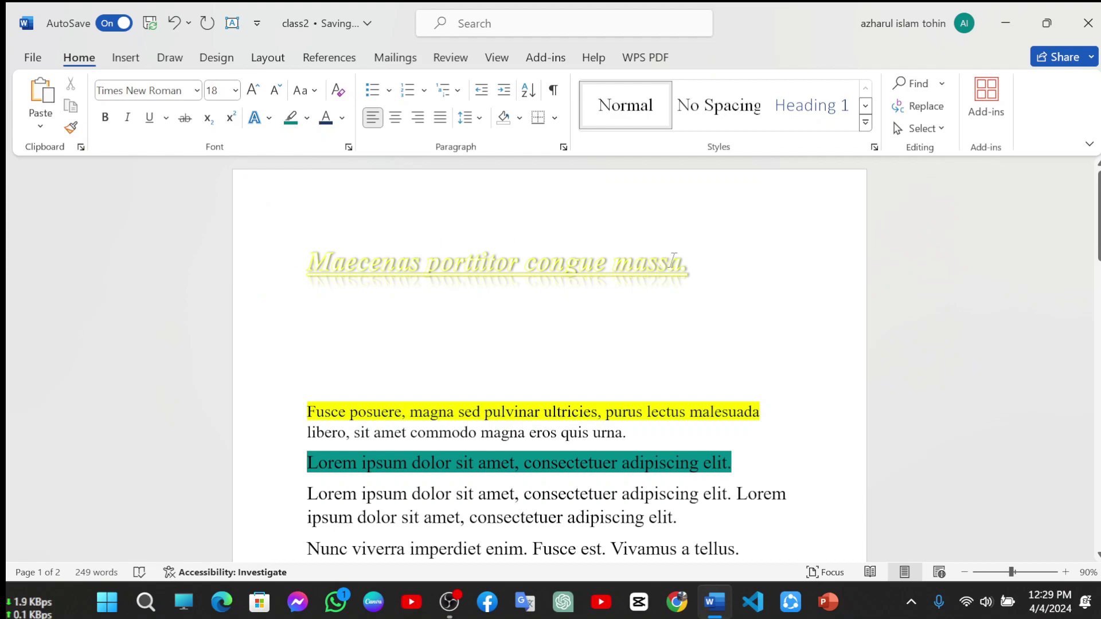
drag(686, 269, 287, 274)
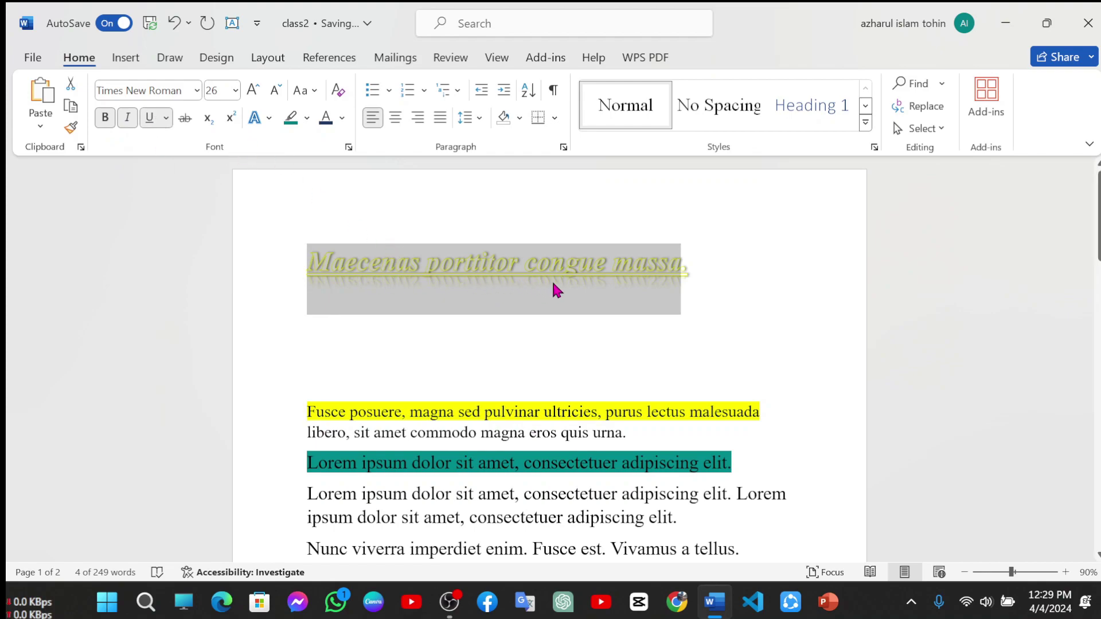
Insert a blank line before and after the "Nunc viverra imperdiet enim. Fusce est. Vivamus a tellus." paragraph.
scroll(576, 332, down, 3)
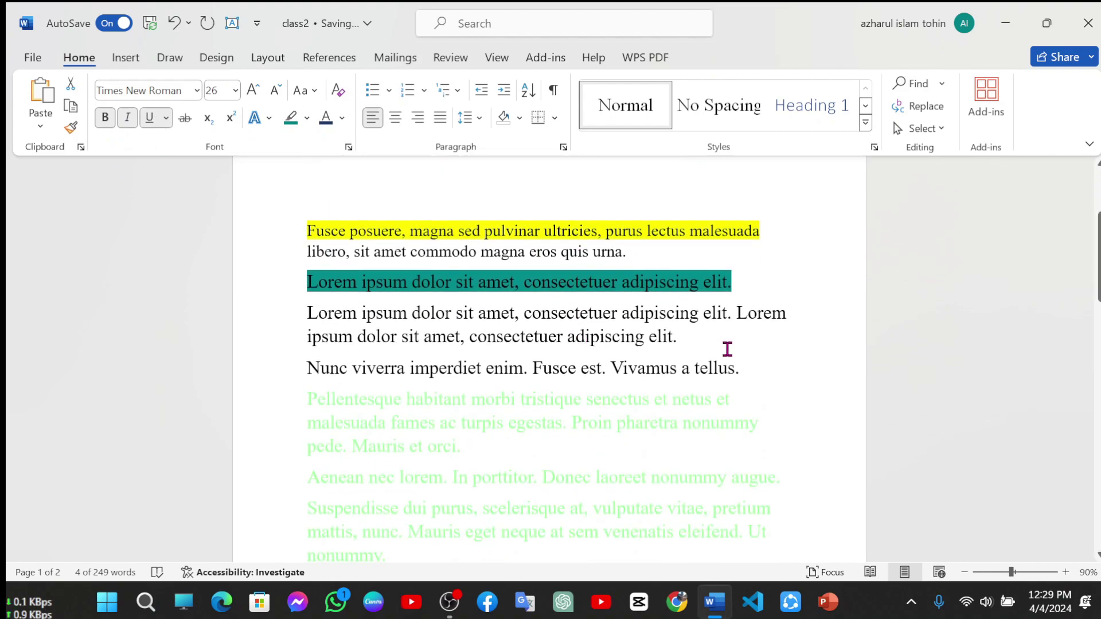
drag(756, 367, 290, 364)
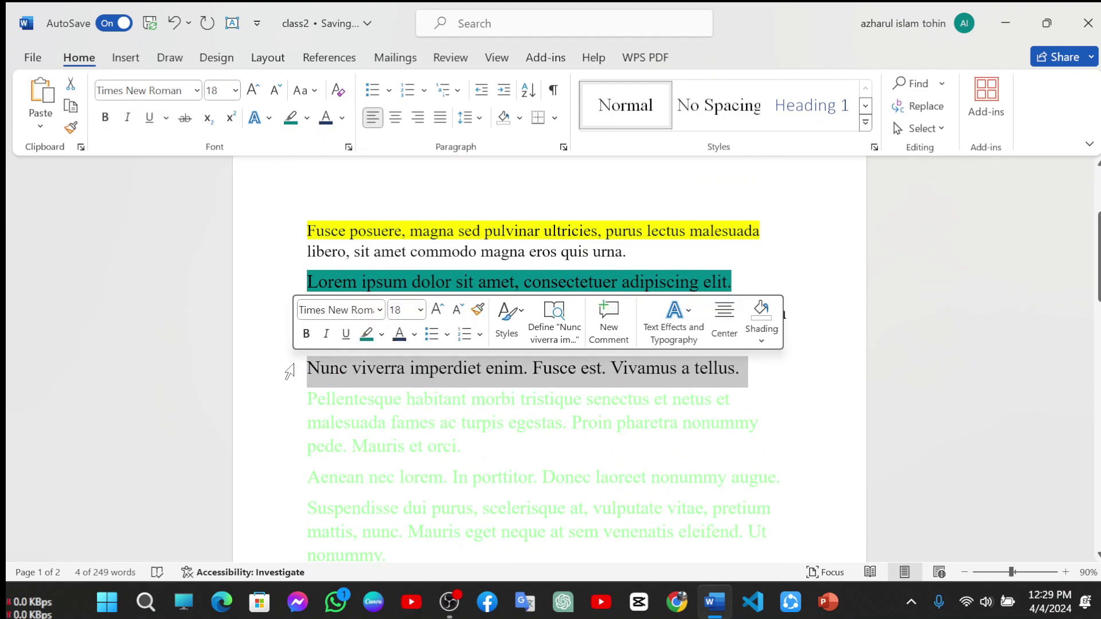
click(769, 371)
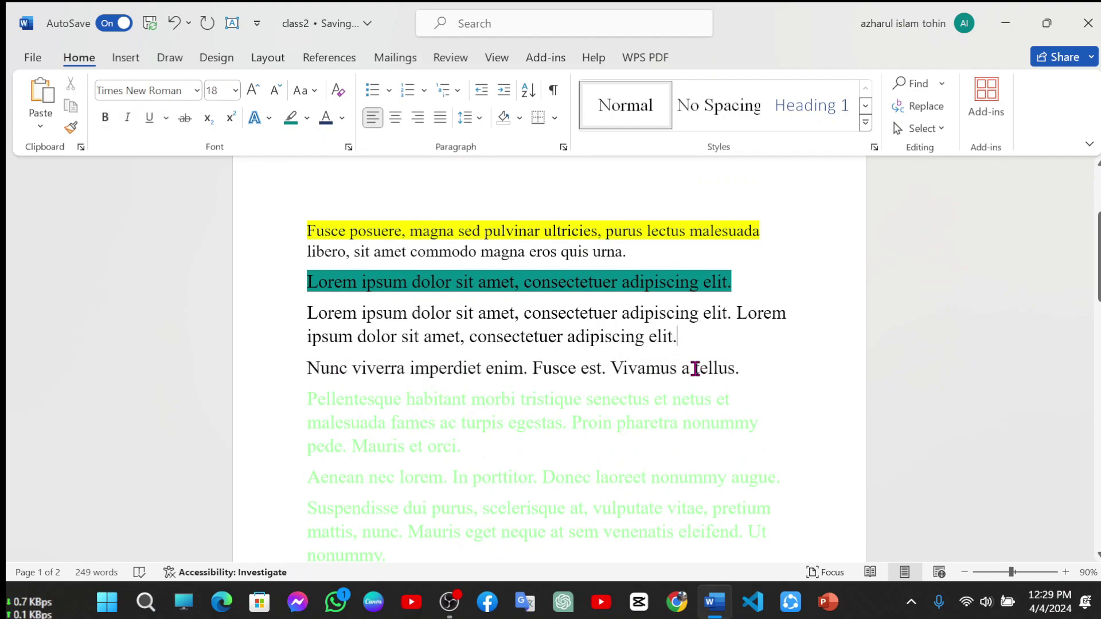
key(Return)
click(746, 400)
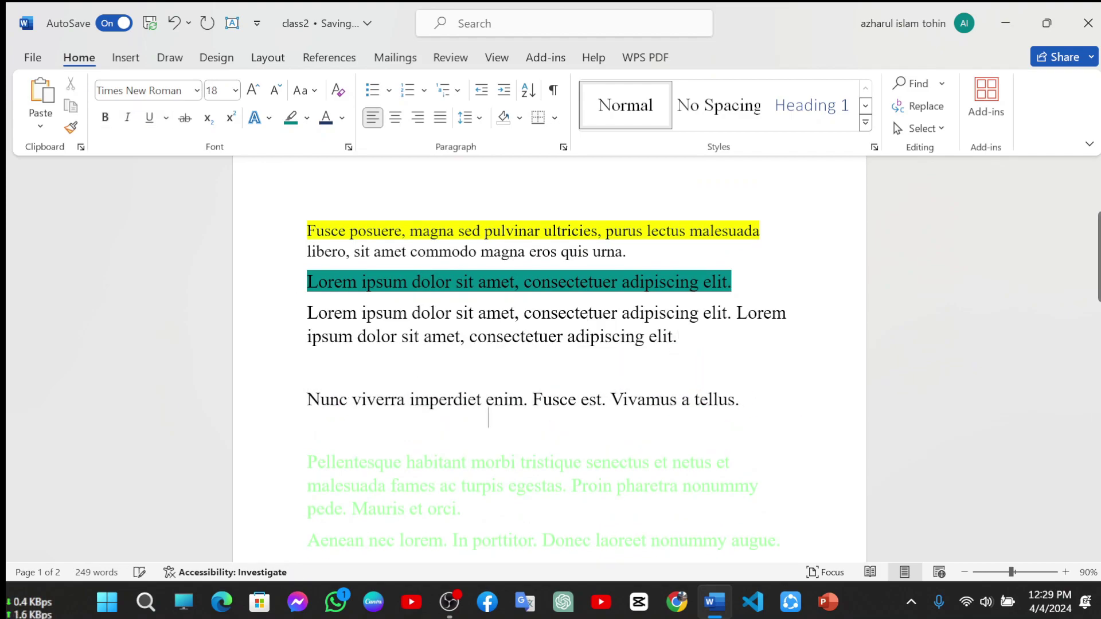
key(Return)
Copy the formatting of the "Maecenas porttitor congue massa." line onto "Nunc viverra imperdiet enim. Fusce est. Vivamus a tellus." with Format Painter.
scroll(552, 325, up, 1)
scroll(551, 324, up, 3)
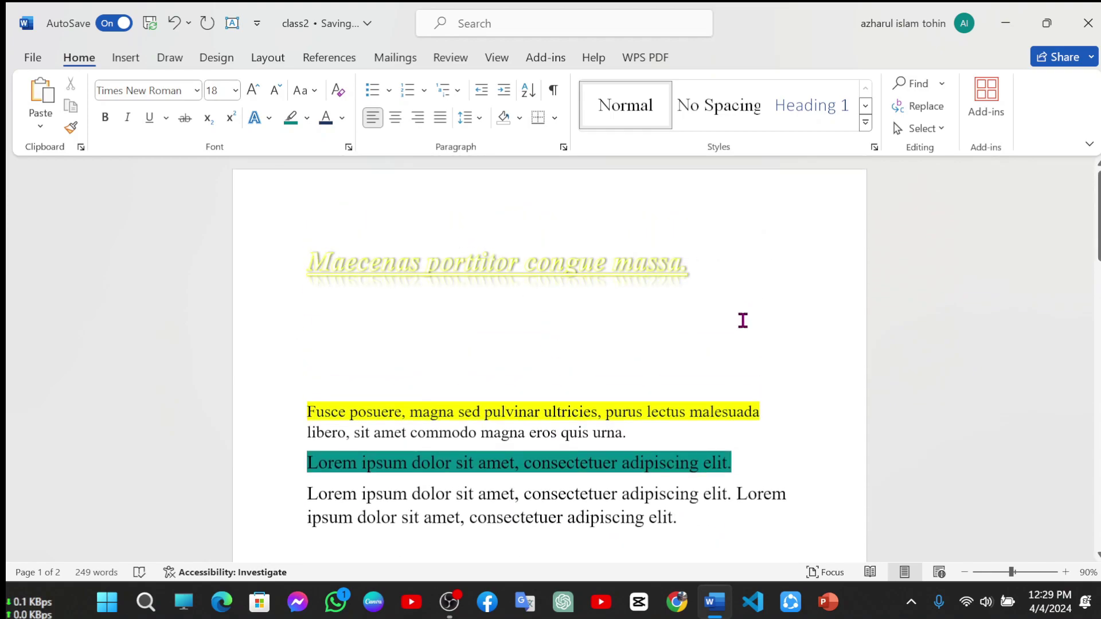
scroll(742, 320, down, 3)
scroll(588, 413, up, 3)
drag(712, 269, 264, 275)
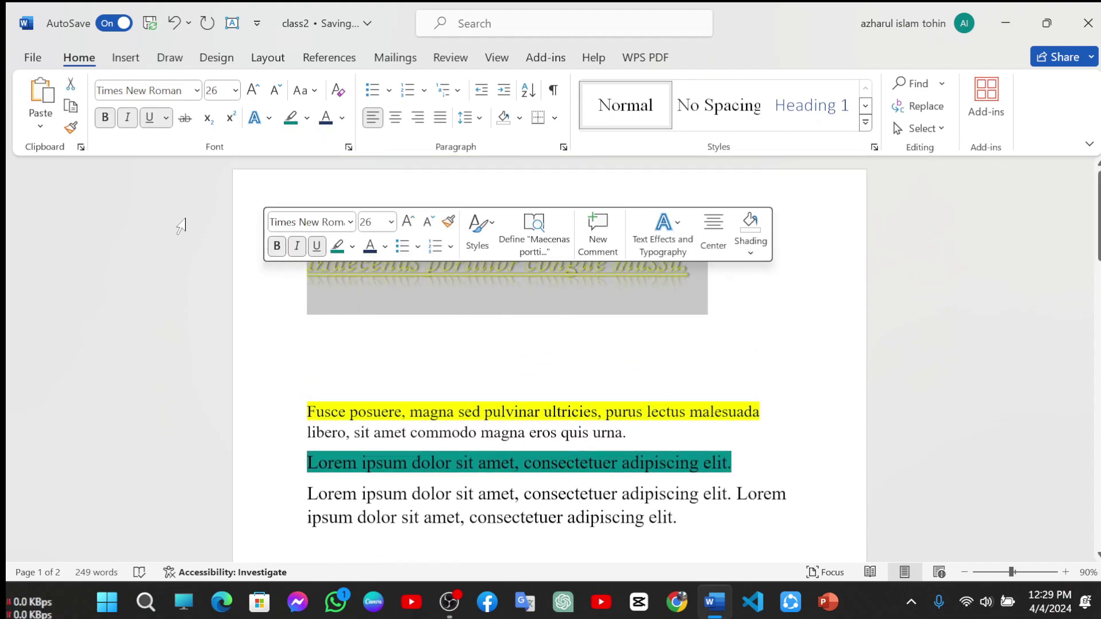
click(72, 129)
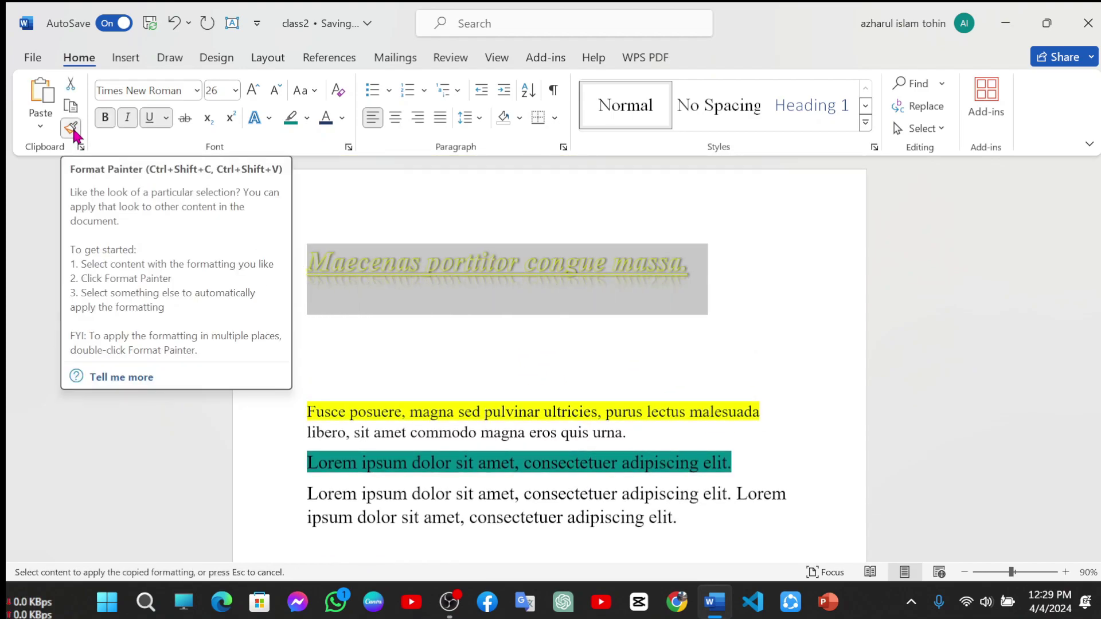
scroll(333, 320, down, 3)
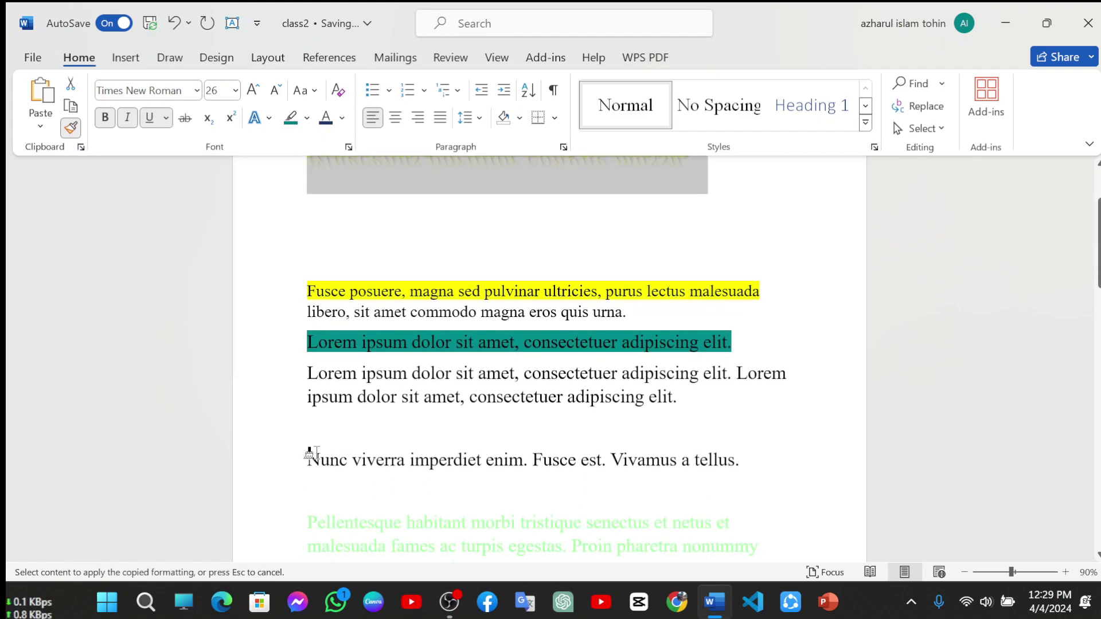
drag(310, 456, 748, 461)
click(758, 480)
scroll(755, 373, up, 3)
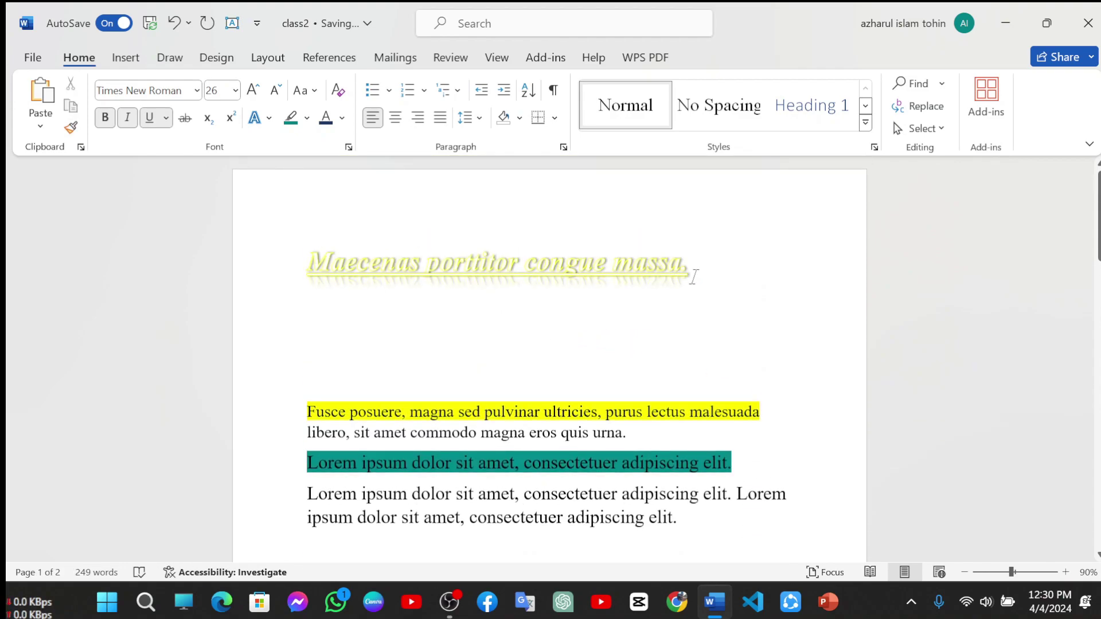
scroll(696, 281, down, 3)
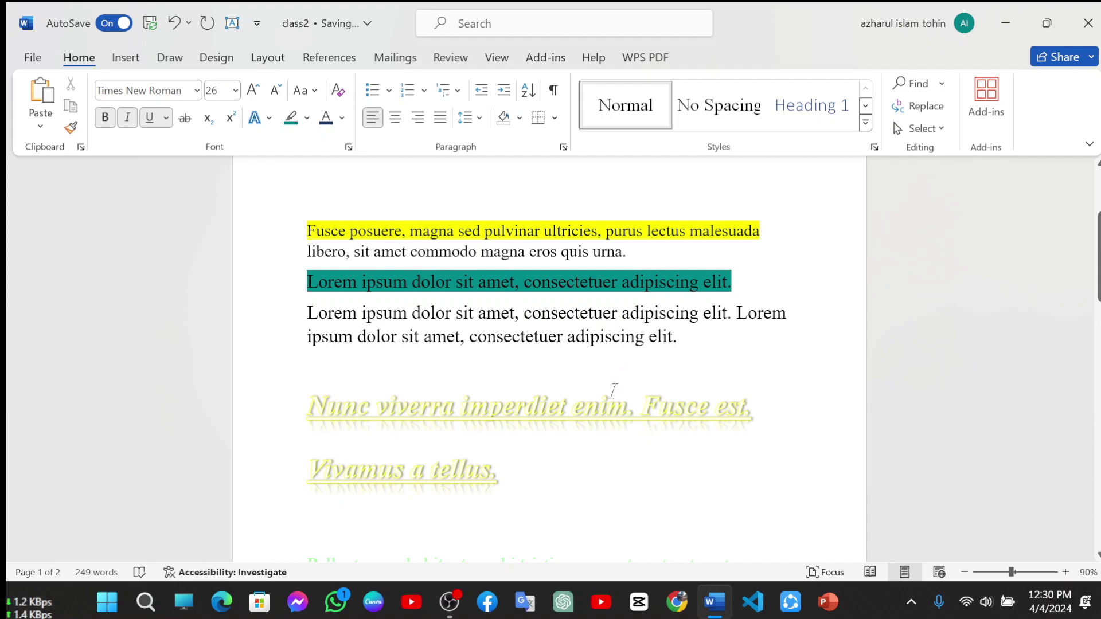
Lock Format Painter with the "Maecenas porttitor congue massa." formatting and apply it to "Suspendisse dui purus, scelerisque at, vulputate vitae, pretium".
scroll(519, 388, down, 2)
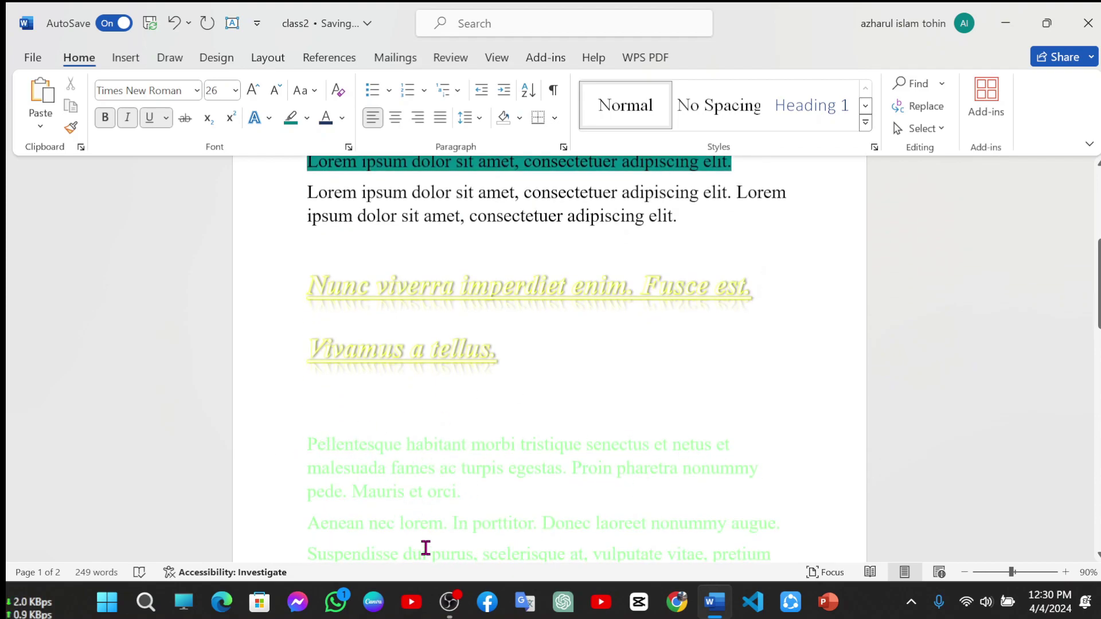
scroll(425, 548, down, 1)
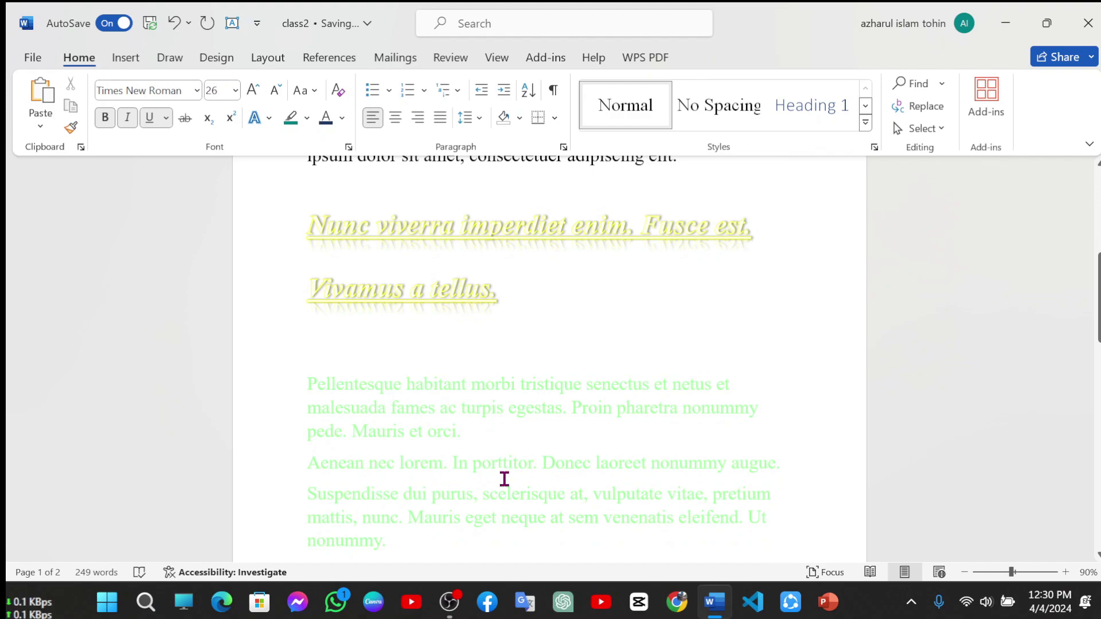
scroll(410, 395, up, 1)
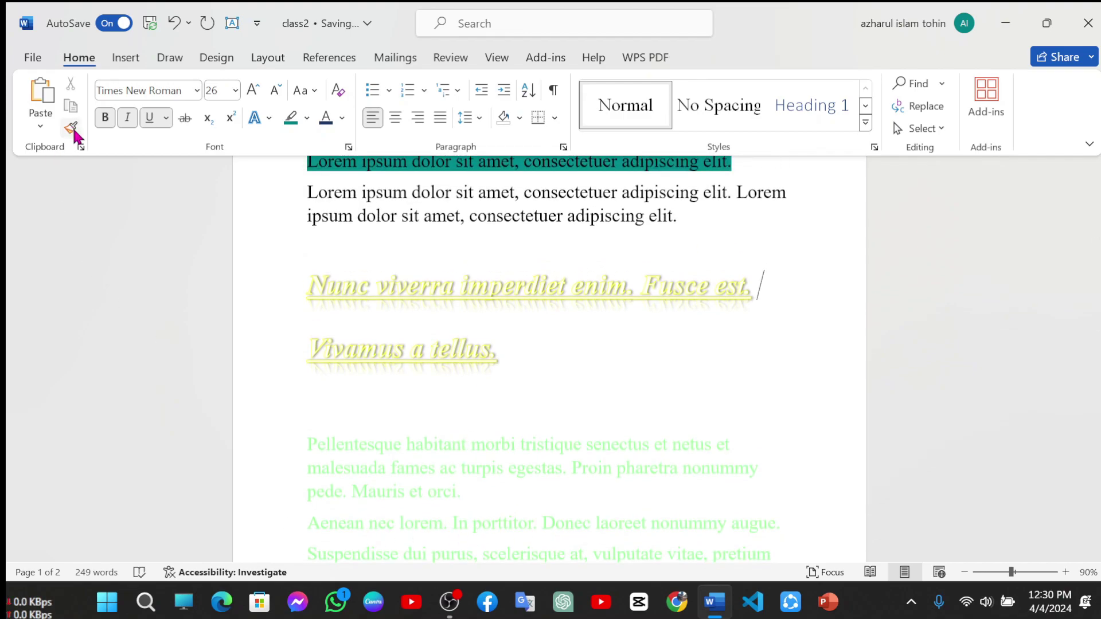
scroll(267, 284, up, 3)
scroll(268, 284, up, 2)
drag(703, 263, 305, 264)
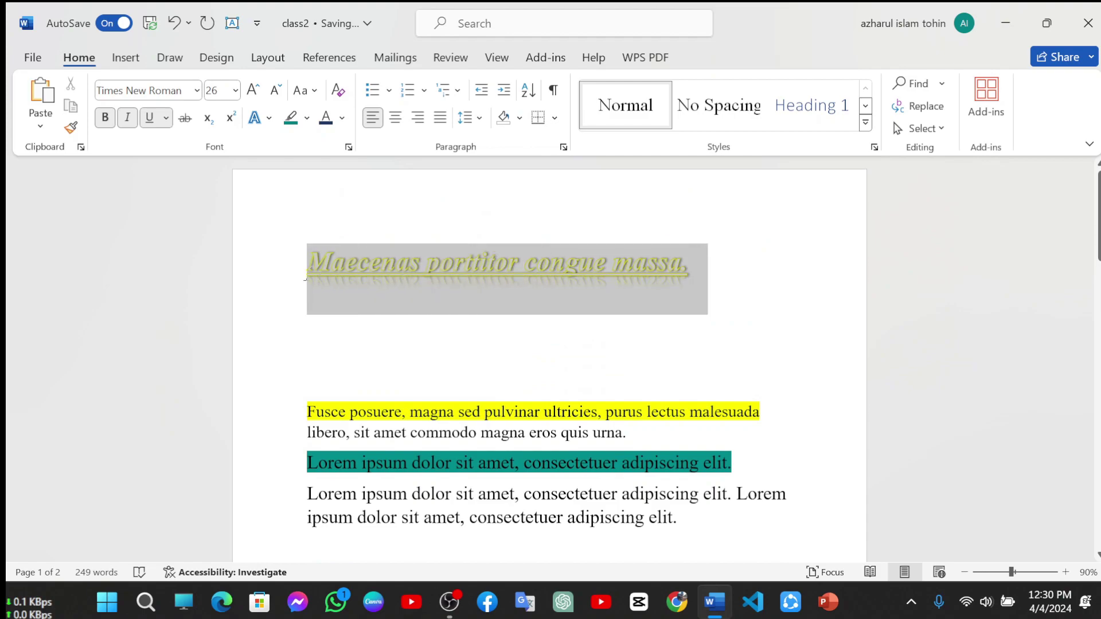
click(72, 129)
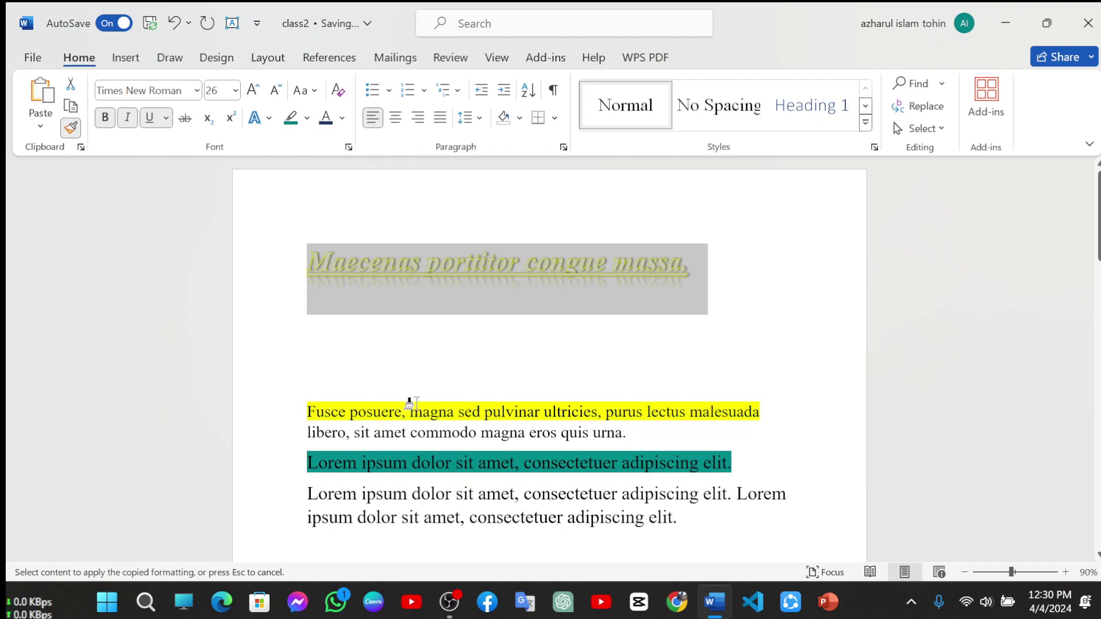
scroll(402, 405, down, 8)
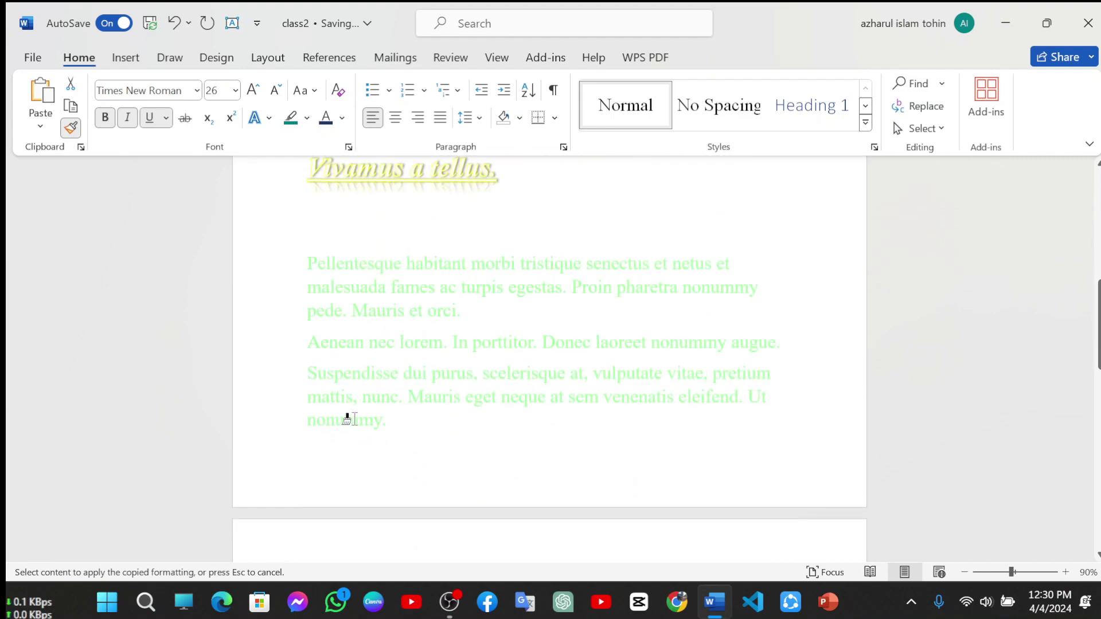
mouse_move(304, 373)
mouse_down()
mouse_move(730, 359)
mouse_move(783, 384)
mouse_up()
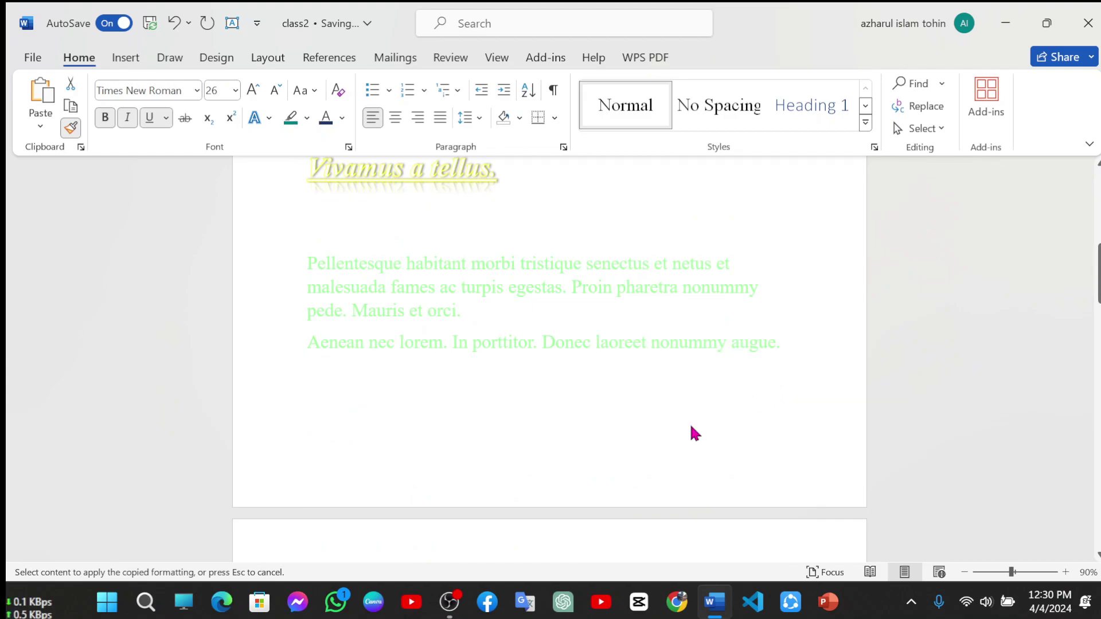
Paint the same formatting onto one "Lorem ipsum" sentence and the final "consectetuer adipiscing elit." in the red bold text, and turn Format Painter off.
scroll(690, 424, down, 5)
mouse_move(297, 453)
mouse_down()
mouse_move(301, 462)
mouse_move(340, 452)
mouse_move(335, 473)
mouse_move(528, 475)
mouse_up()
scroll(340, 452, down, 3)
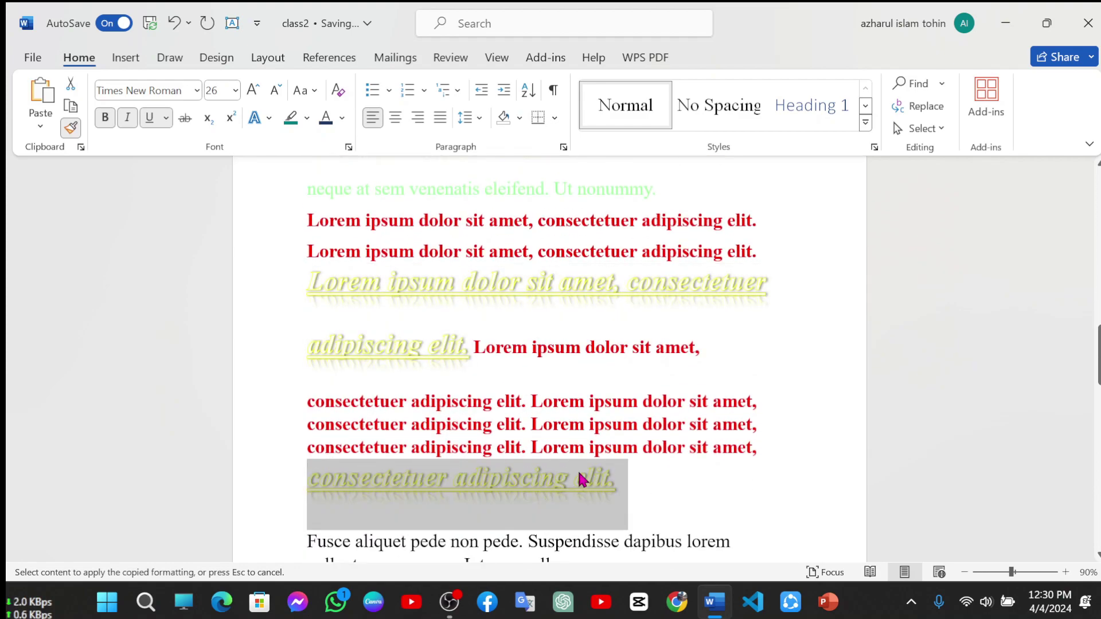
scroll(145, 213, up, 2)
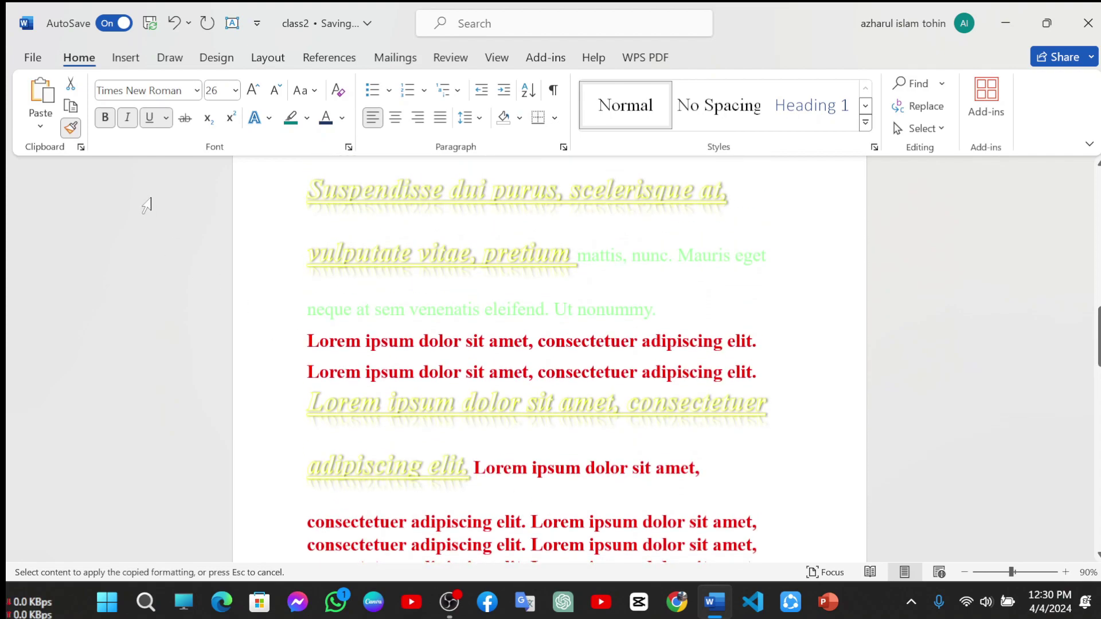
click(70, 127)
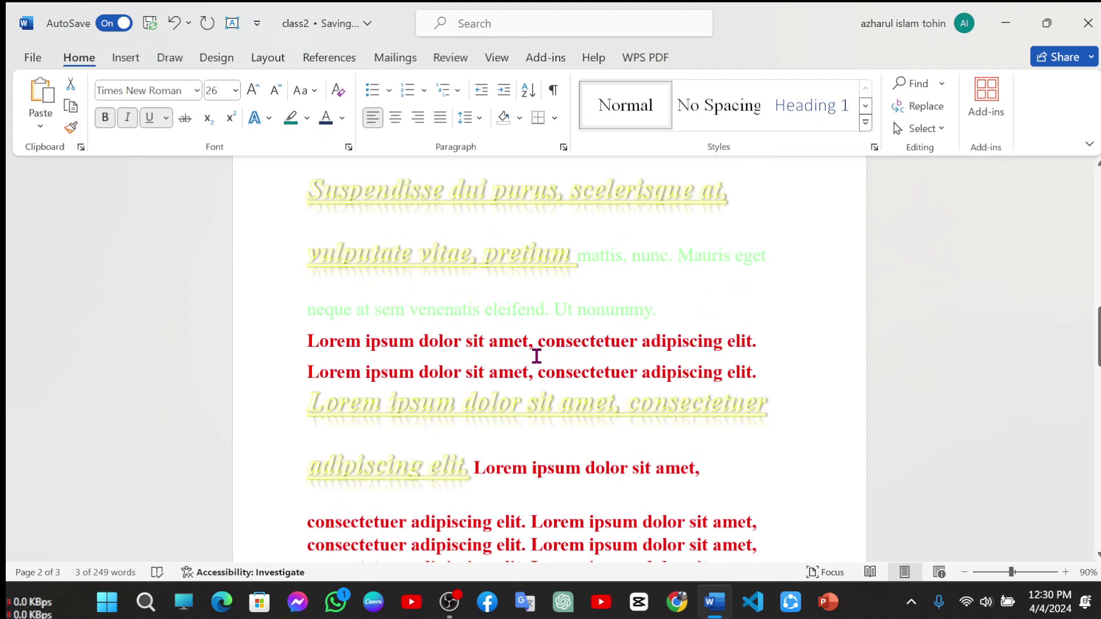
Clear all formatting from the "Maecenas porttitor congue massa." line at the start of the document.
scroll(536, 356, up, 15)
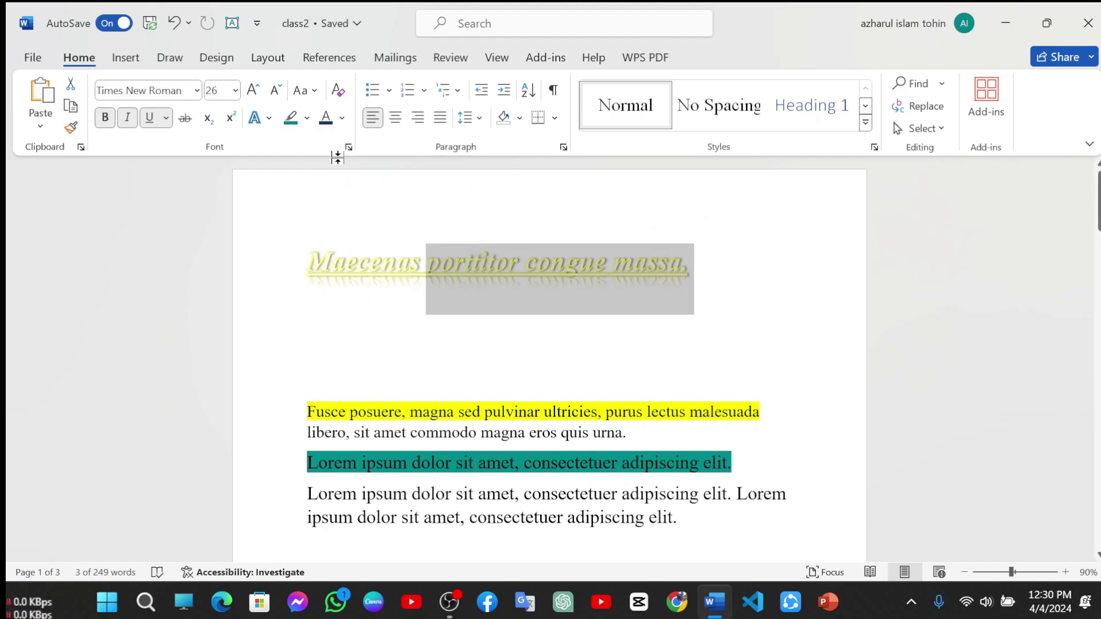
click(768, 326)
drag(704, 261, 301, 251)
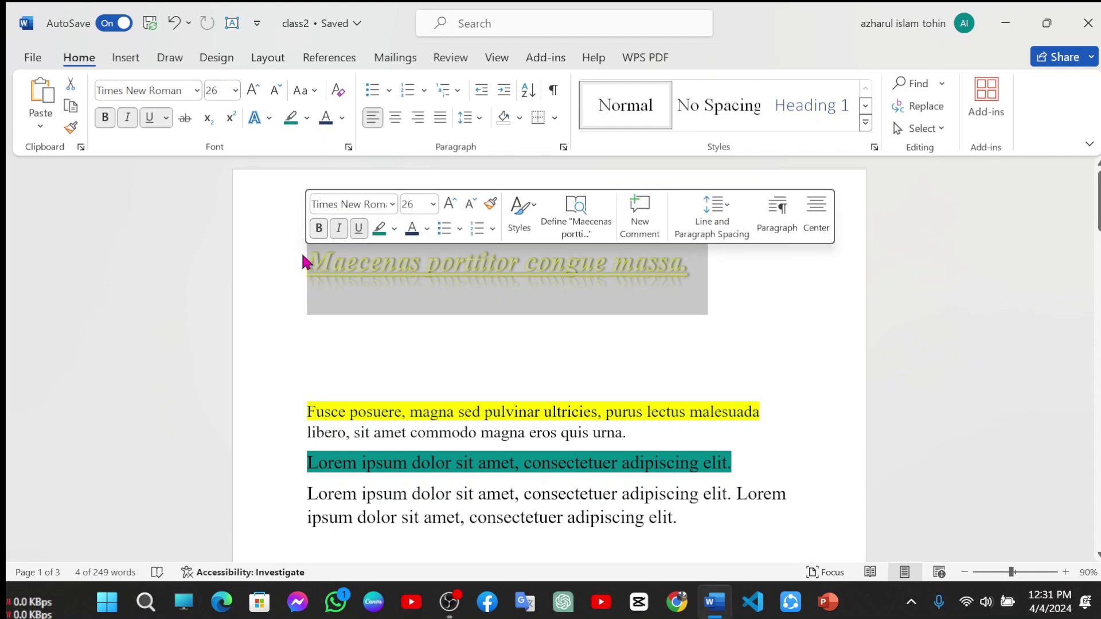
click(337, 92)
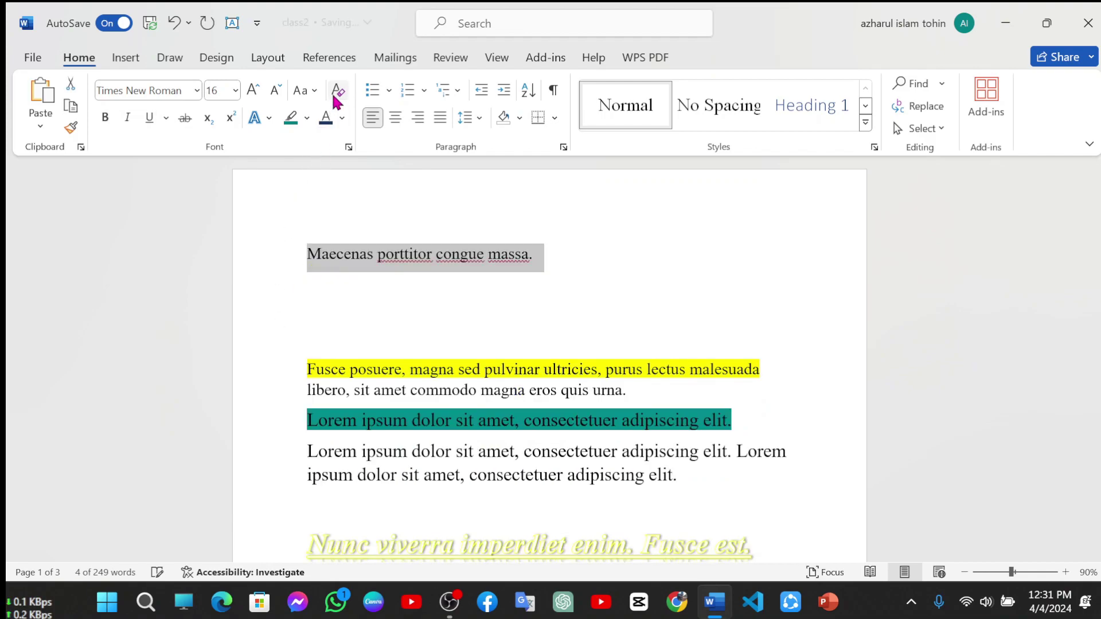
click(554, 259)
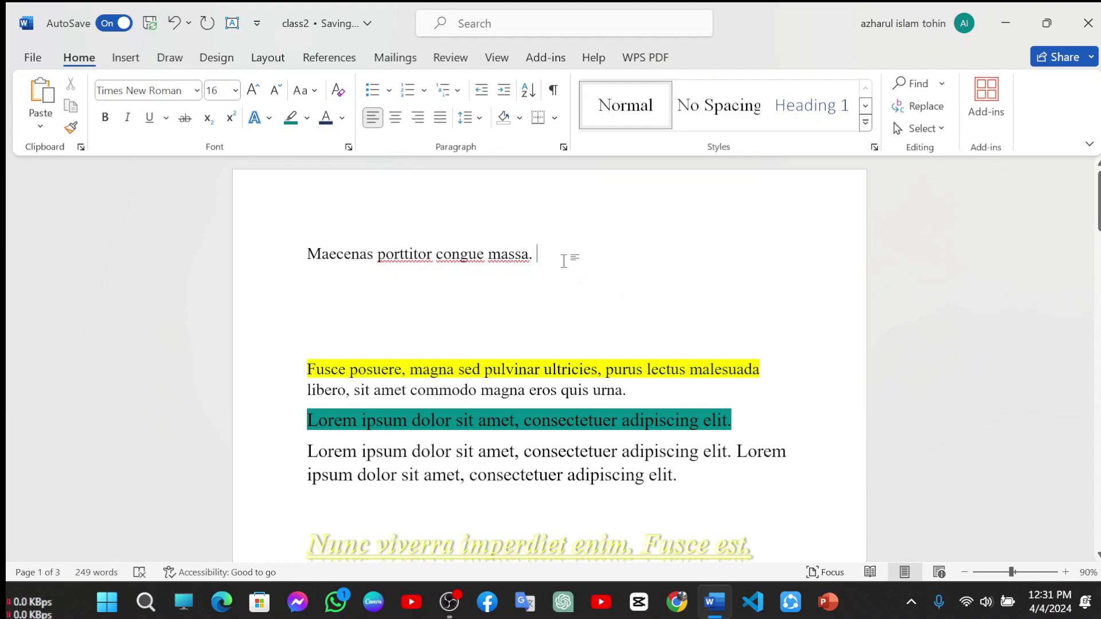
drag(556, 259, 310, 253)
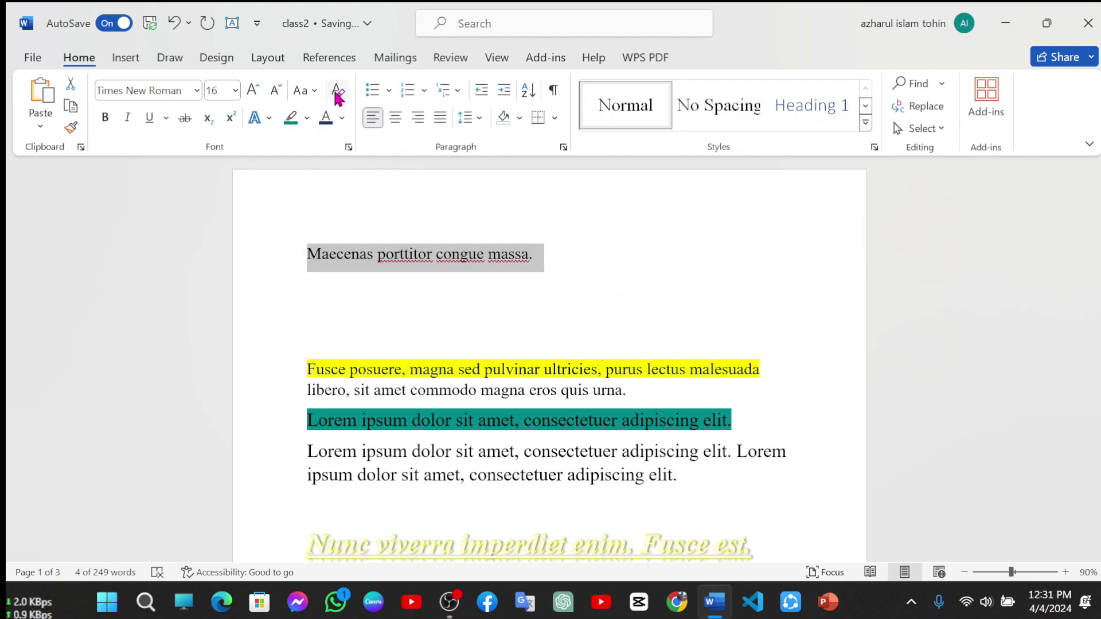
click(552, 262)
scroll(552, 259, down, 2)
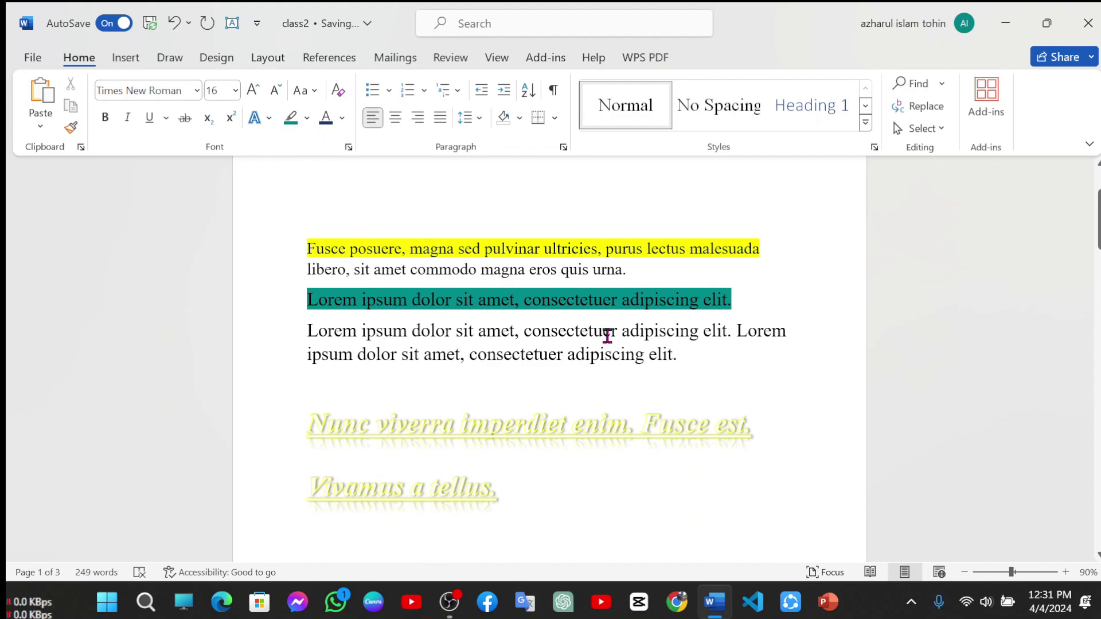